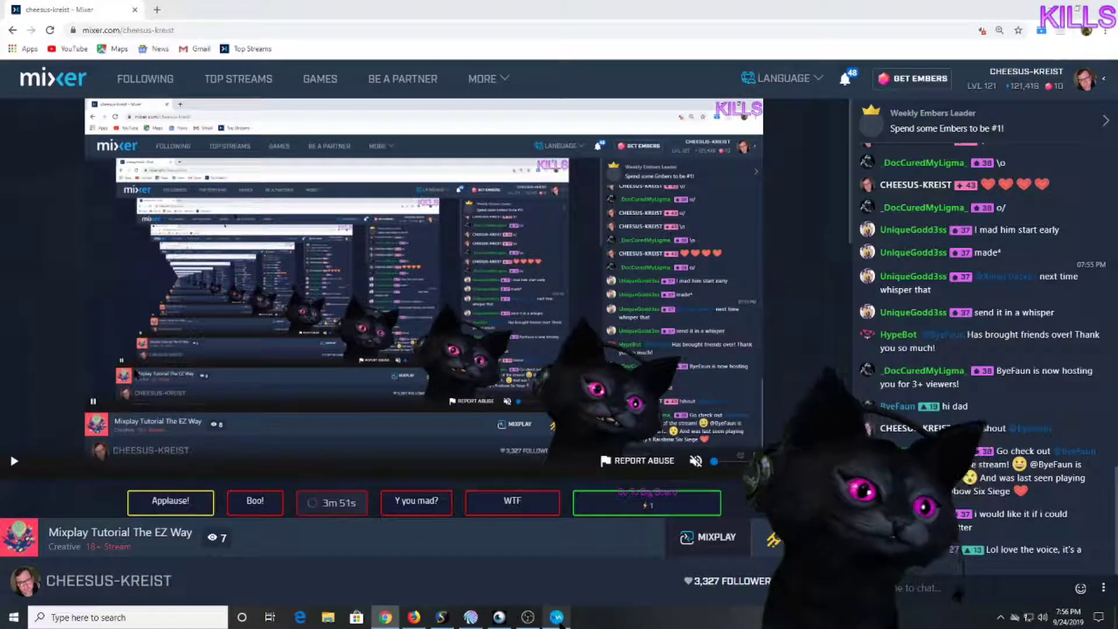
Open the voice changer app, then go to Mixer's Developer Lab from the MORE site menu.
click(558, 618)
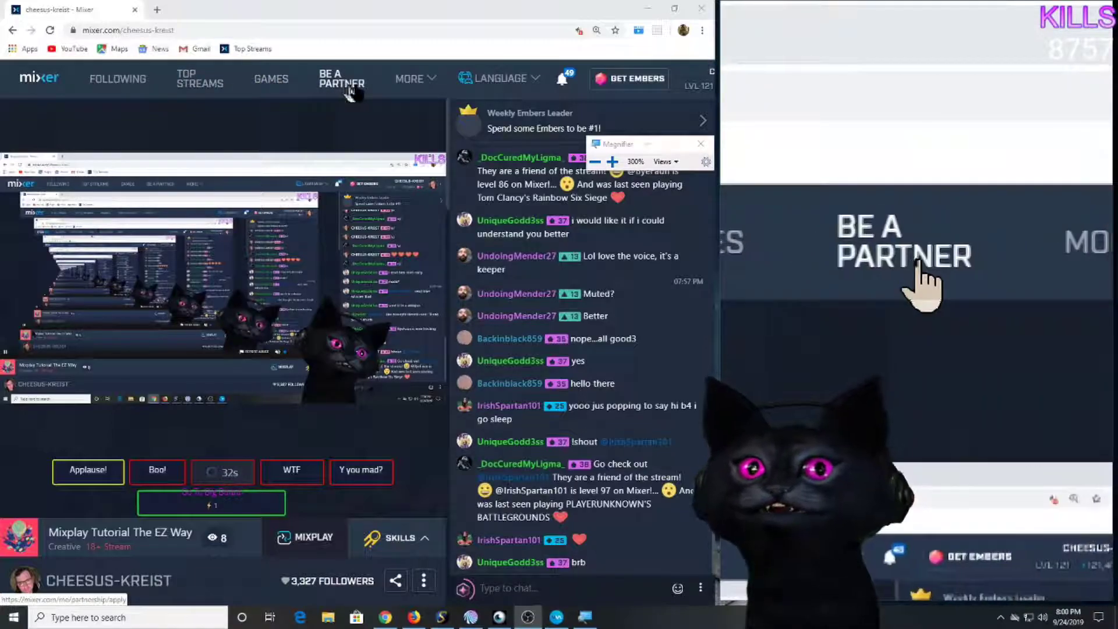
click(416, 81)
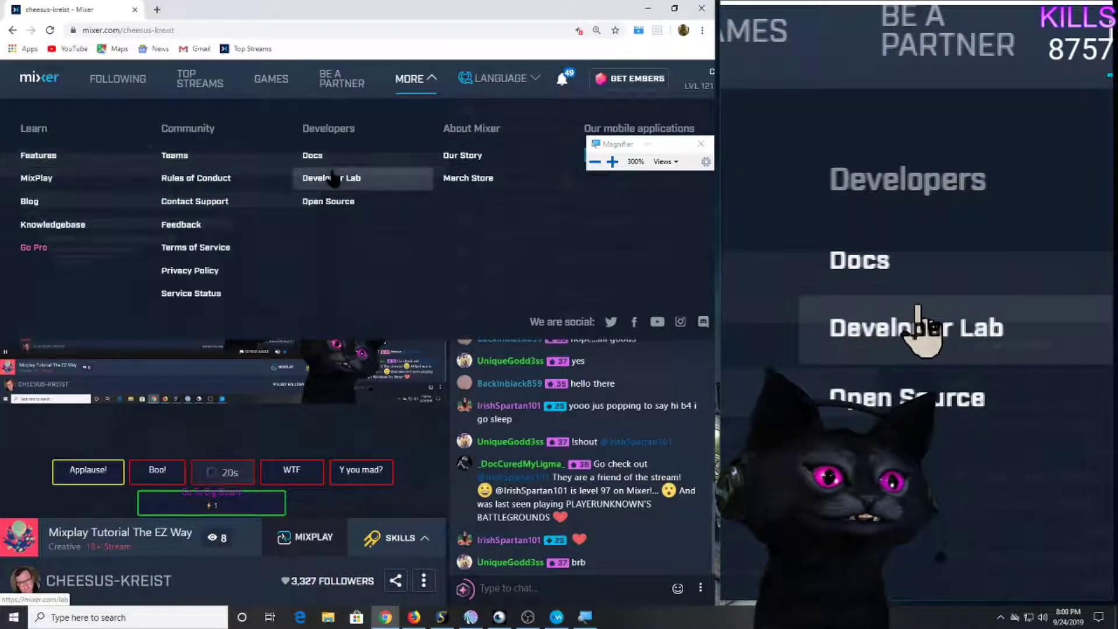
click(333, 178)
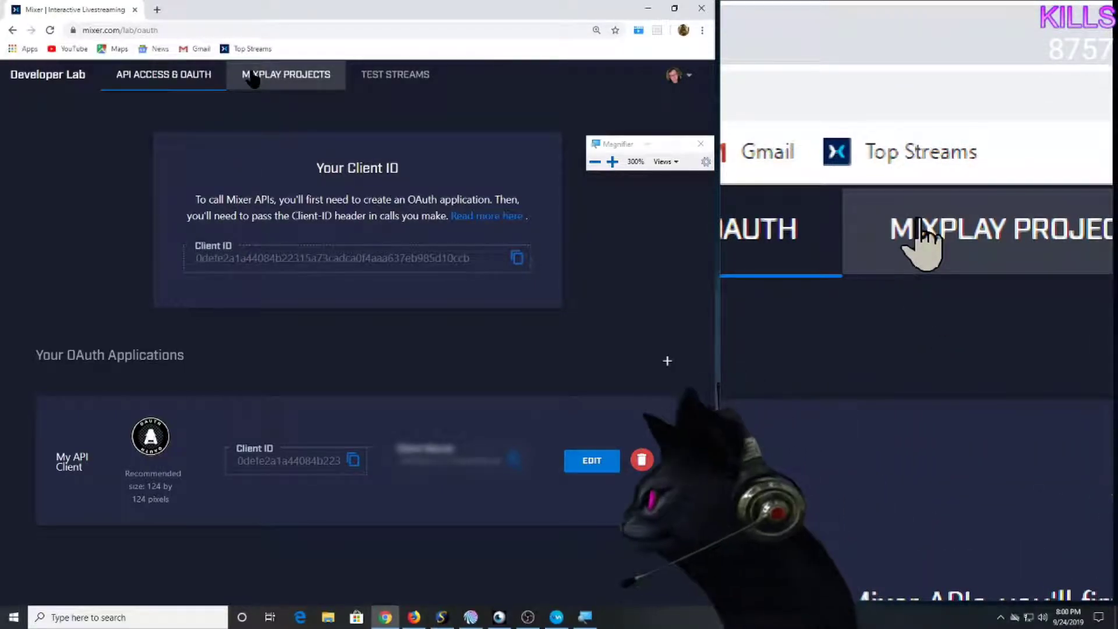
Show the MixPlay Projects page listing Memes, Webshow and SimpleBoard.
click(252, 80)
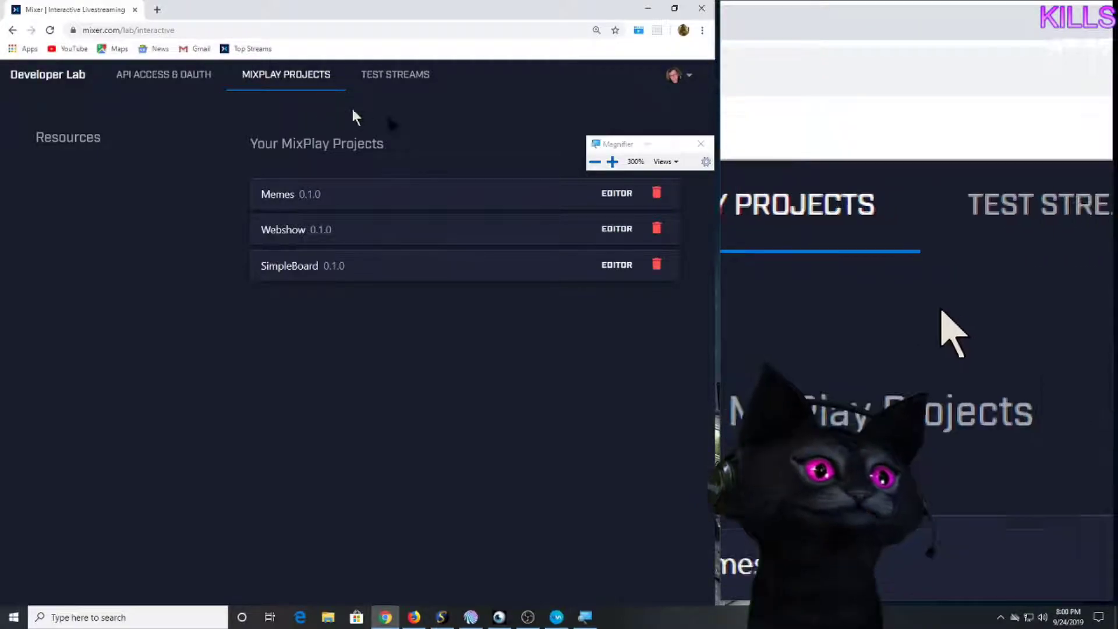
drag(607, 142, 39, 561)
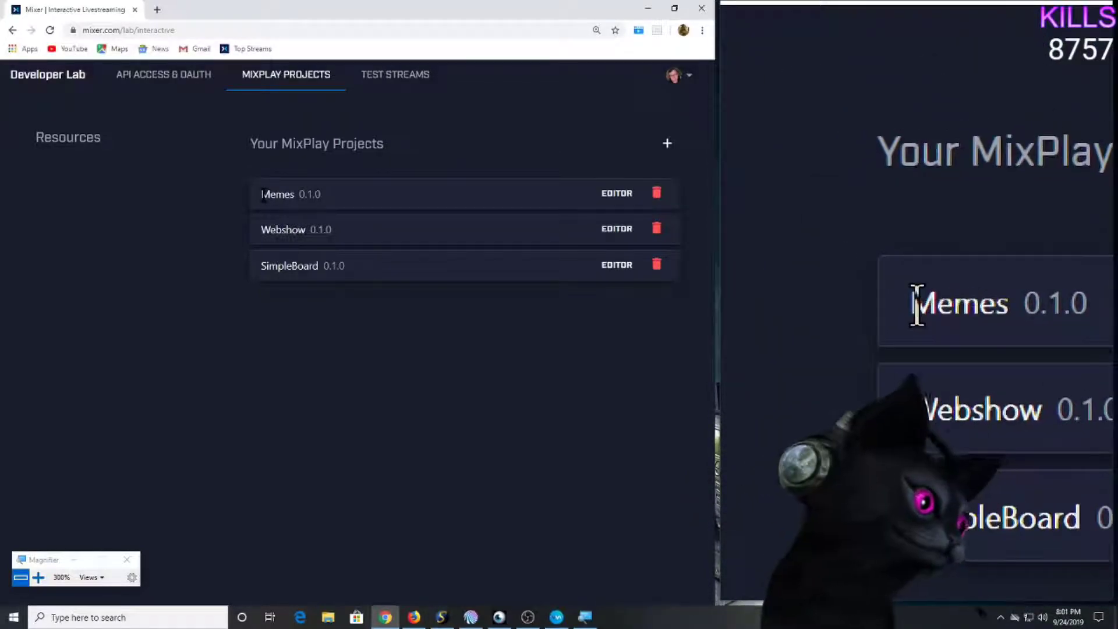
drag(263, 194, 312, 205)
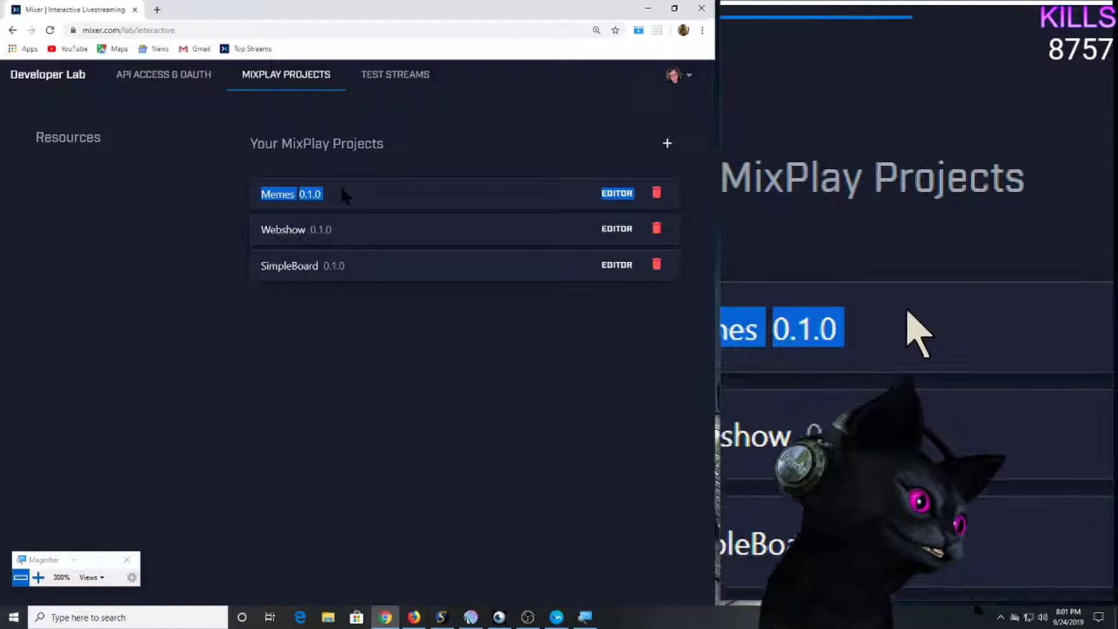
click(302, 198)
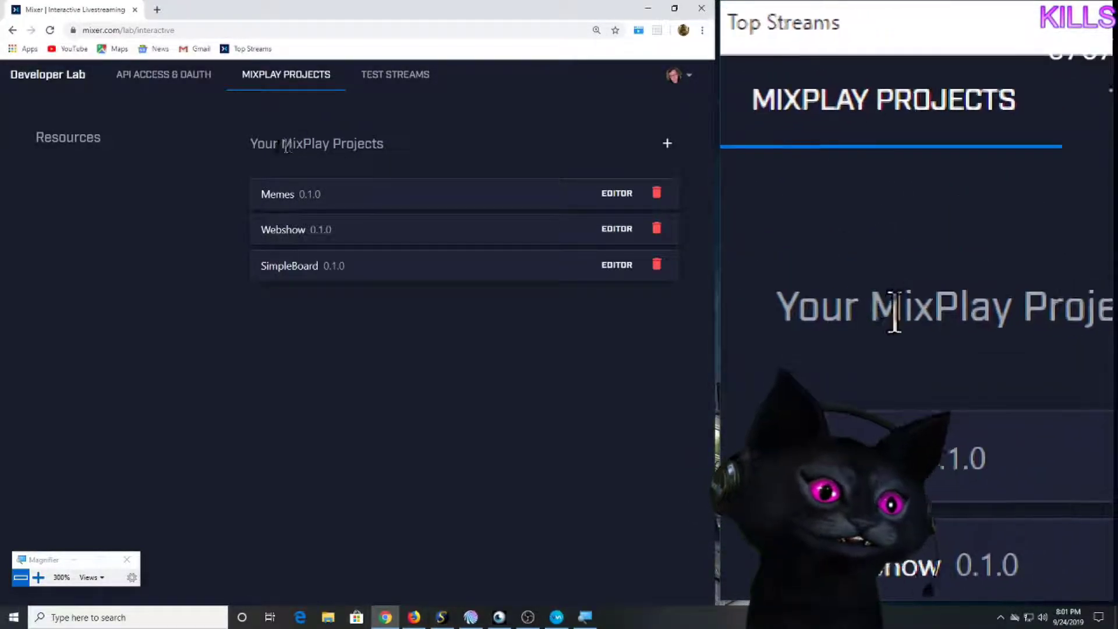
Start a new MixPlay project titled 'BadassBoard' with Test as its game.
click(668, 146)
click(248, 312)
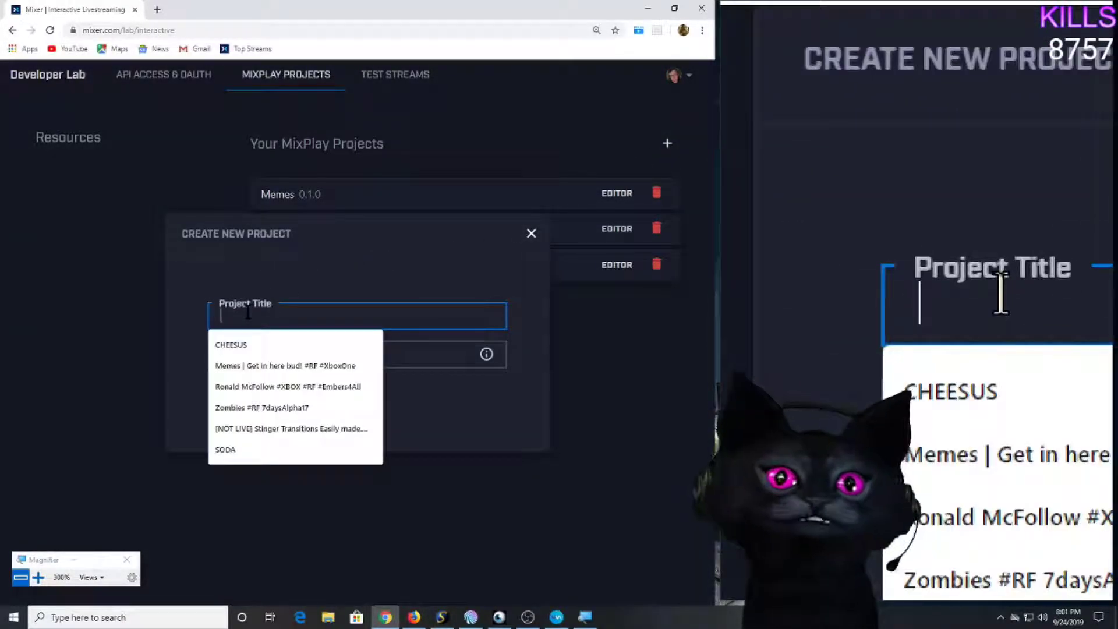
text(S)
key(BackSpace)
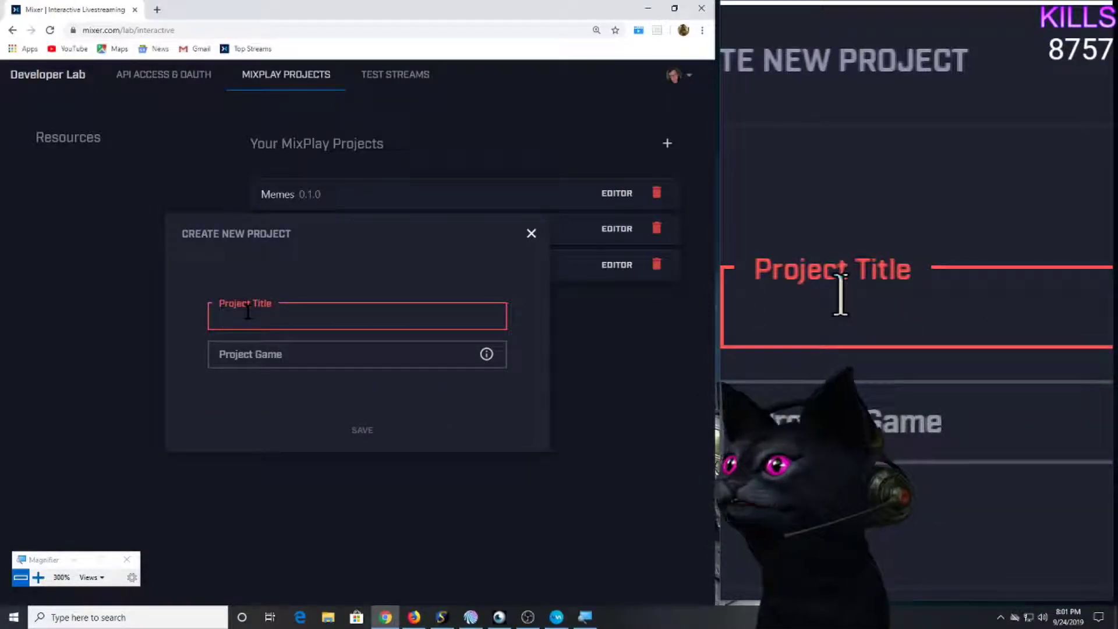
text(Bada)
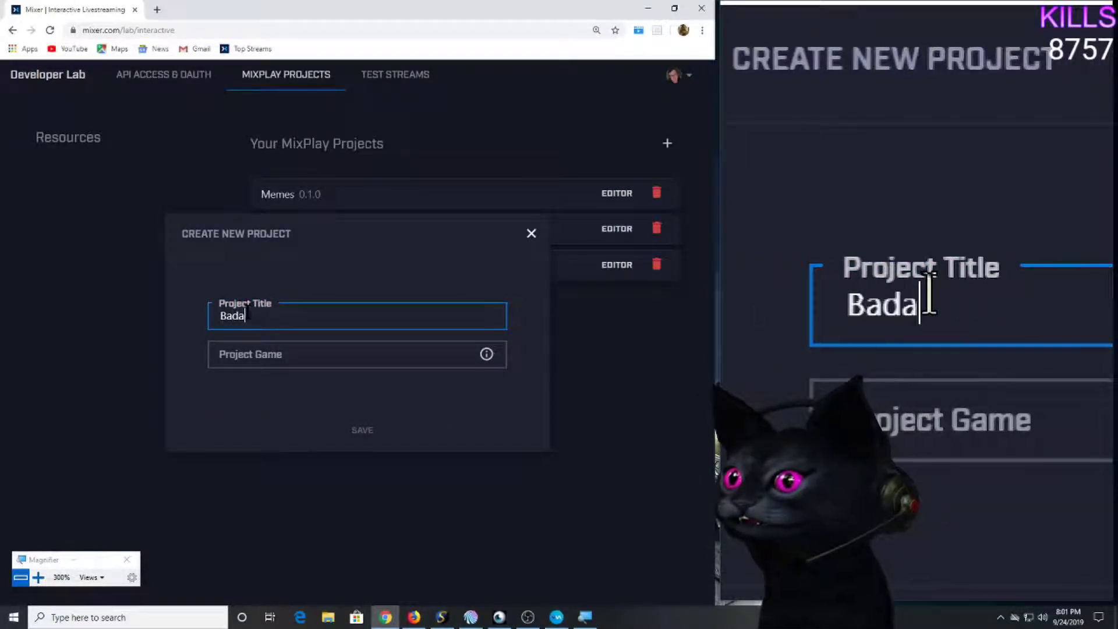
text(ssBoard)
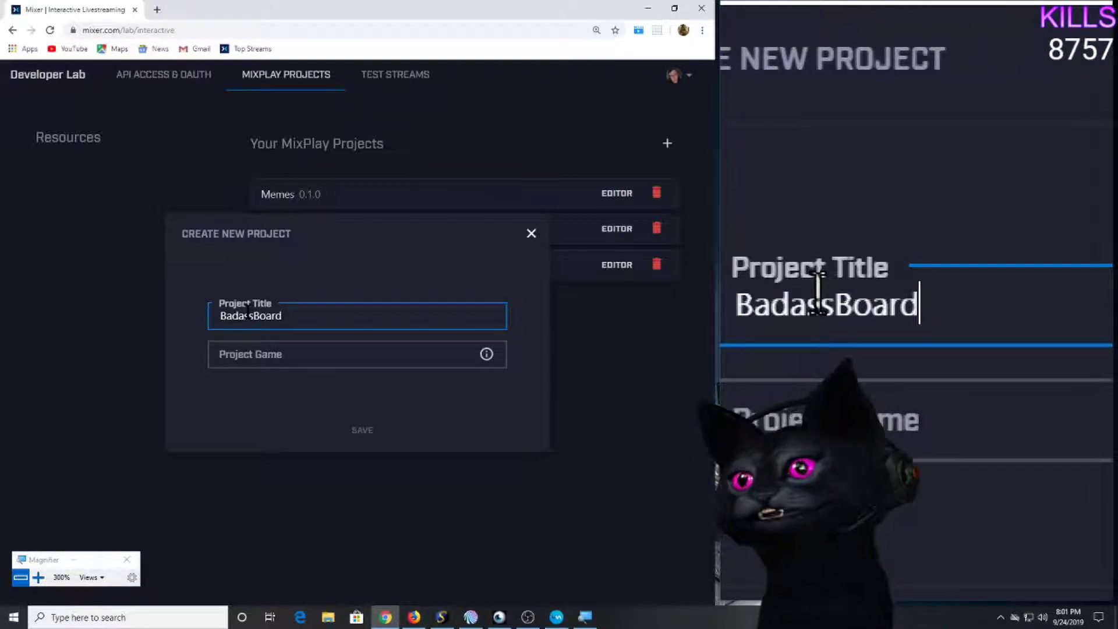
click(282, 348)
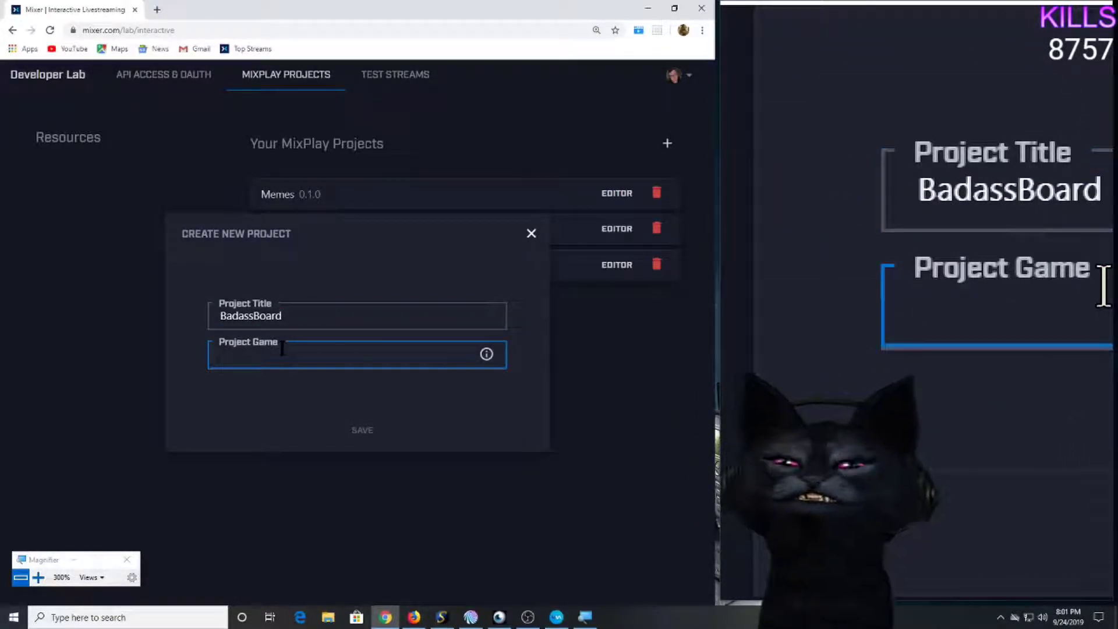
text(test)
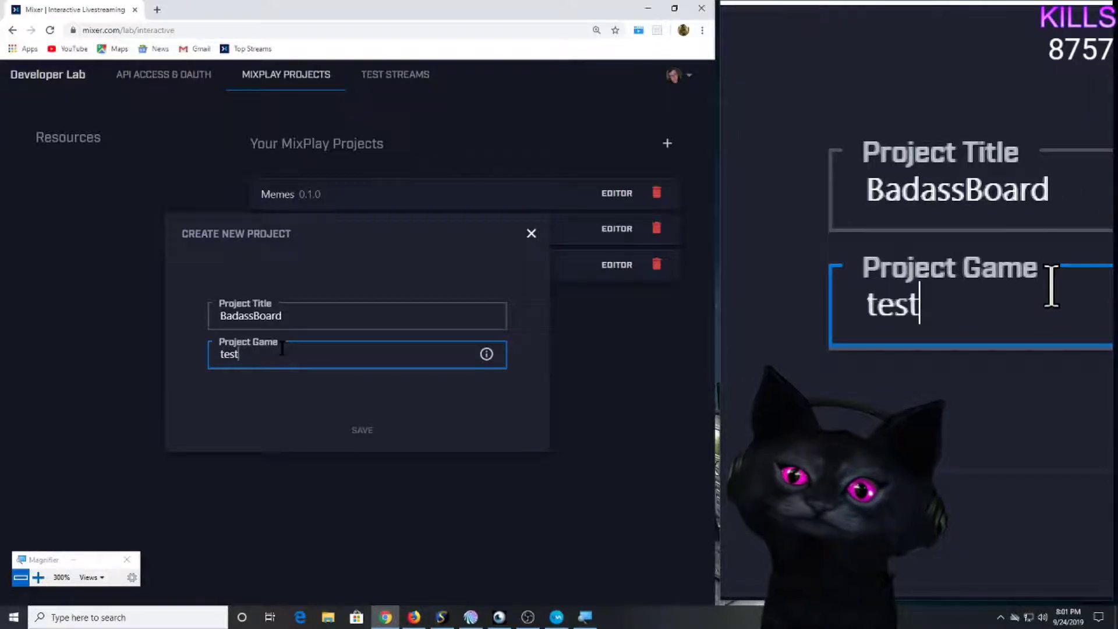
click(256, 410)
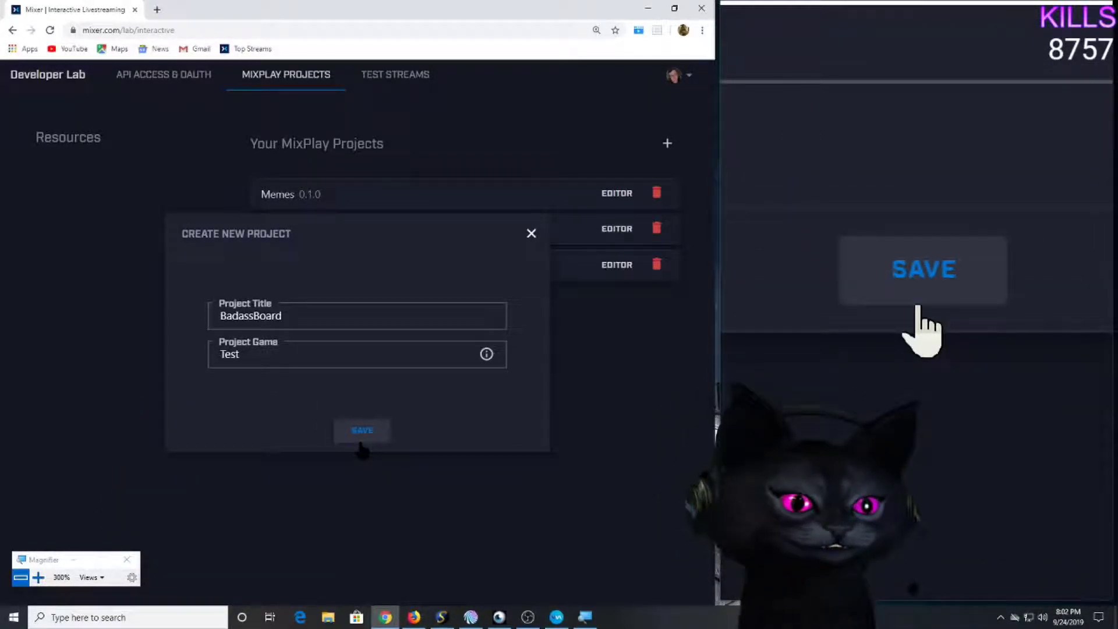
Save BadassBoard, look over its Info page, and switch to the Build workspace.
click(361, 442)
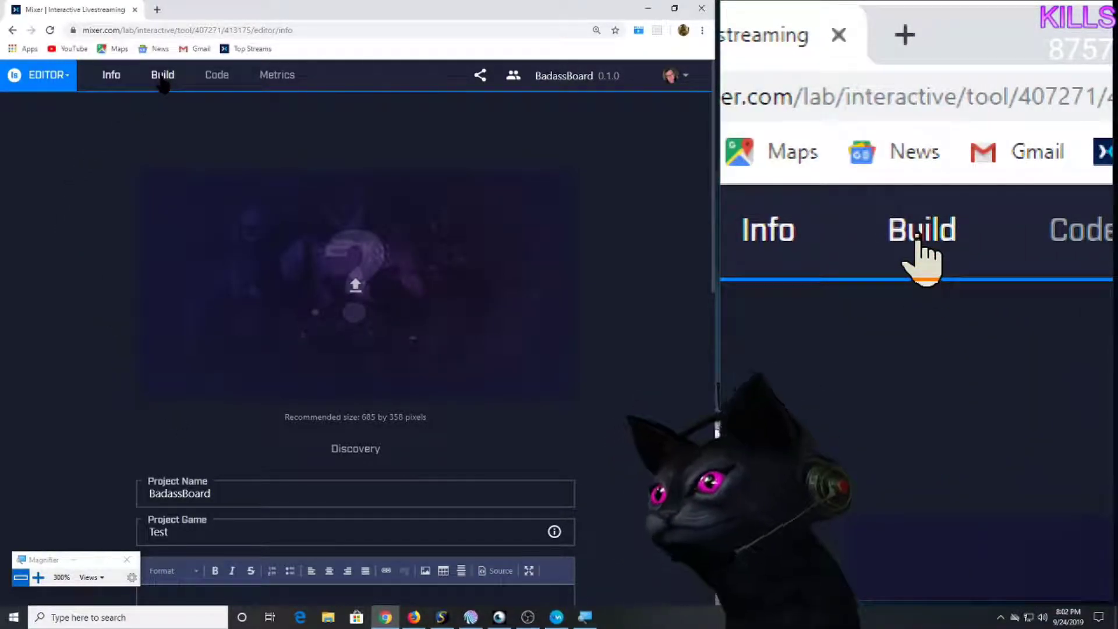
scroll(302, 247, down, 5)
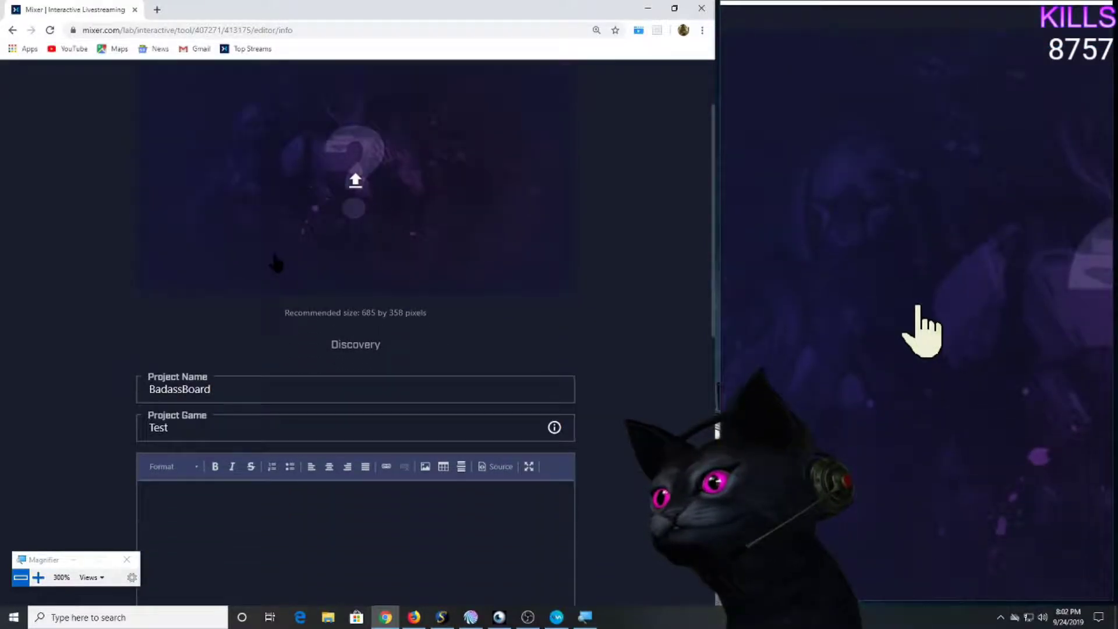
click(236, 334)
scroll(236, 333, down, 7)
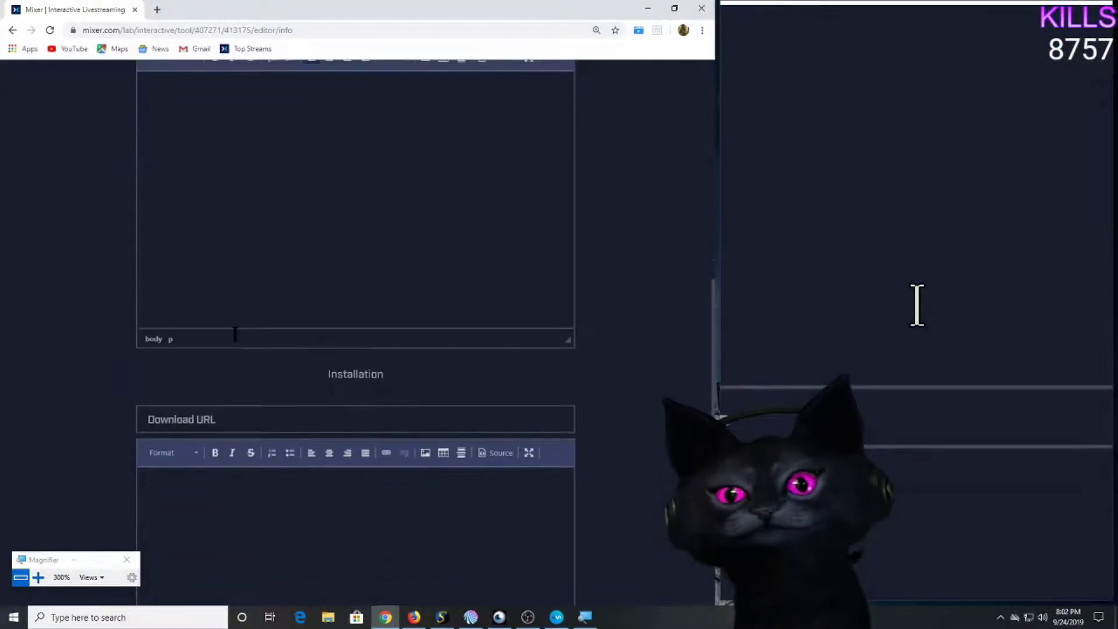
scroll(236, 333, up, 4)
scroll(236, 333, up, 8)
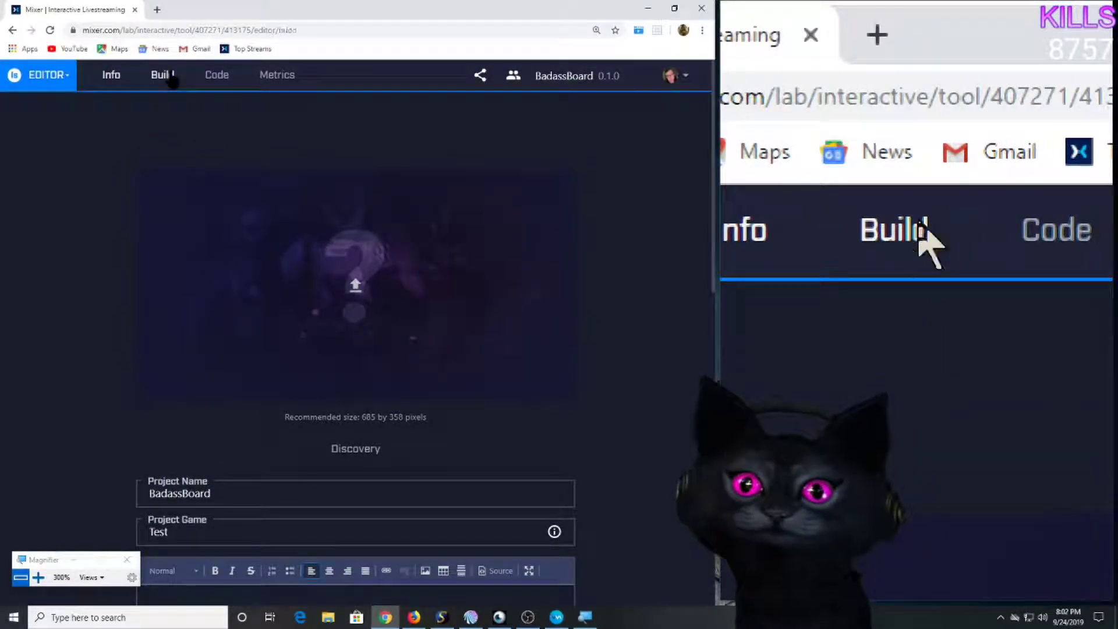
click(170, 76)
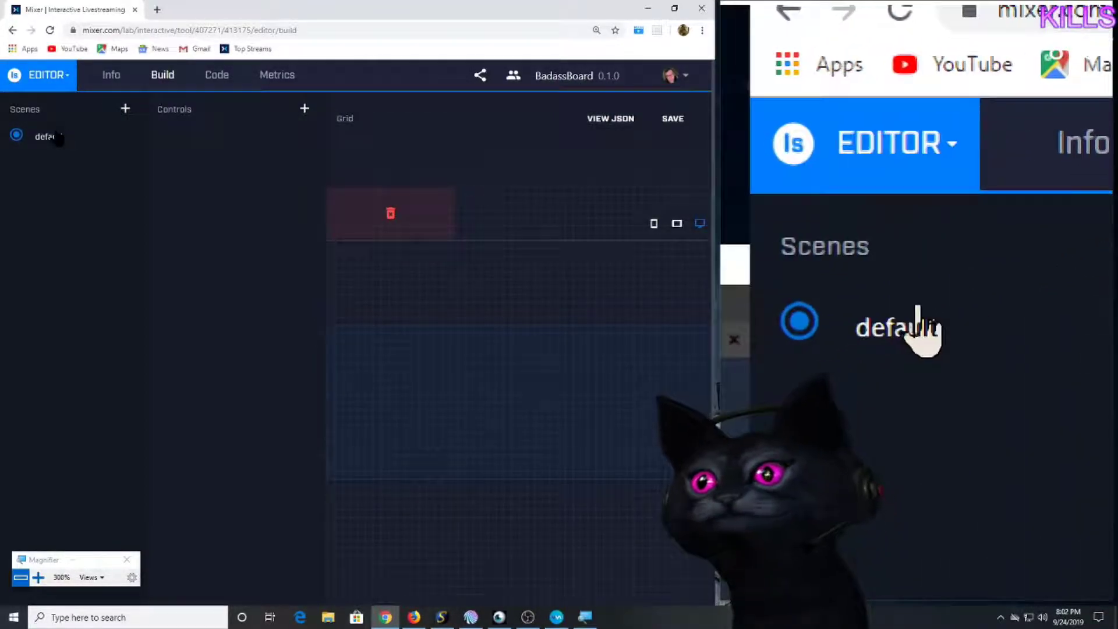
click(56, 138)
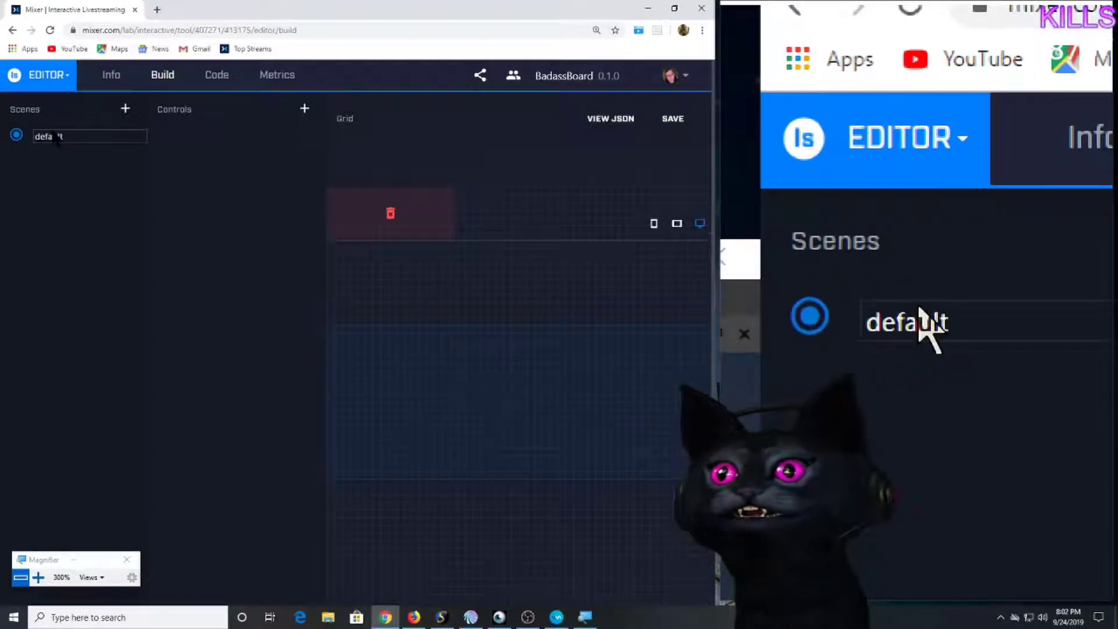
click(12, 138)
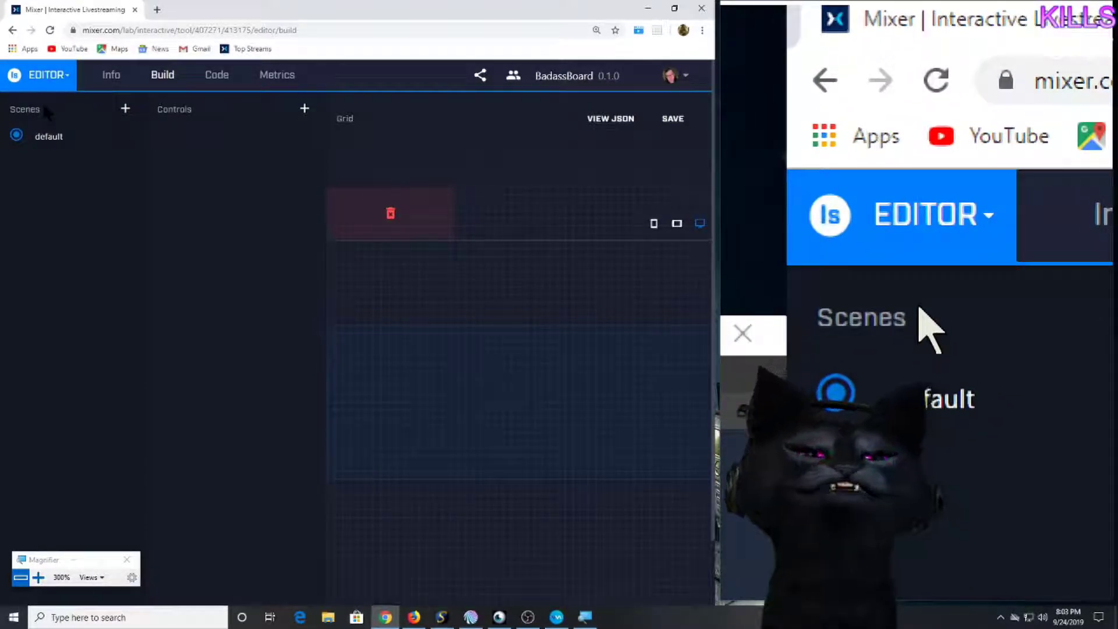
Create the 'Discord' and 'Twitter' button controls in the default scene.
click(304, 108)
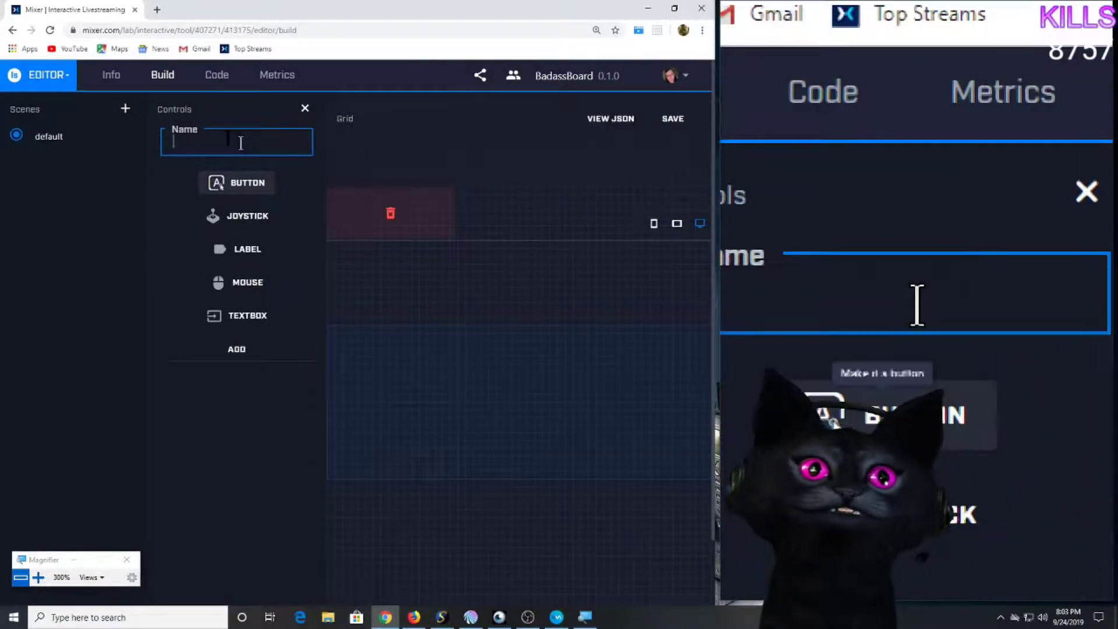
click(225, 138)
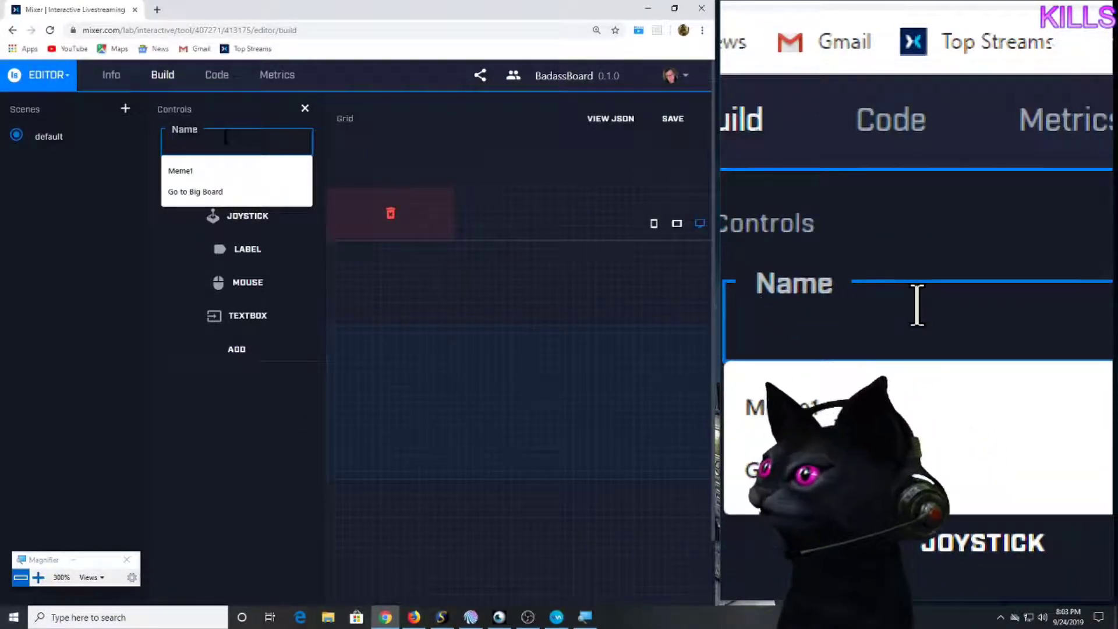
text(Discord)
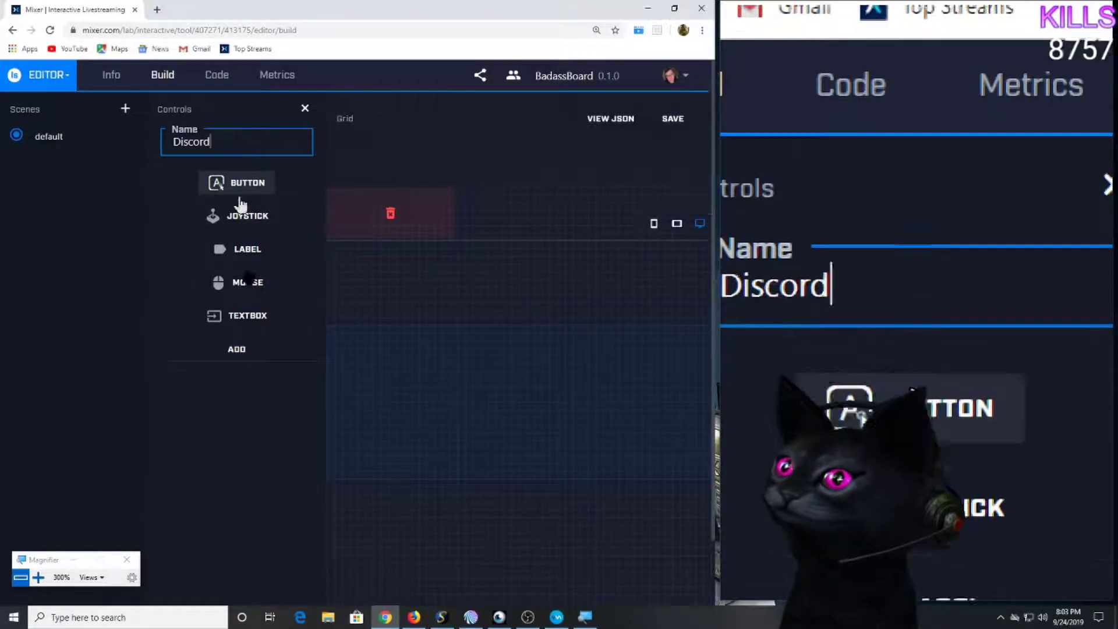
click(236, 350)
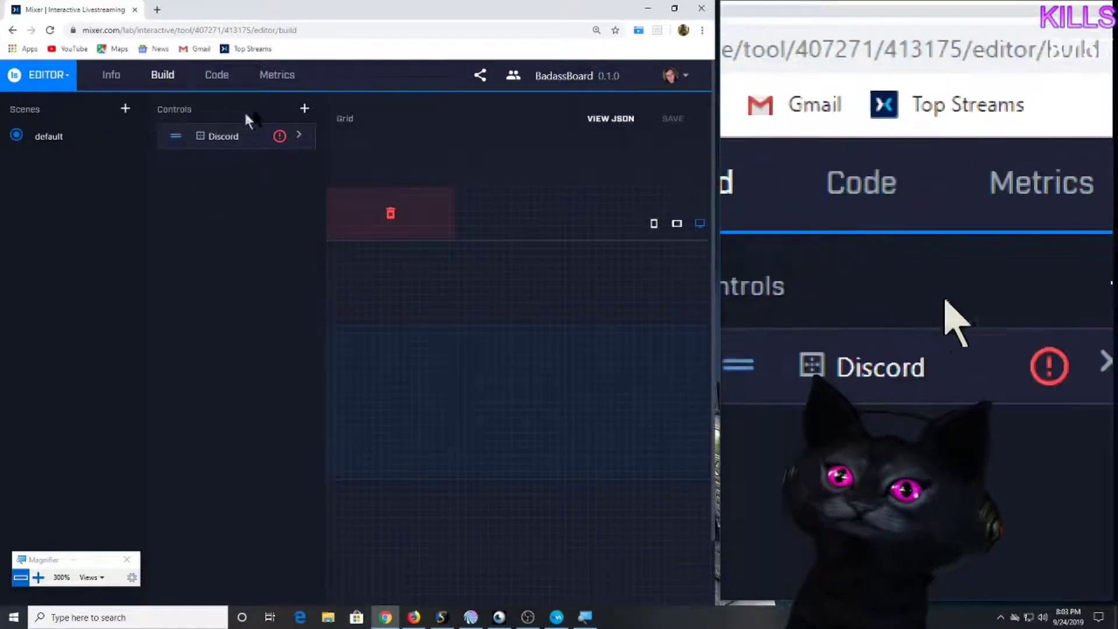
click(304, 108)
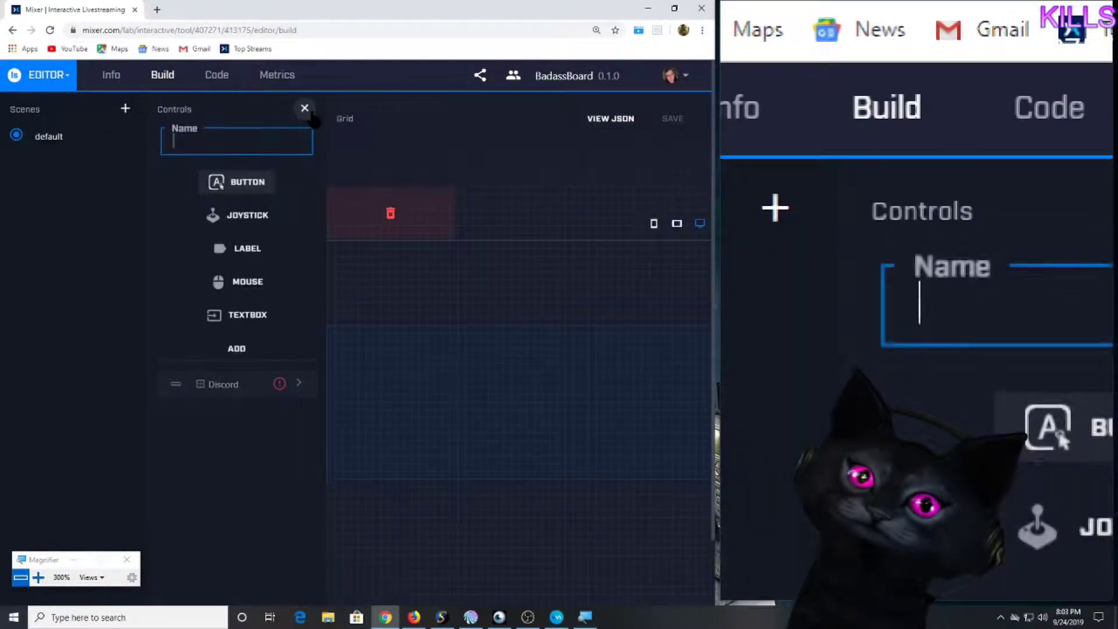
click(248, 139)
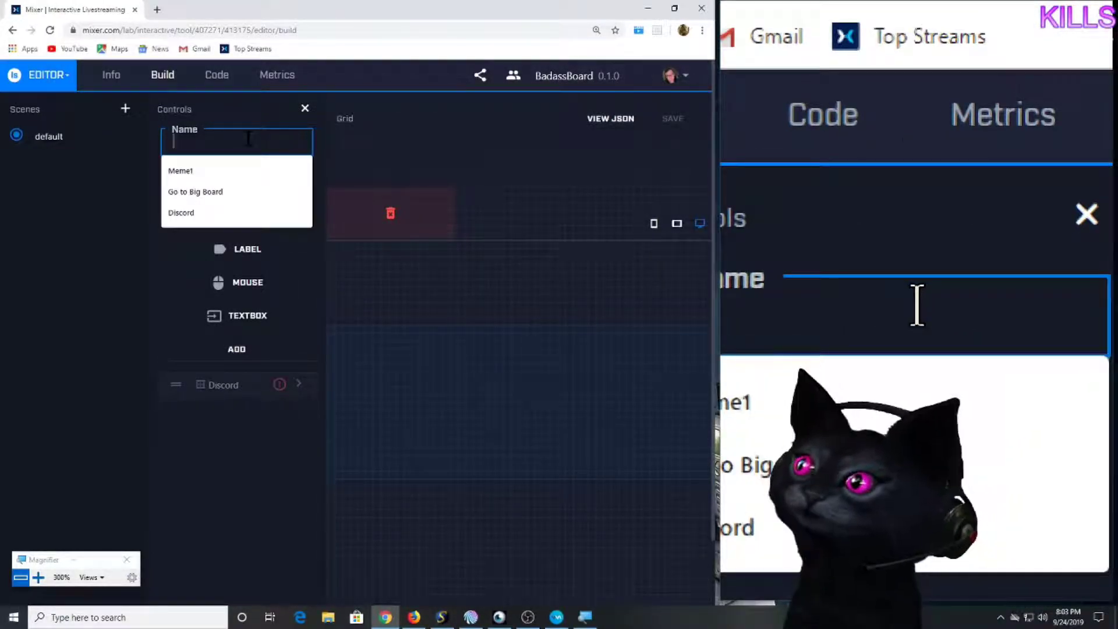
text(Twitter)
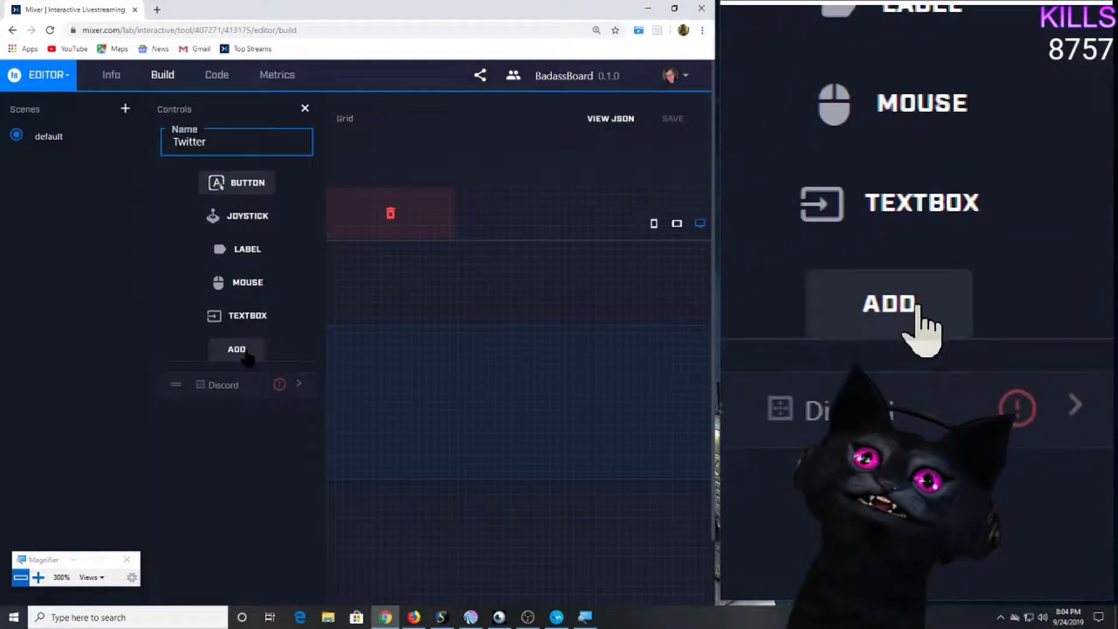
click(248, 354)
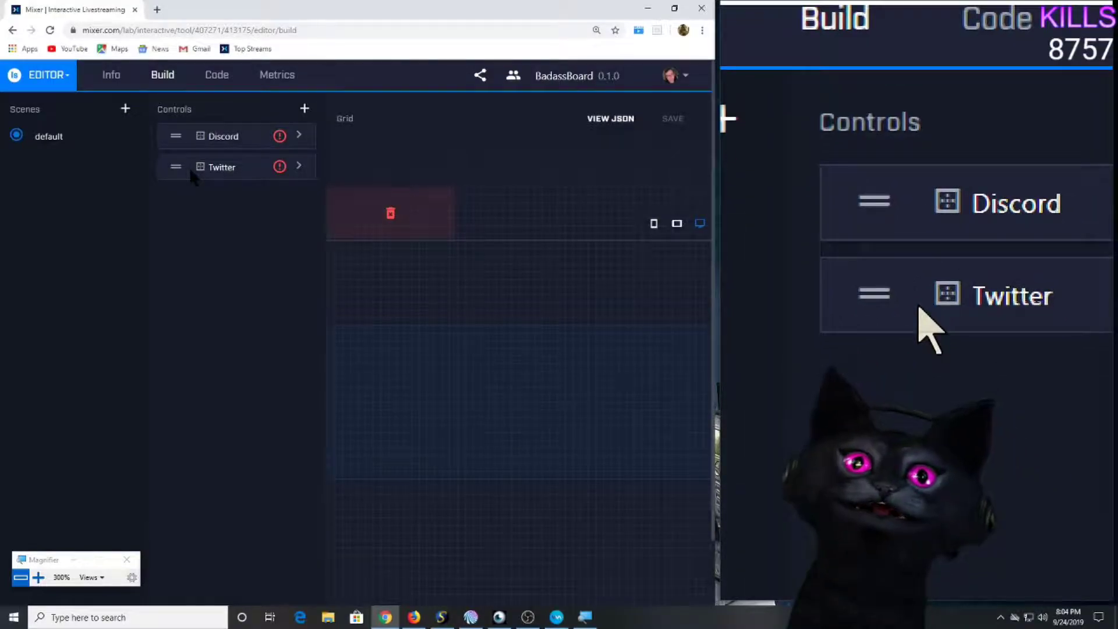
Create the 'Fail' and 'Gamertag' button controls, bringing the scene to four controls.
click(305, 108)
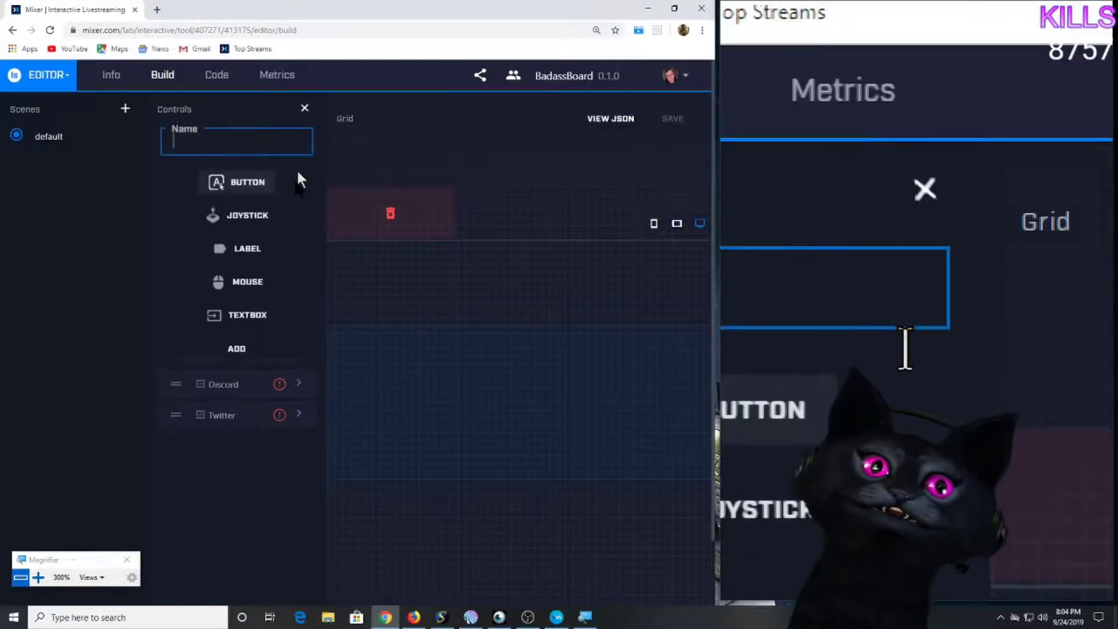
click(251, 144)
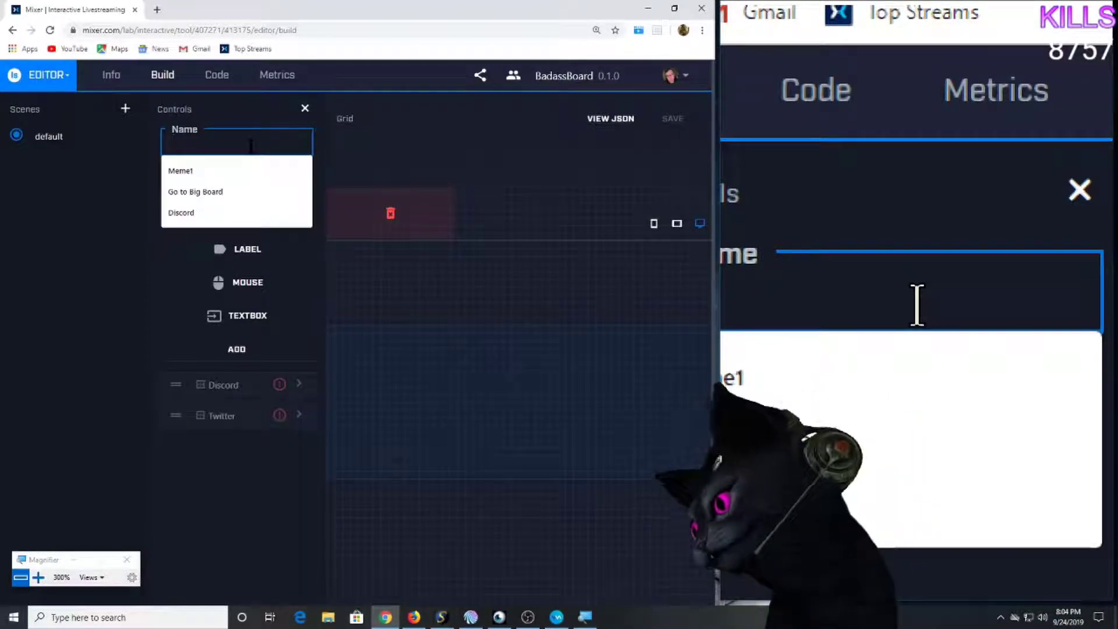
text(Fail)
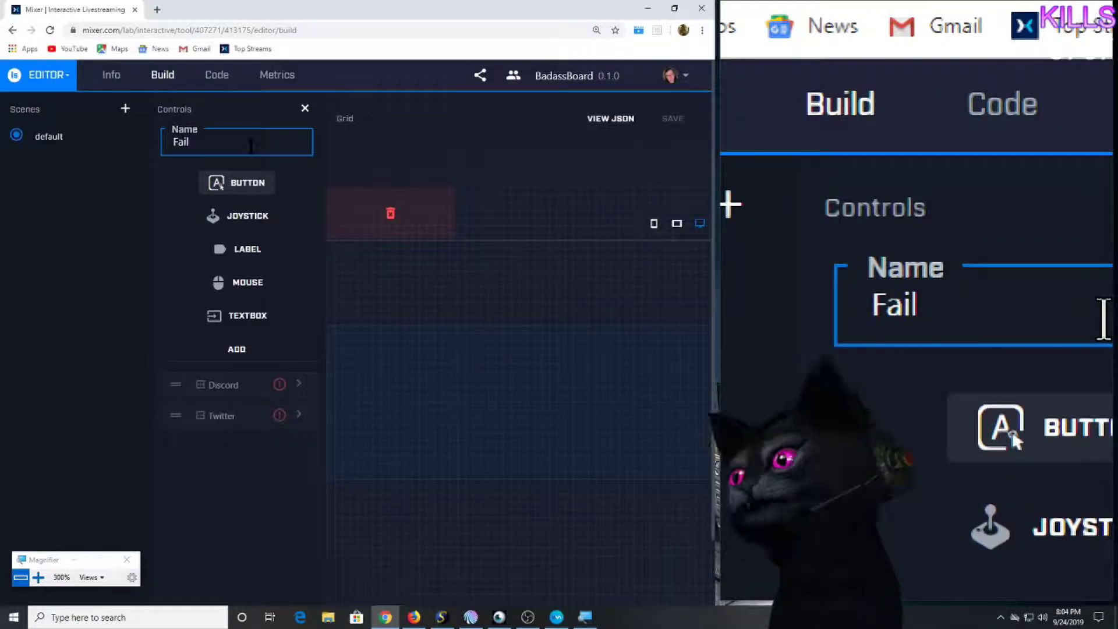
click(250, 347)
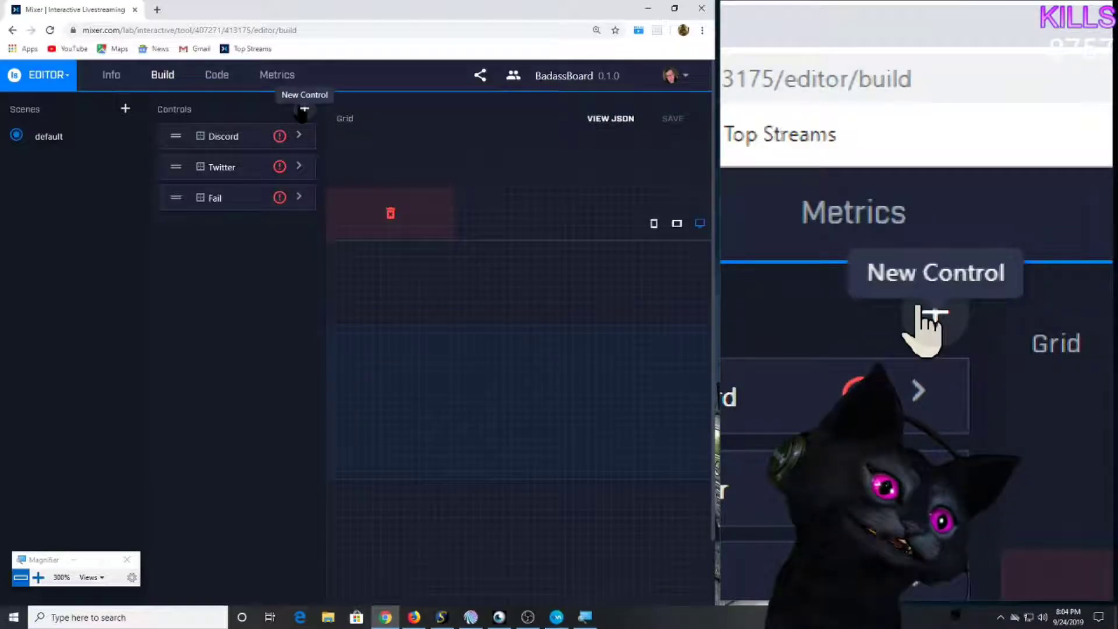
click(303, 109)
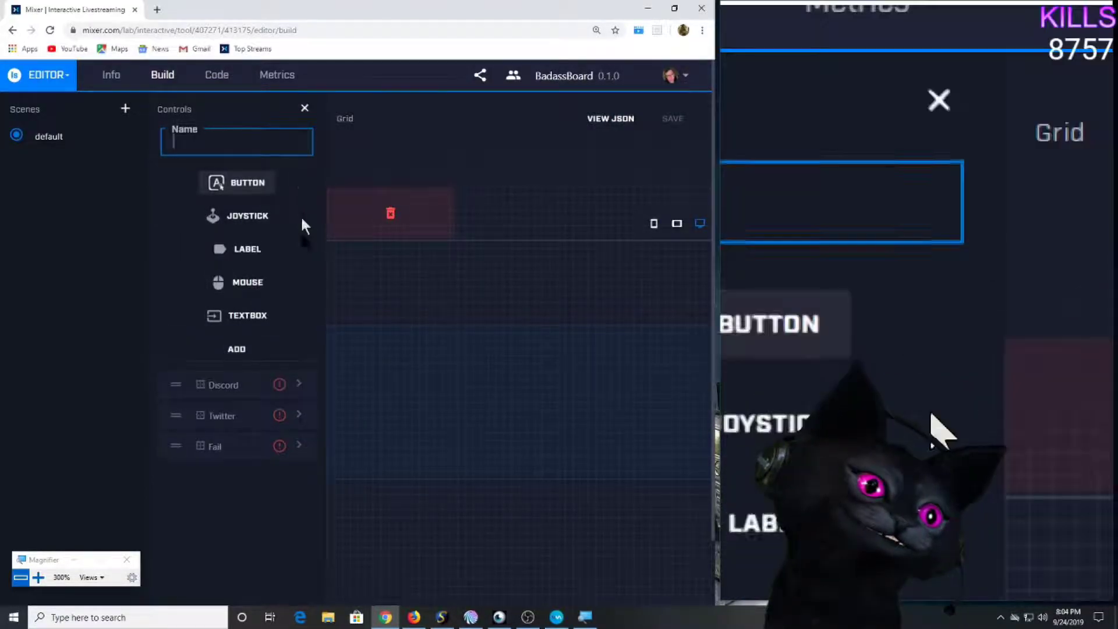
click(246, 149)
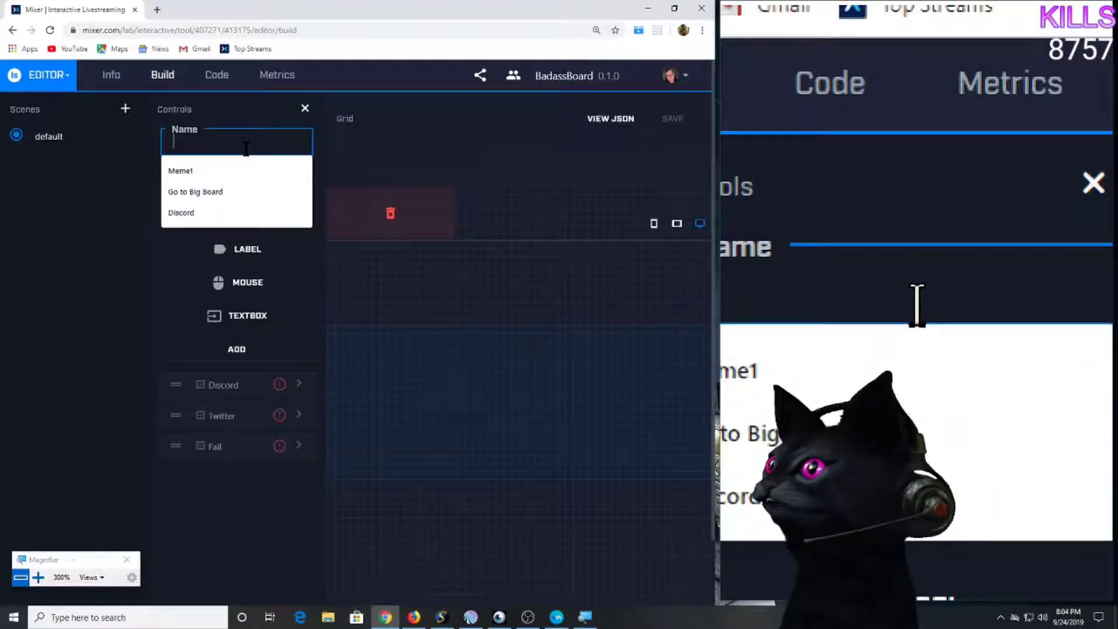
text(Gamertag)
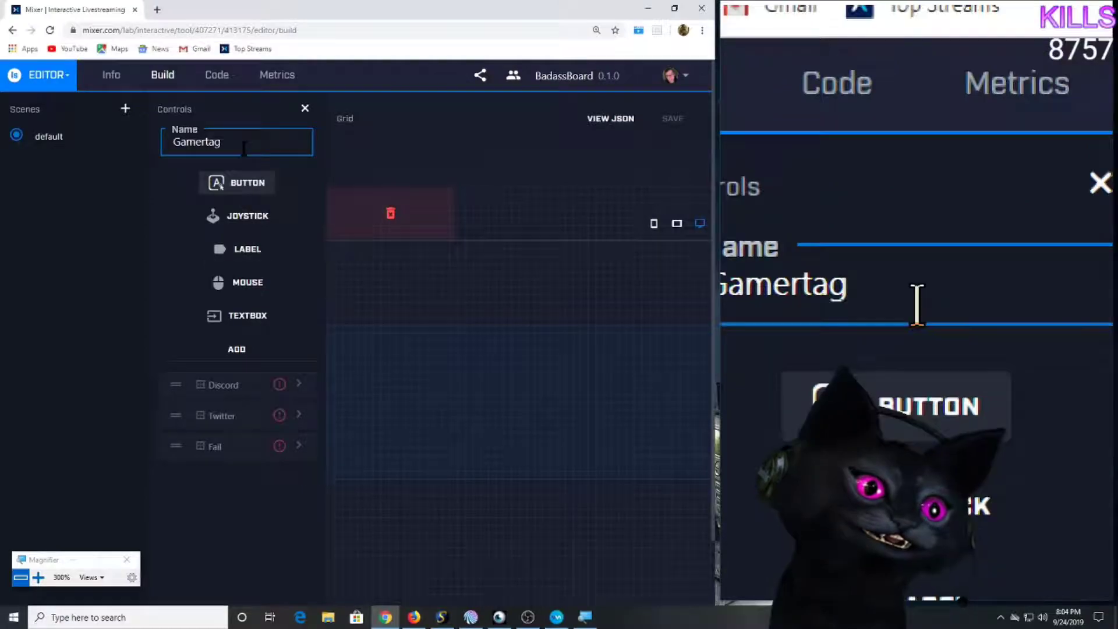
drag(241, 143, 173, 143)
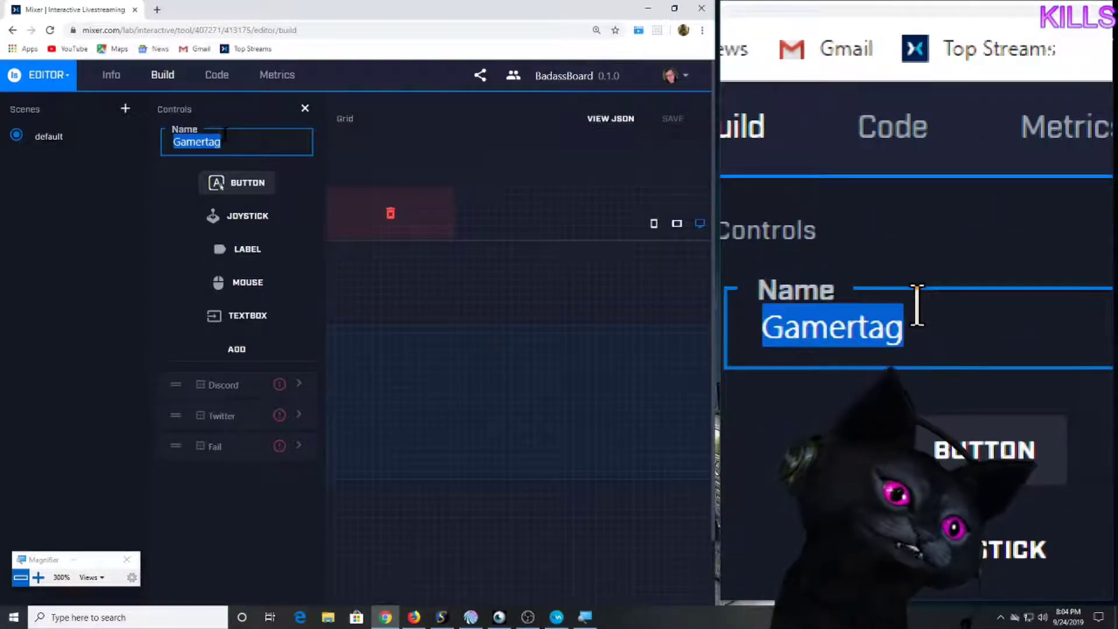
click(228, 139)
click(237, 347)
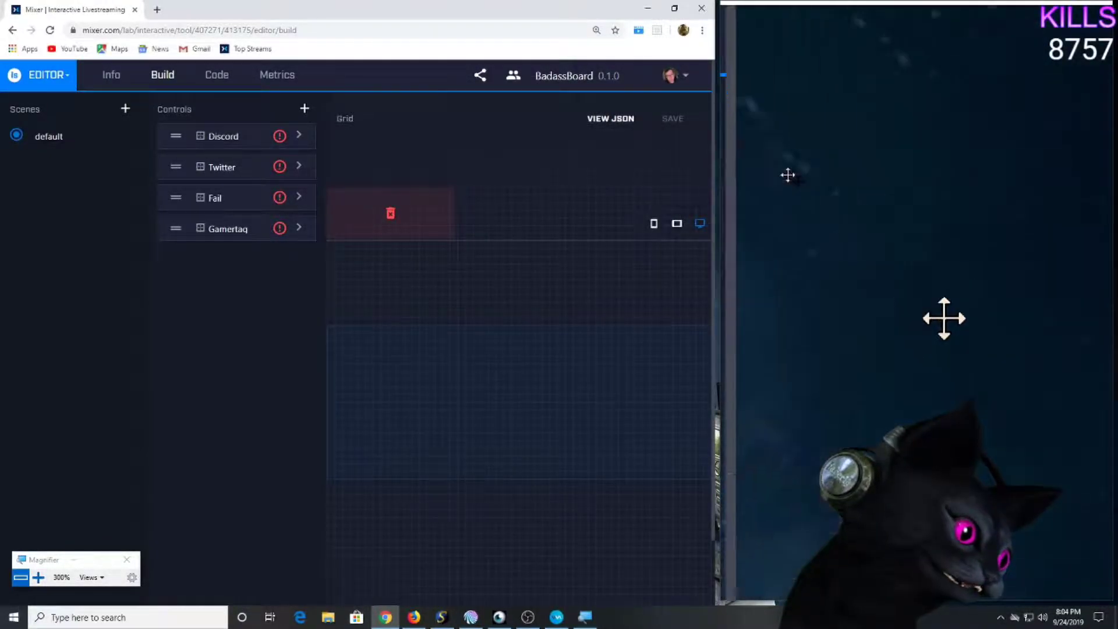
drag(824, 207, 497, 3)
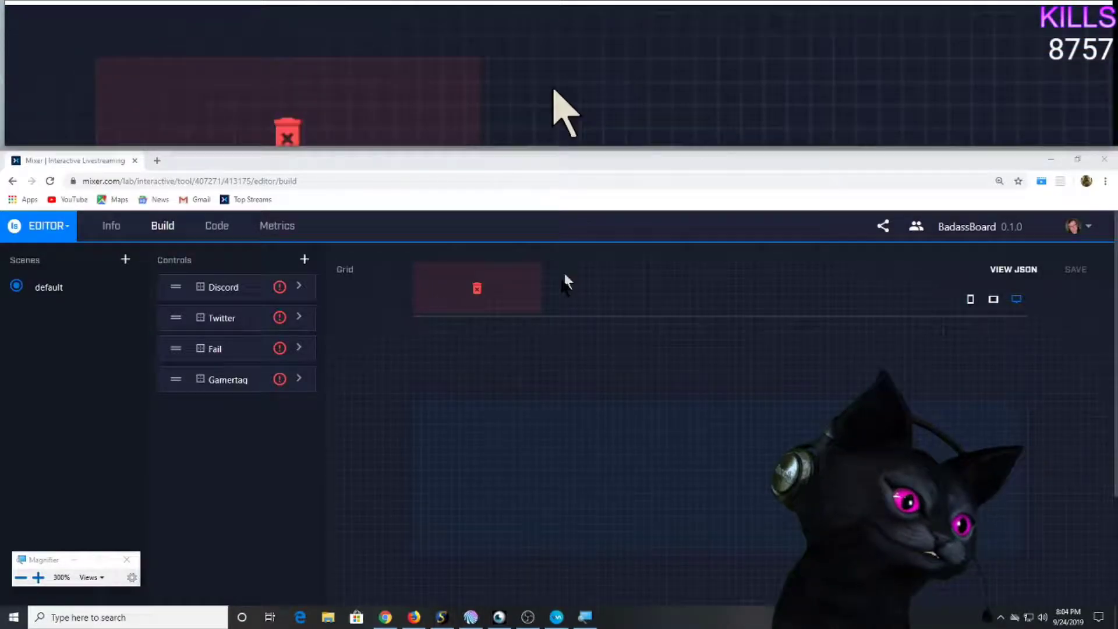
drag(523, 148, 523, 239)
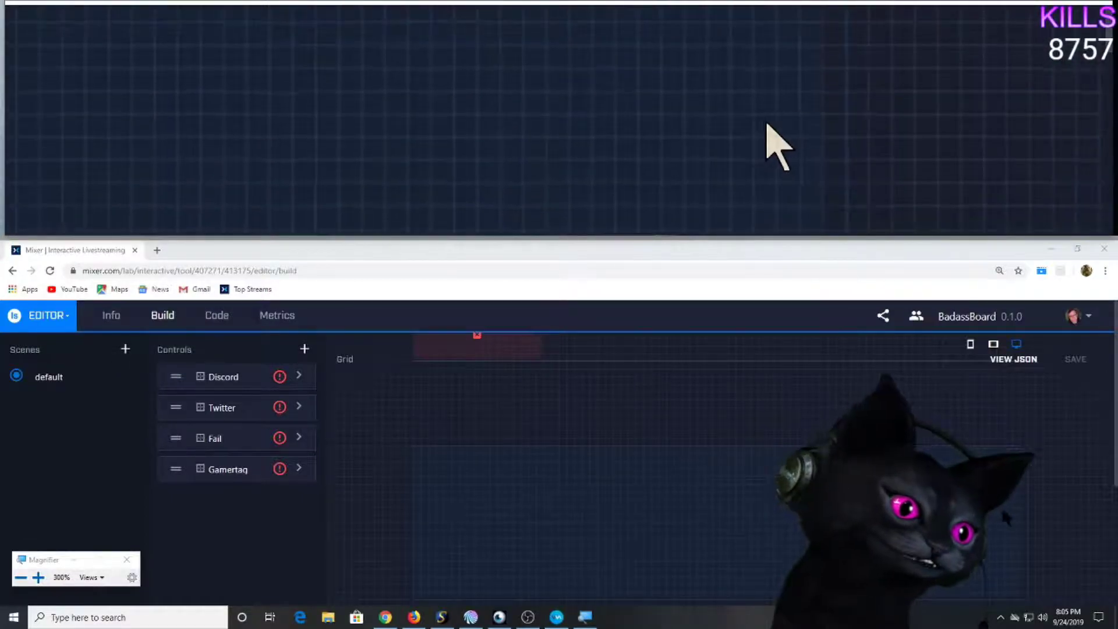
mouse_move(1117, 431)
mouse_down()
mouse_move(1114, 480)
mouse_move(1115, 434)
mouse_up()
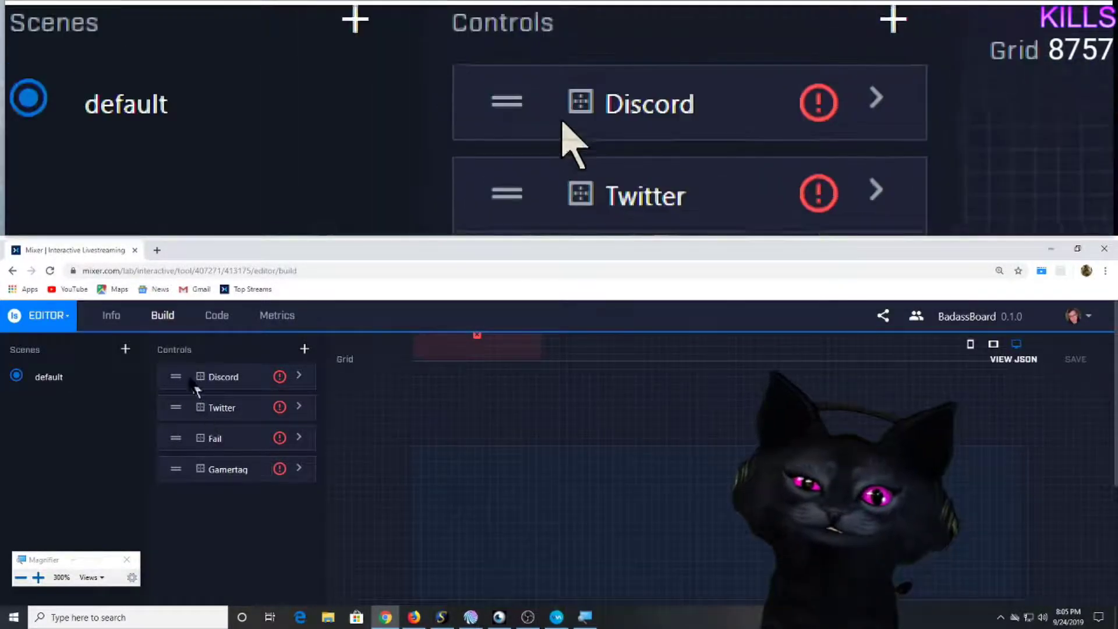
Place Discord, Twitter, Fail and Gamertag side by side on the desktop grid.
drag(175, 377, 442, 464)
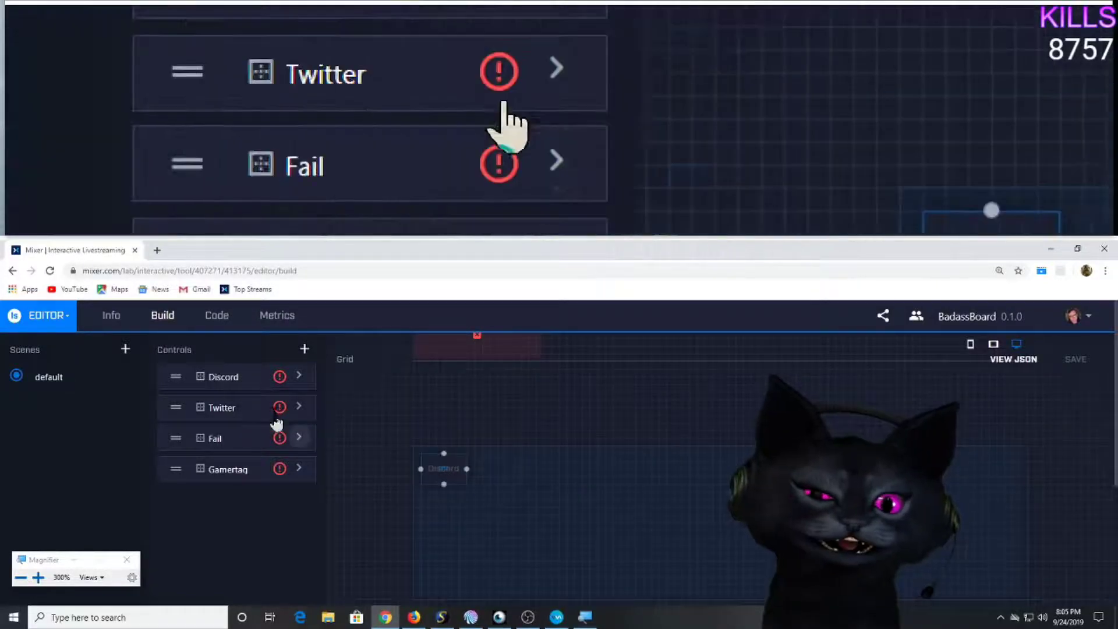
drag(175, 407, 569, 486)
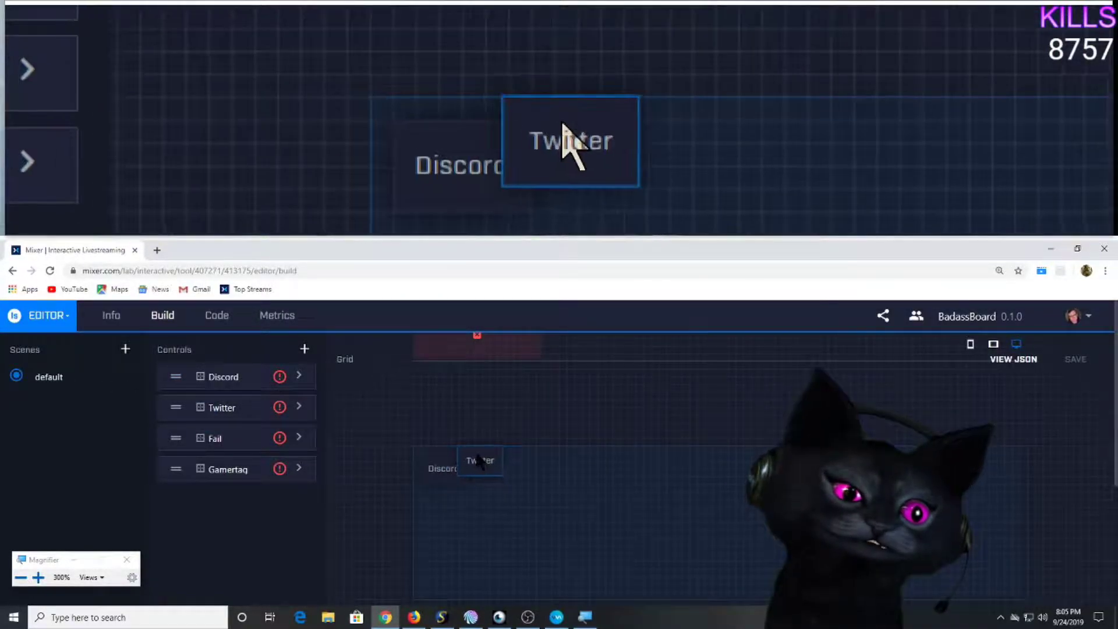
drag(500, 464, 498, 468)
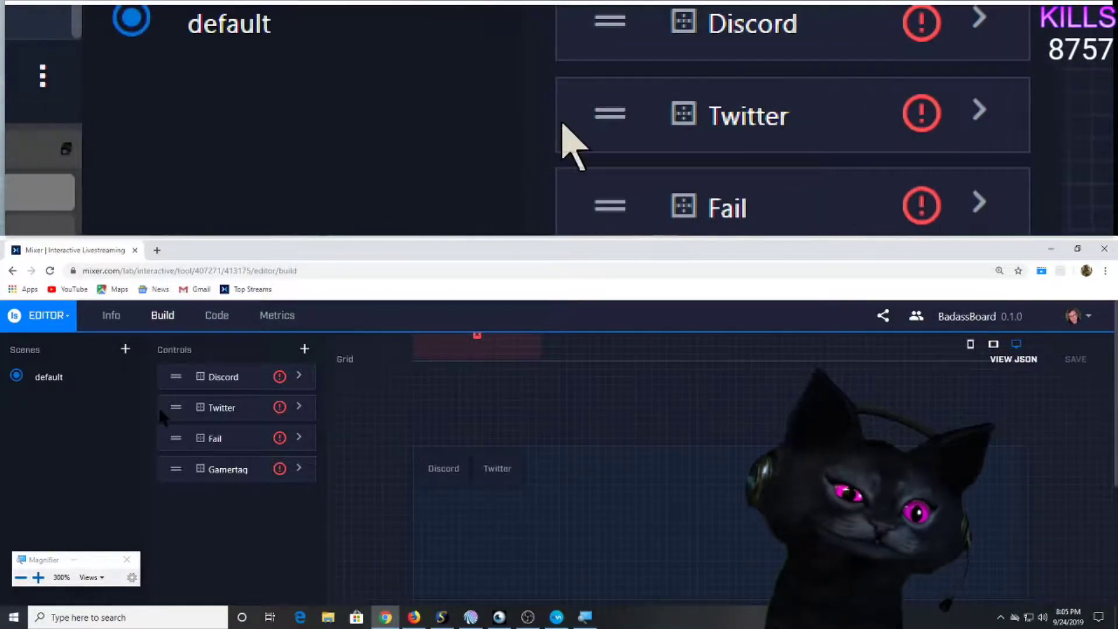
drag(177, 440, 576, 482)
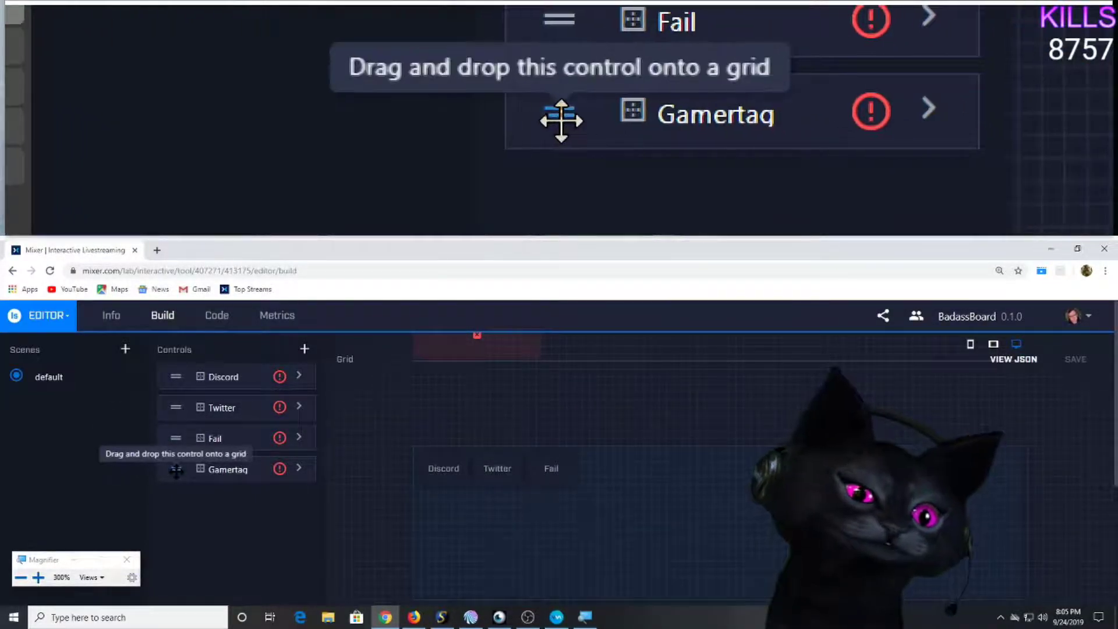
drag(175, 469, 673, 470)
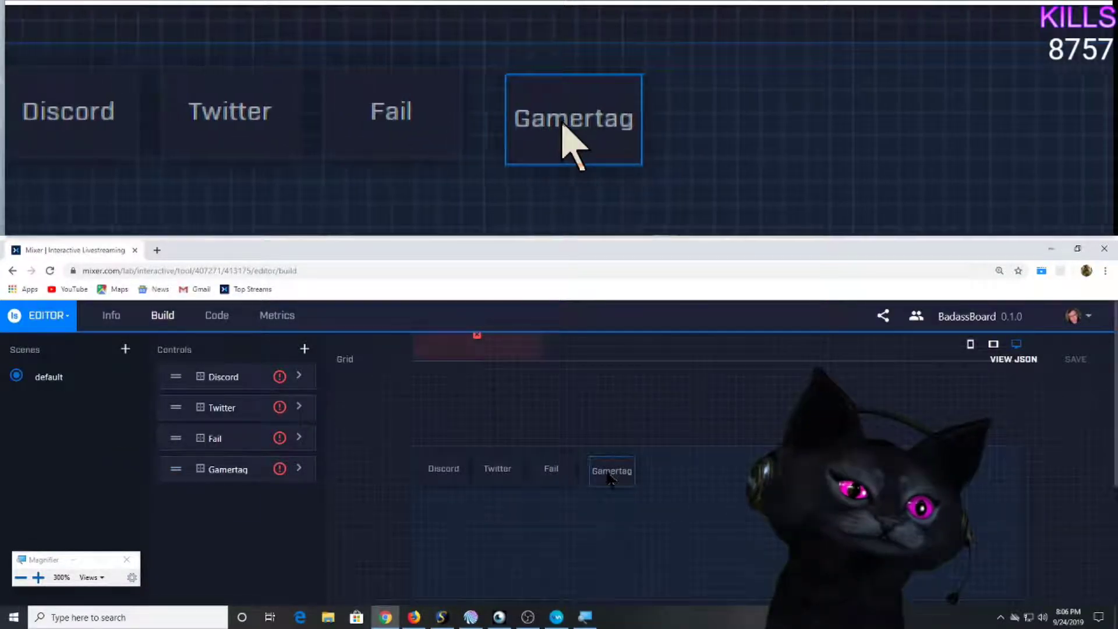
click(603, 469)
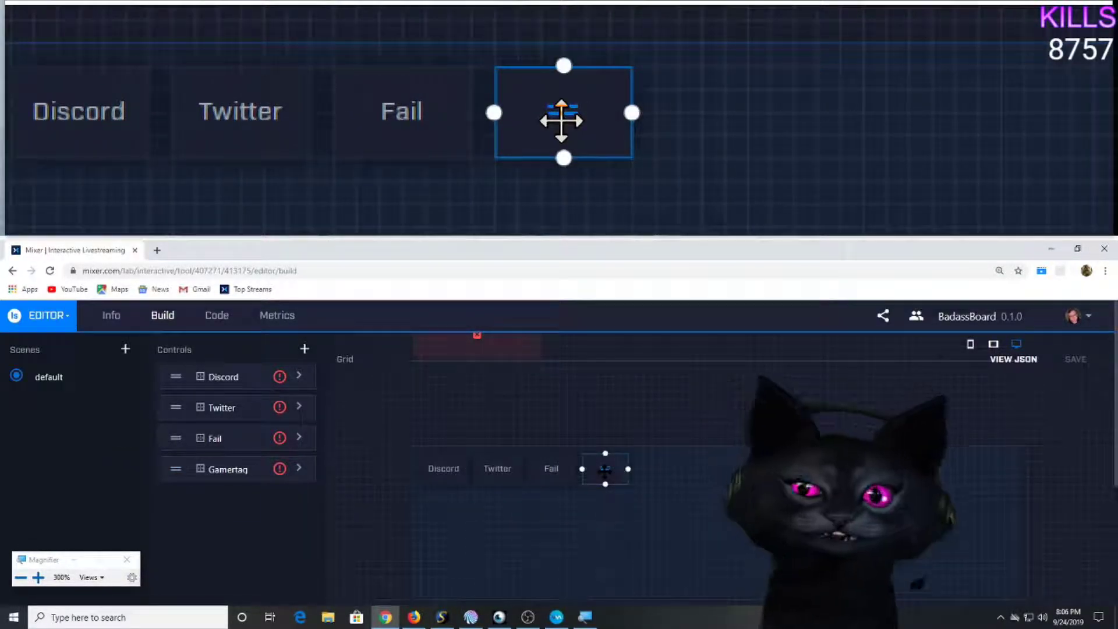
click(715, 485)
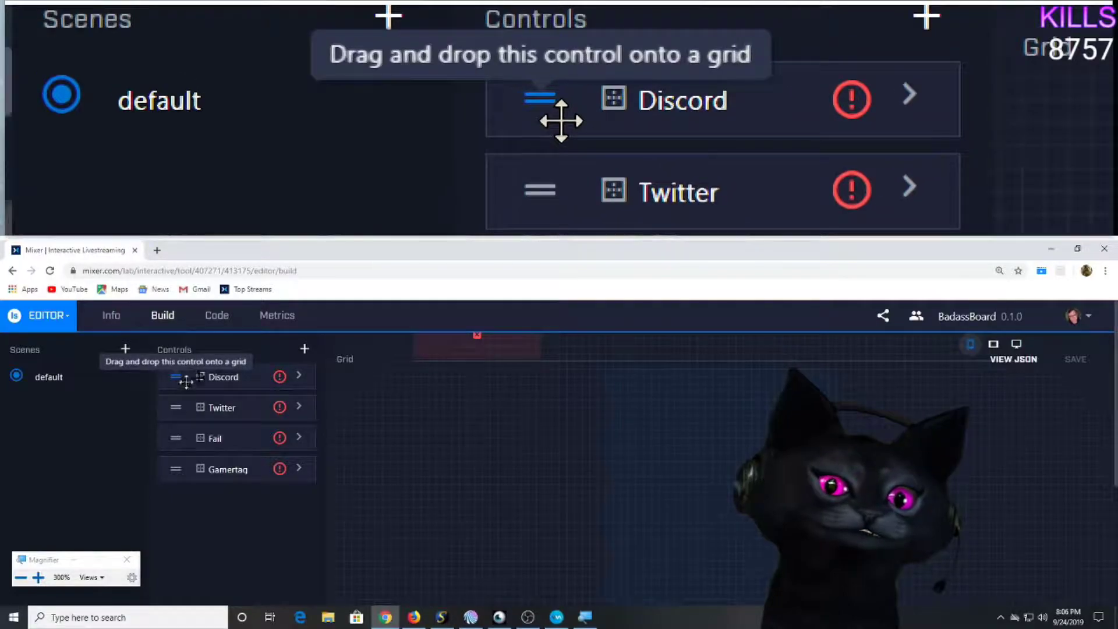
Place Discord, Twitter, Fail and Gamertag in a row on the phone grid and save the board.
drag(175, 376, 655, 398)
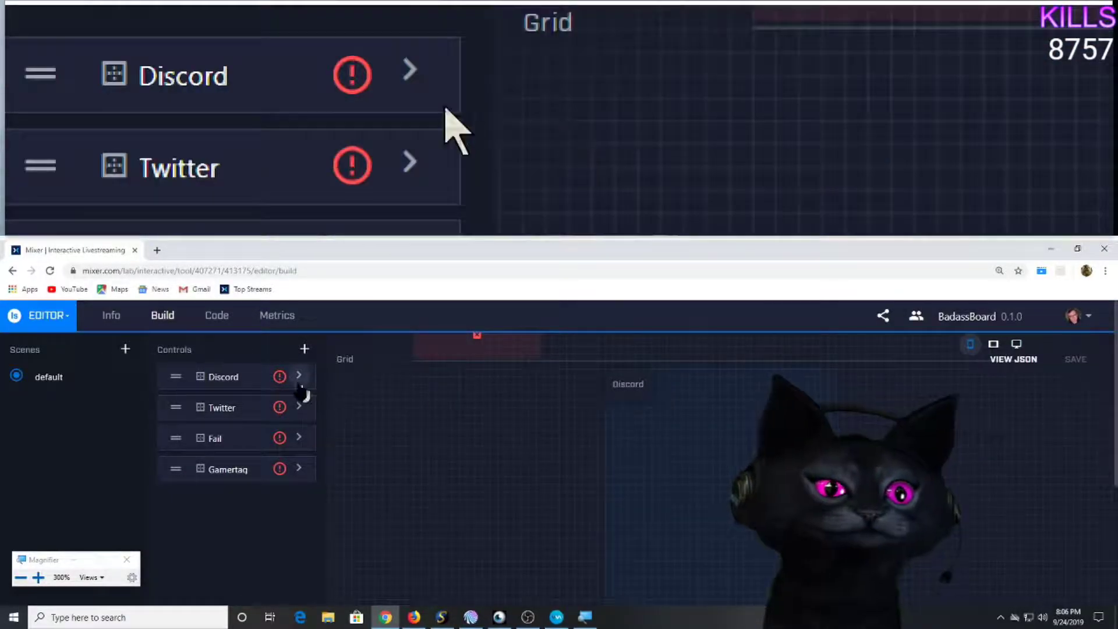
drag(198, 411, 684, 403)
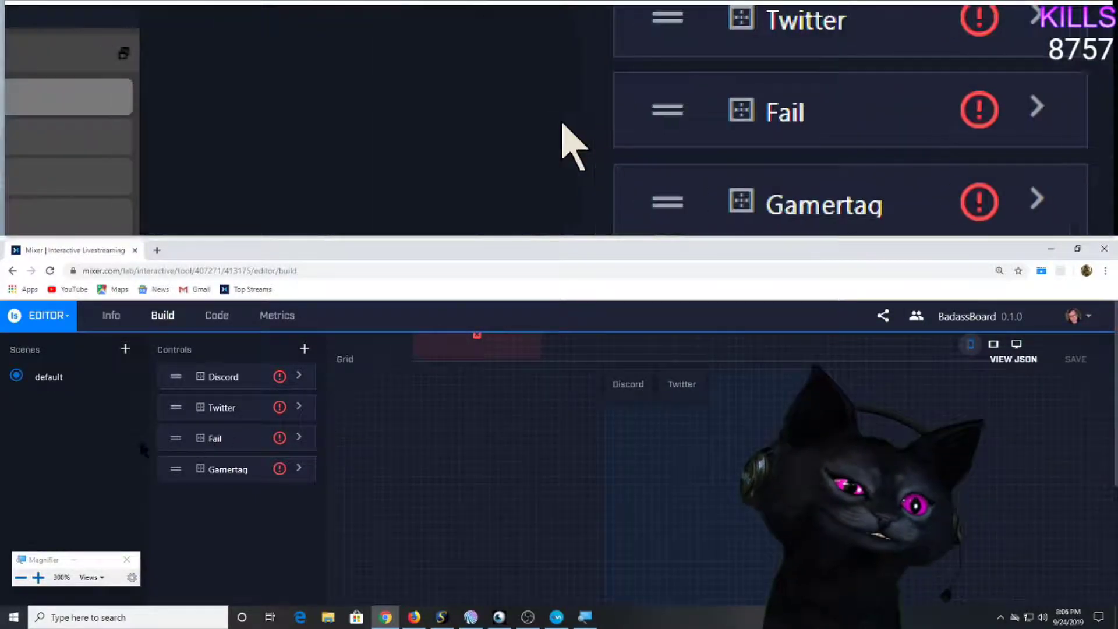
drag(171, 439, 732, 384)
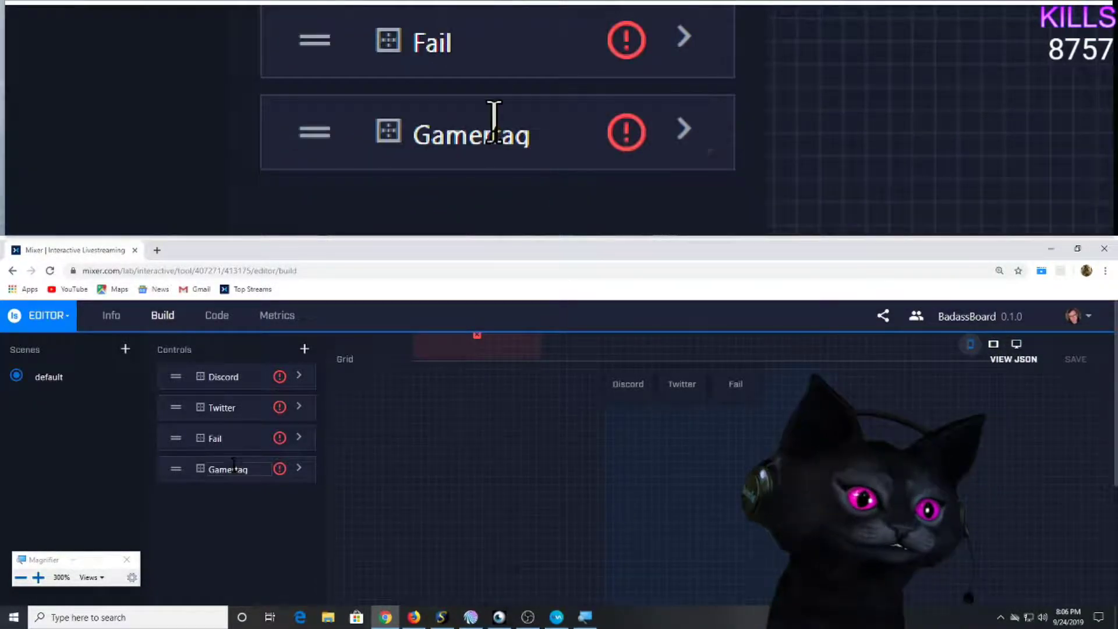
drag(172, 468, 781, 391)
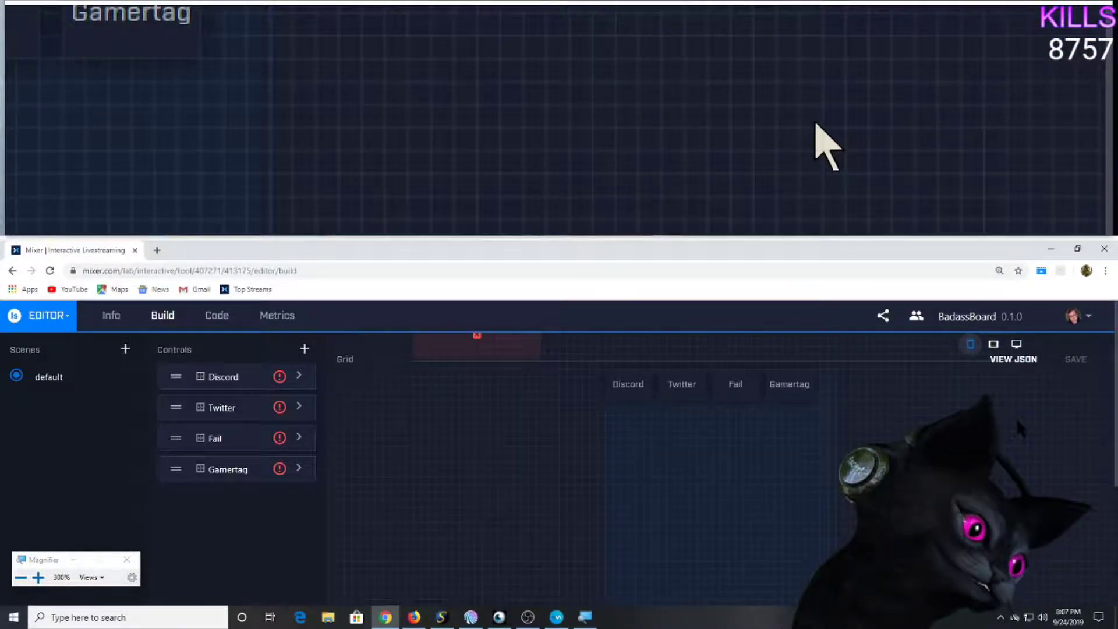
double_click(1079, 357)
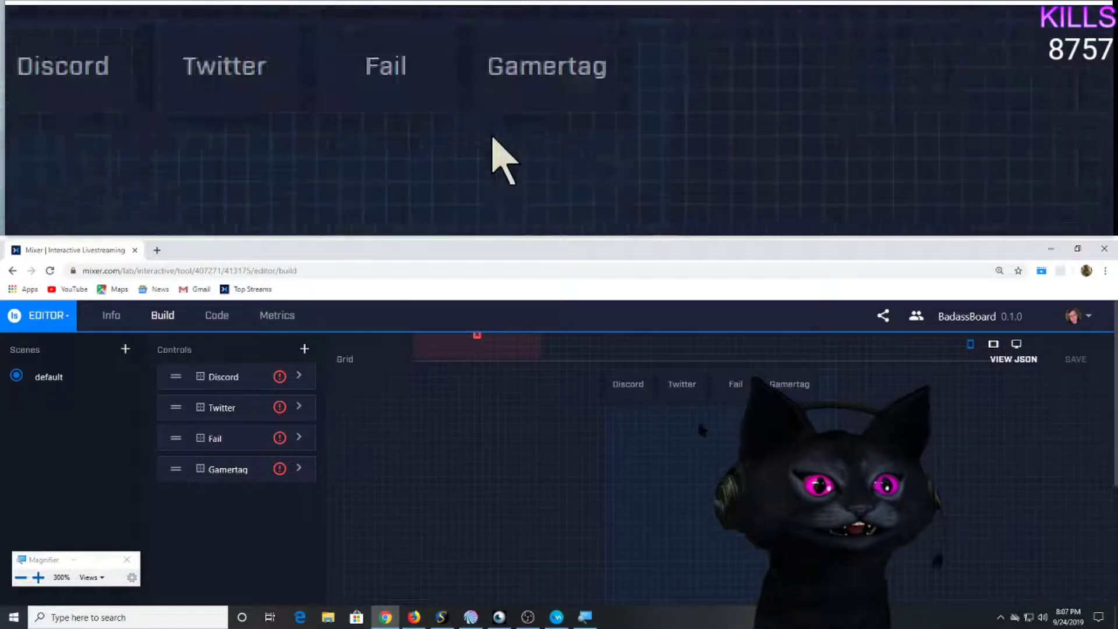
scroll(59, 445, down, 1)
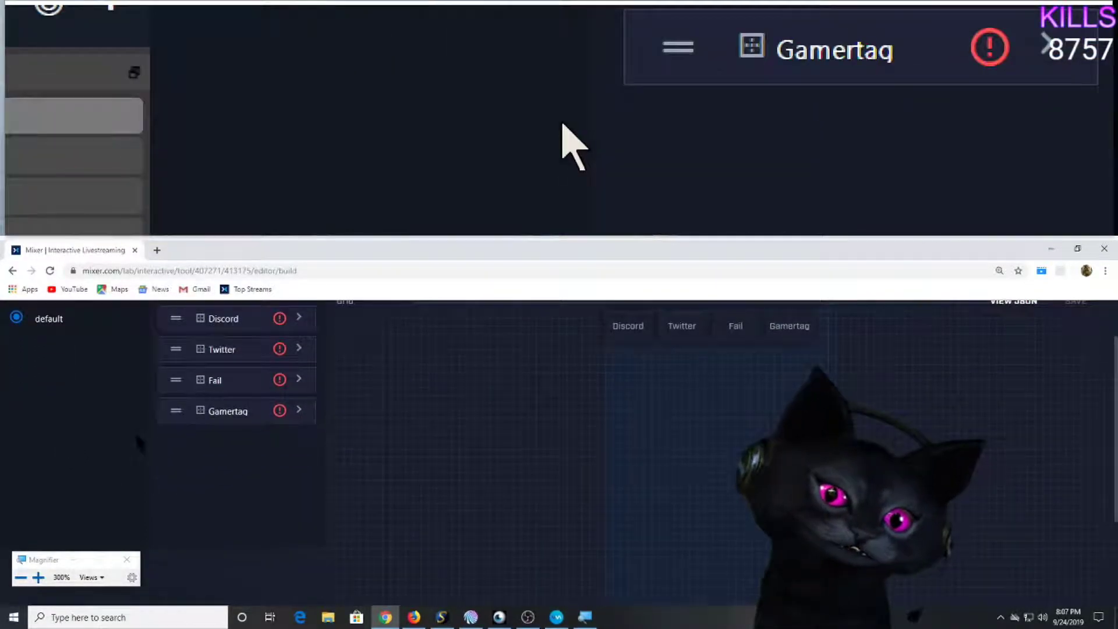
scroll(135, 432, up, 1)
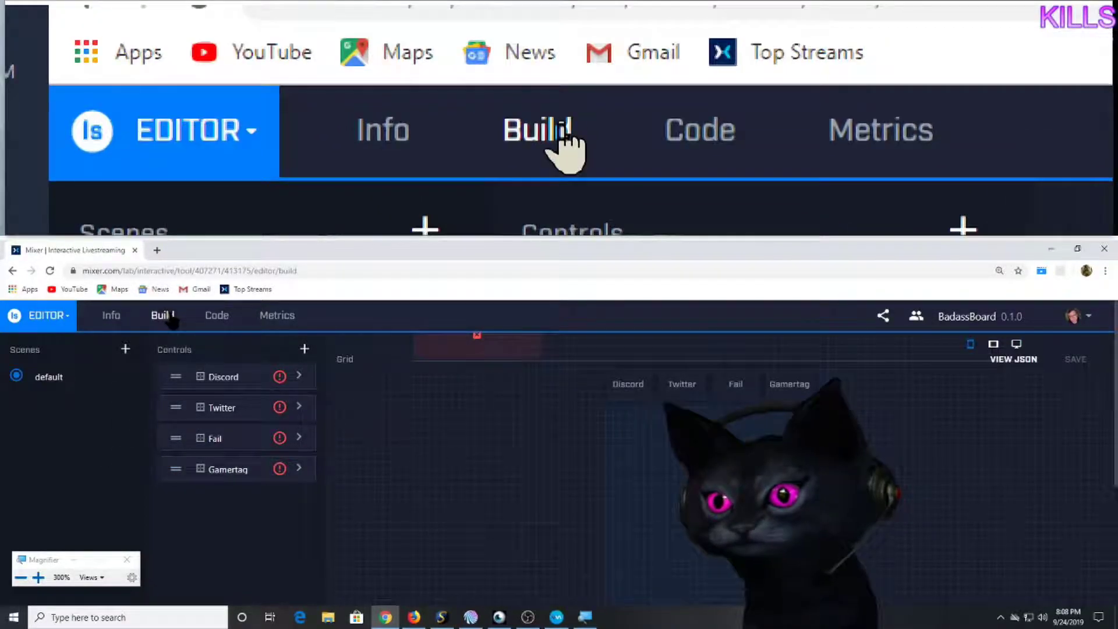
Create a text label control named 'My gamertag is cheesus'.
click(300, 353)
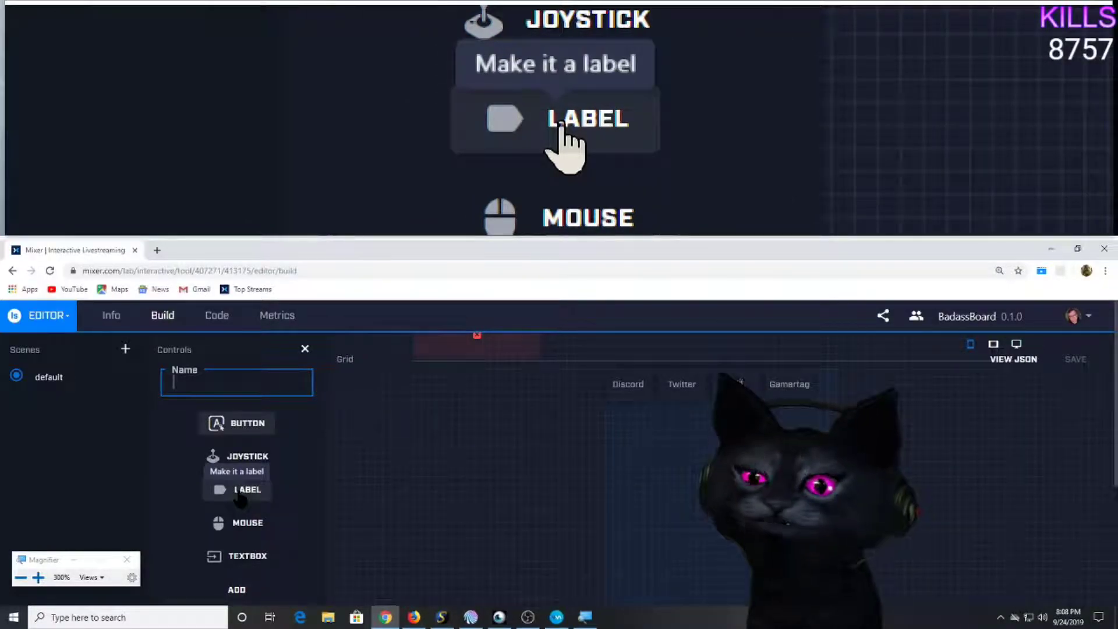
click(230, 381)
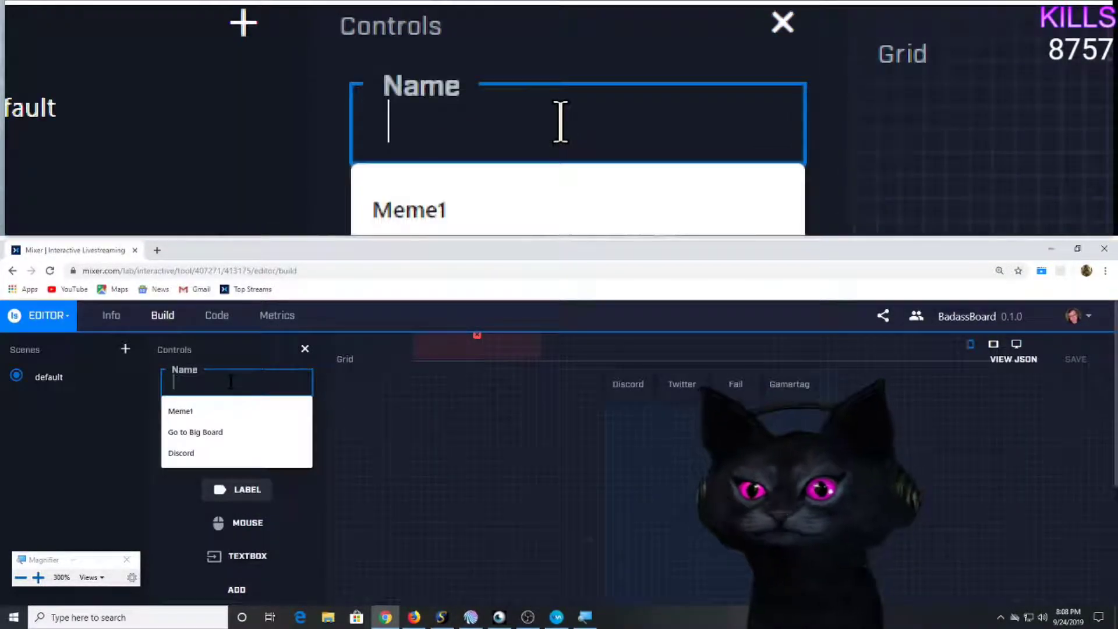
text(My gamertag)
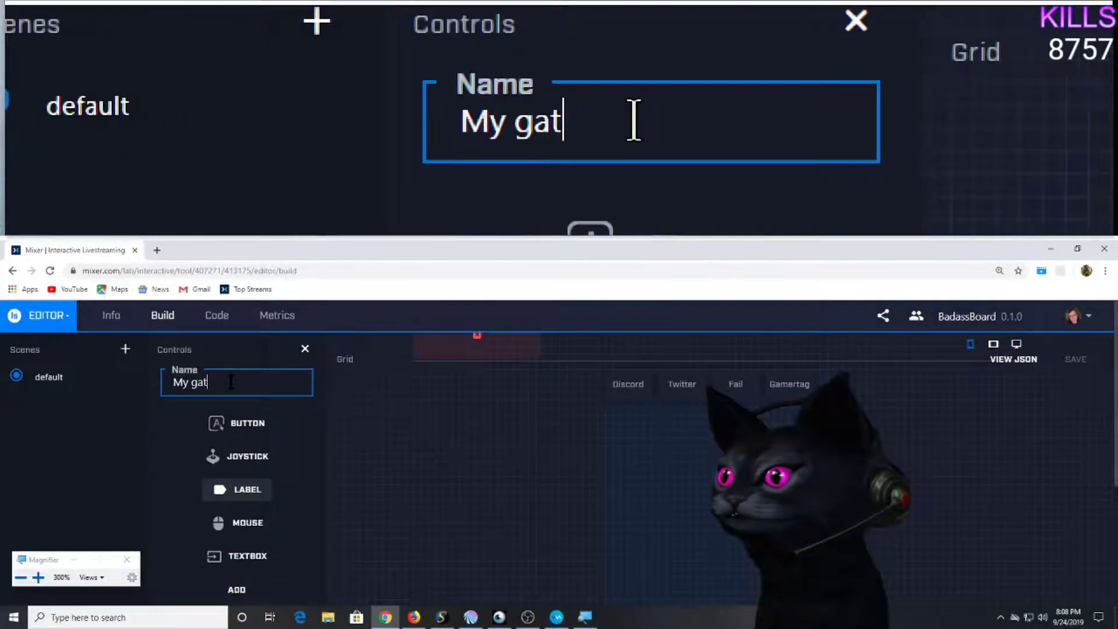
text( is cheesus)
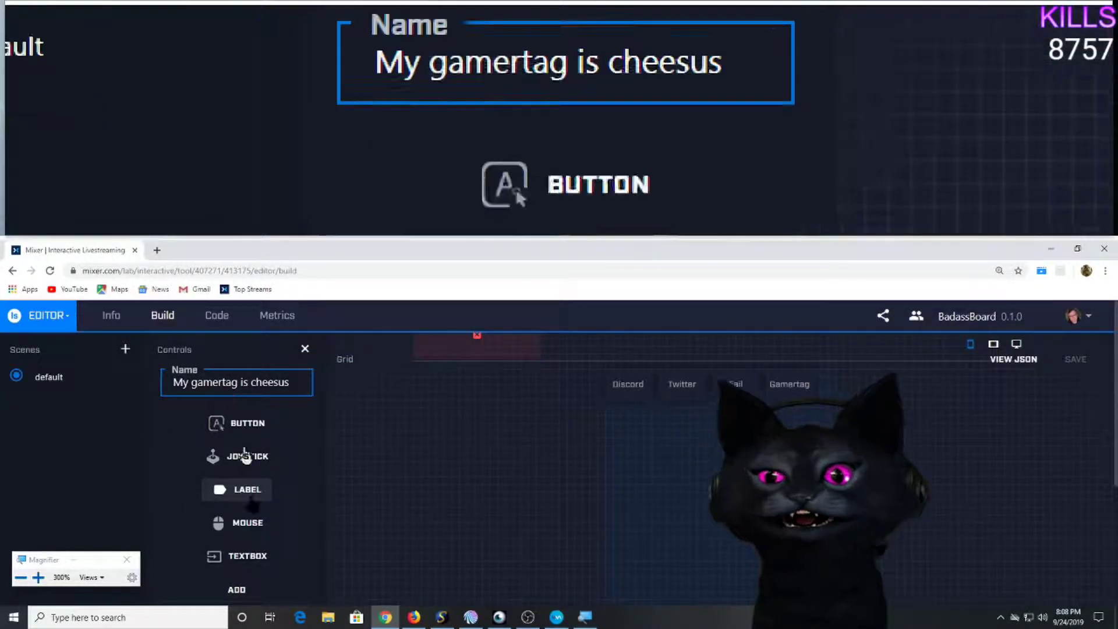
click(237, 590)
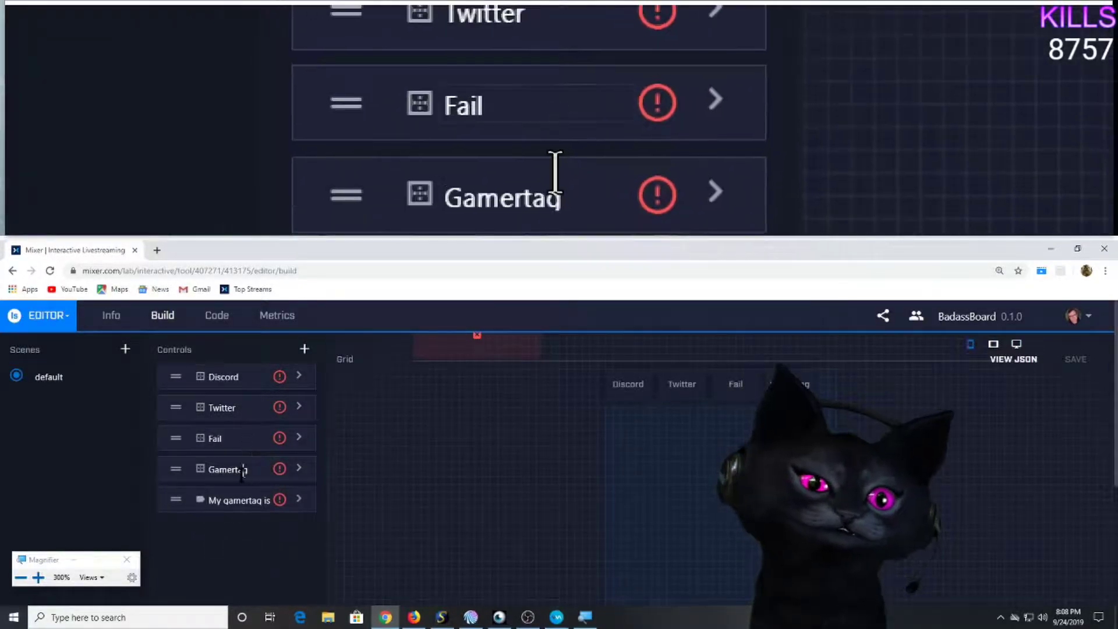
Put the gamertag label on the grid, widened so its full text shows.
drag(238, 514, 846, 418)
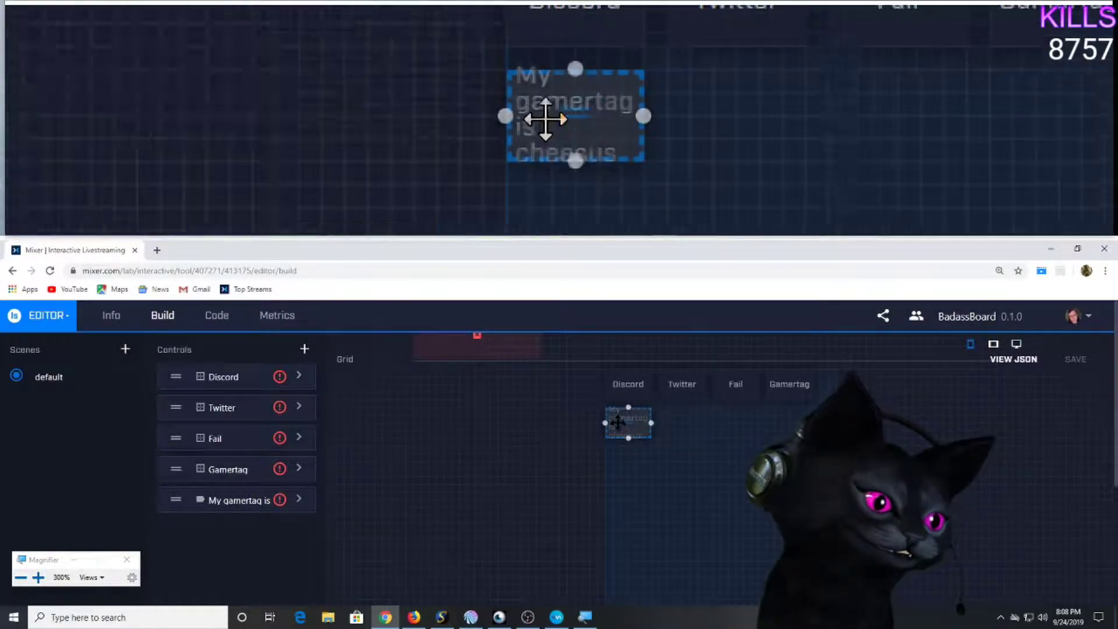
drag(651, 423, 744, 423)
drag(675, 423, 723, 434)
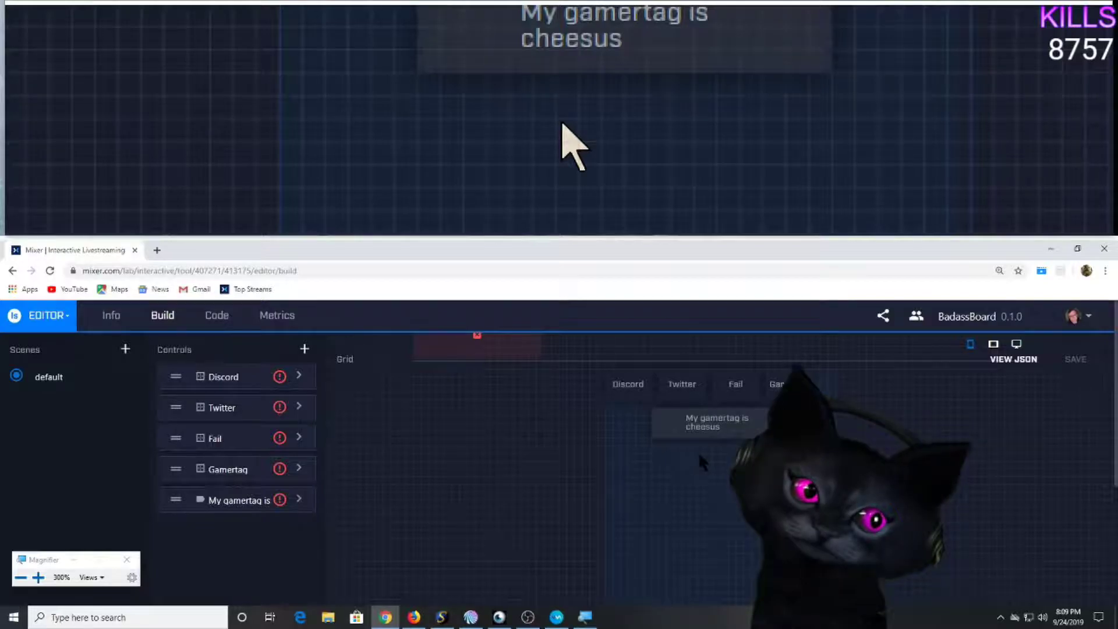
click(718, 423)
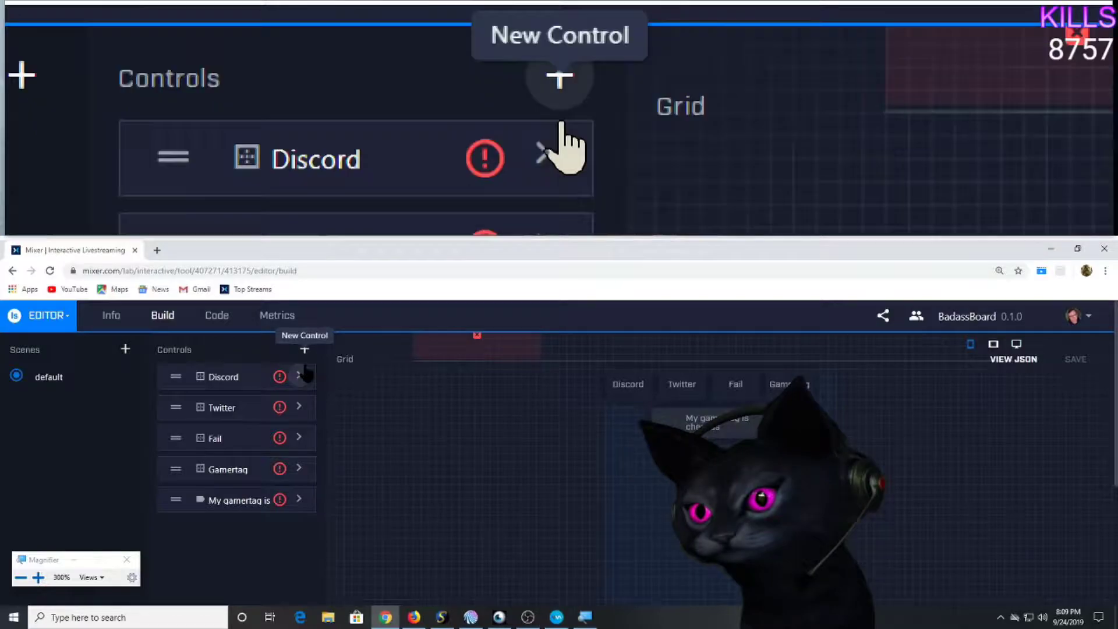
Set the Discord button's text to 'discord'.
click(299, 375)
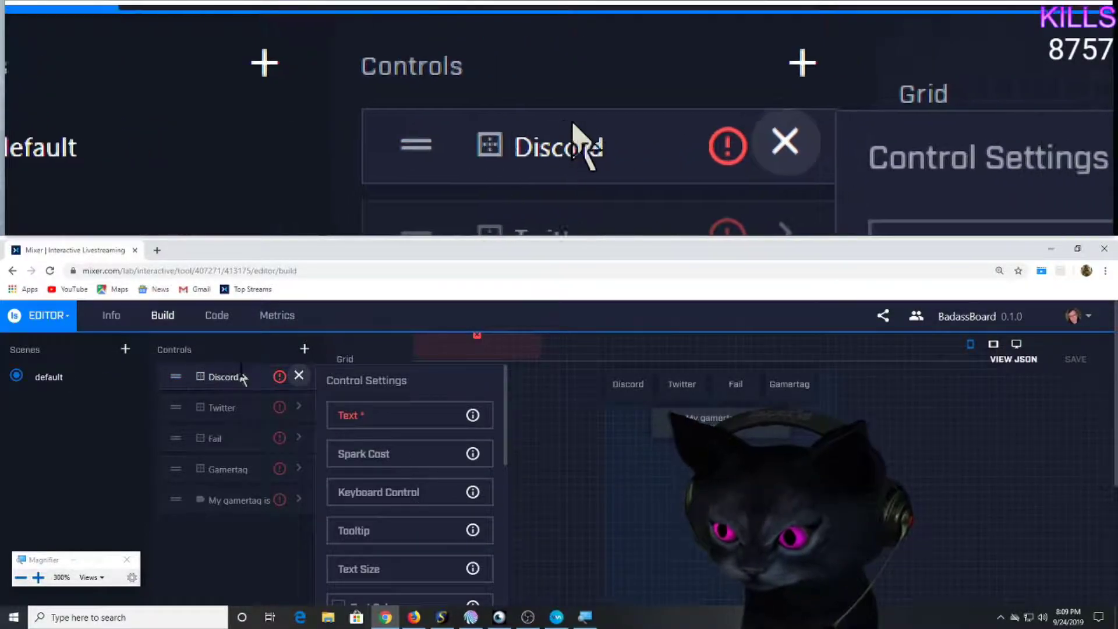
click(363, 415)
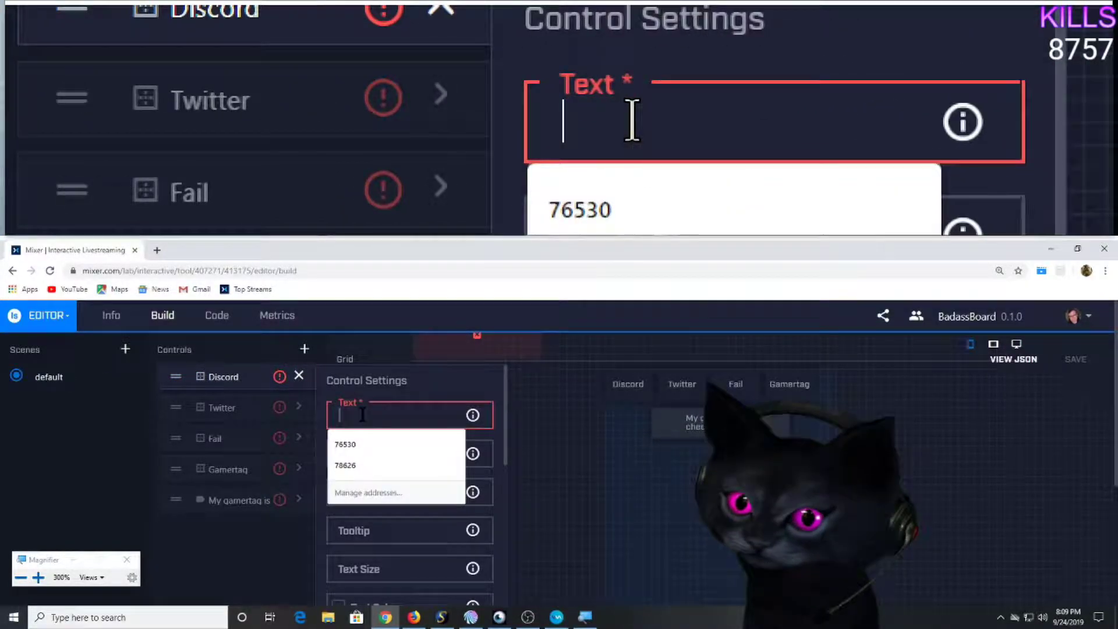
text(discord)
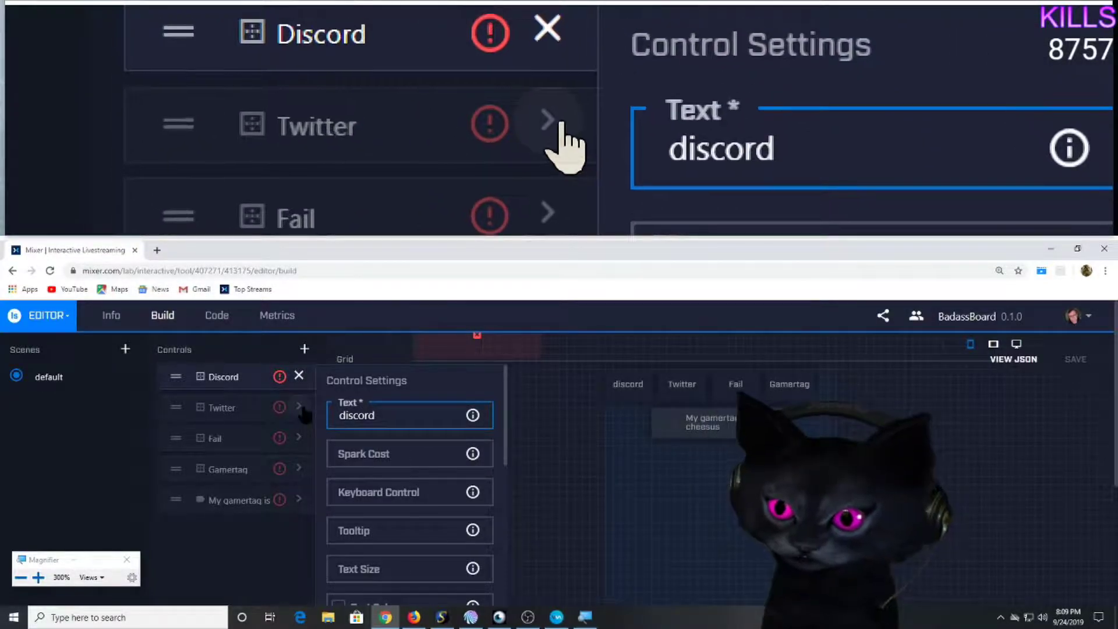
Set the Twitter button's text to 'Twitter'.
click(300, 408)
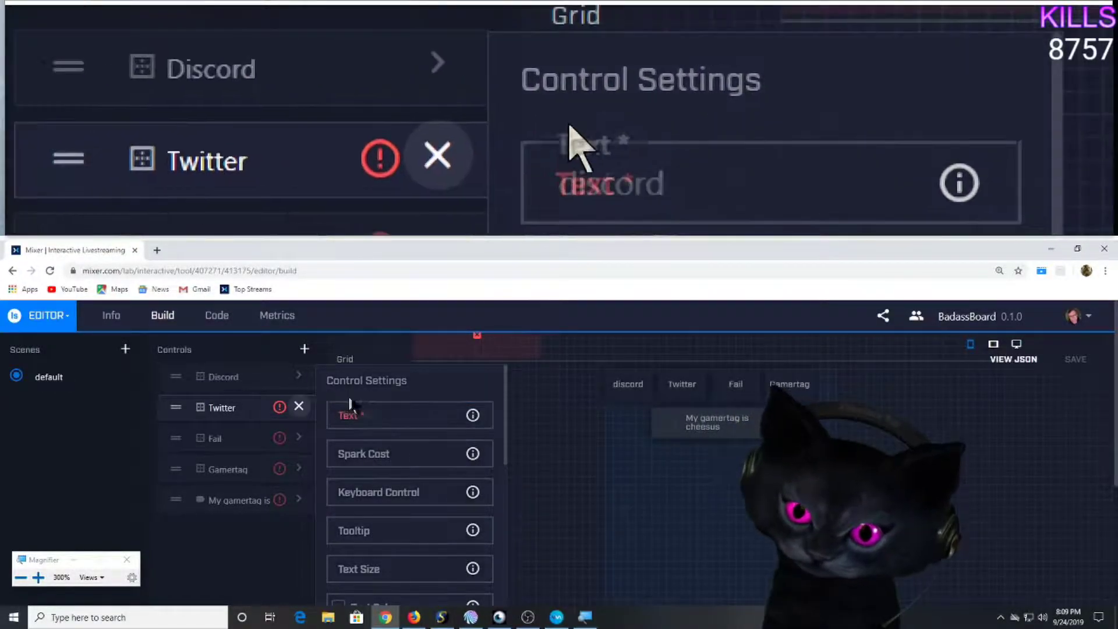
text(twitter)
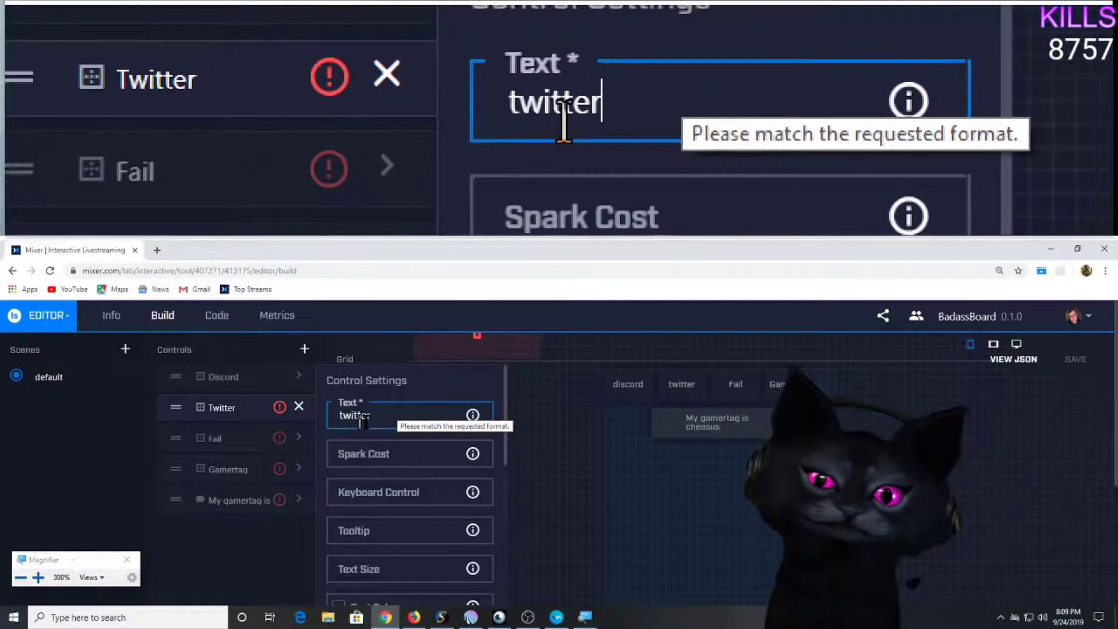
click(129, 398)
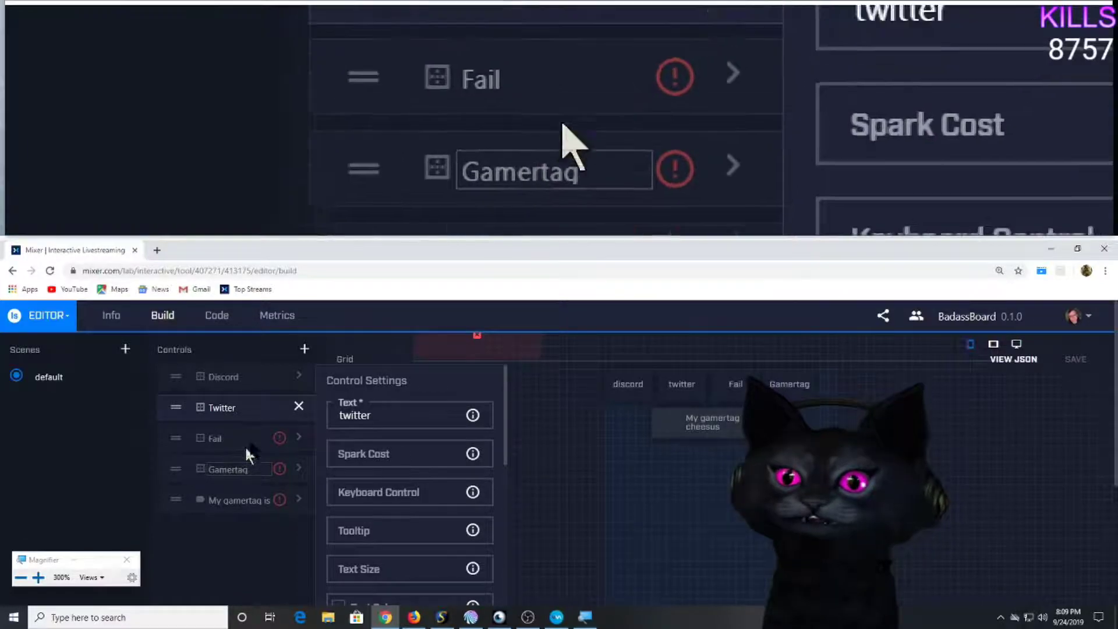
click(383, 416)
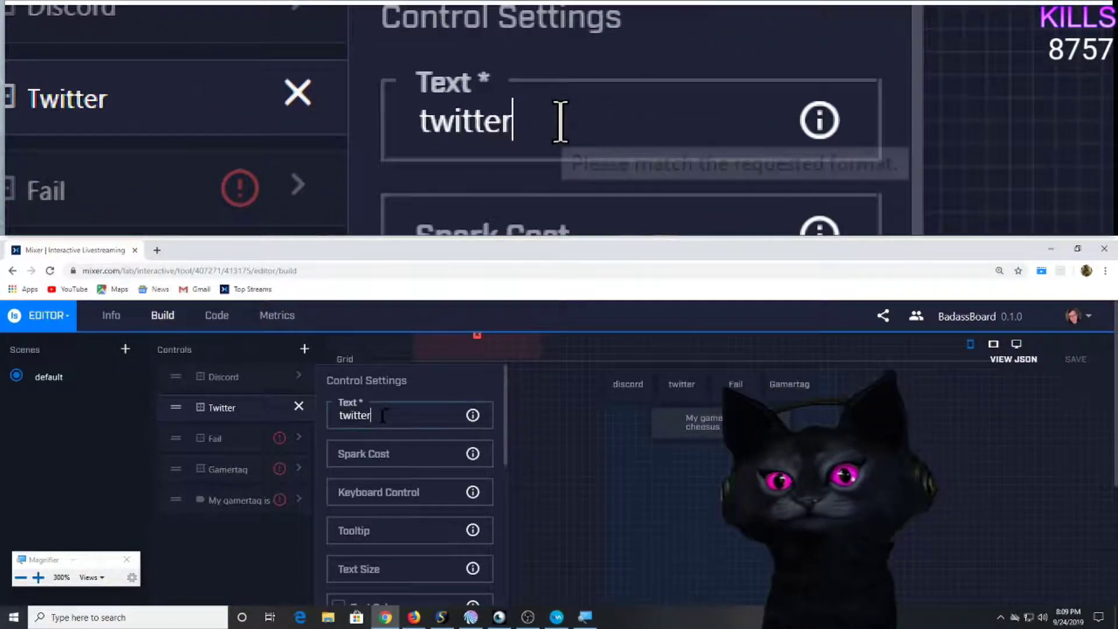
double_click(382, 415)
text(Twitter)
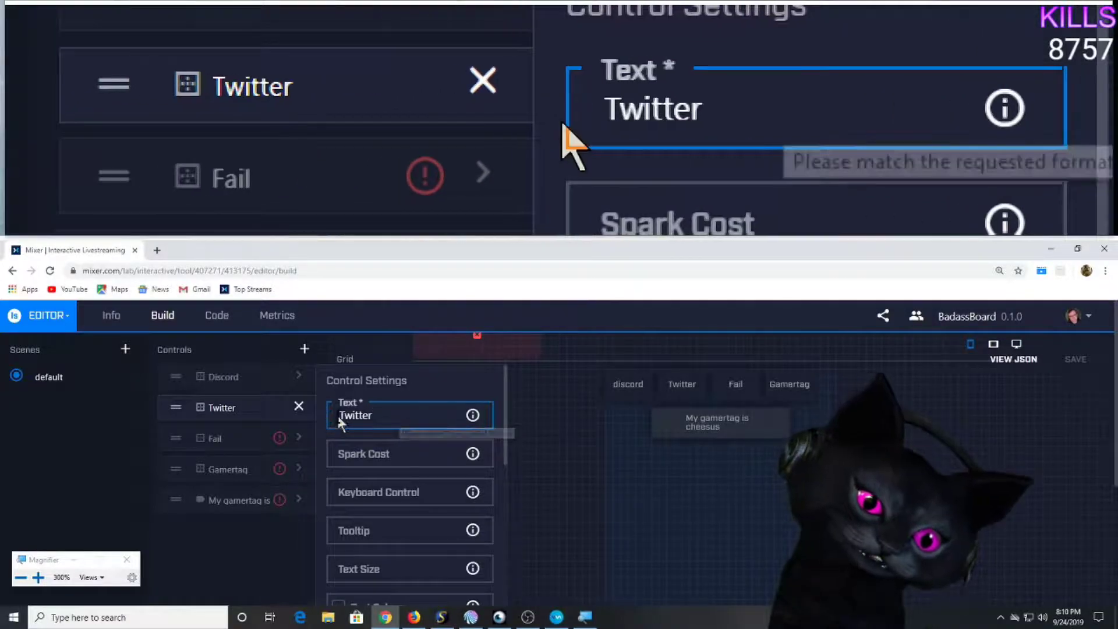
Inspect the Twitter button's Background Image style setting, leaving it empty.
scroll(376, 414, down, 2)
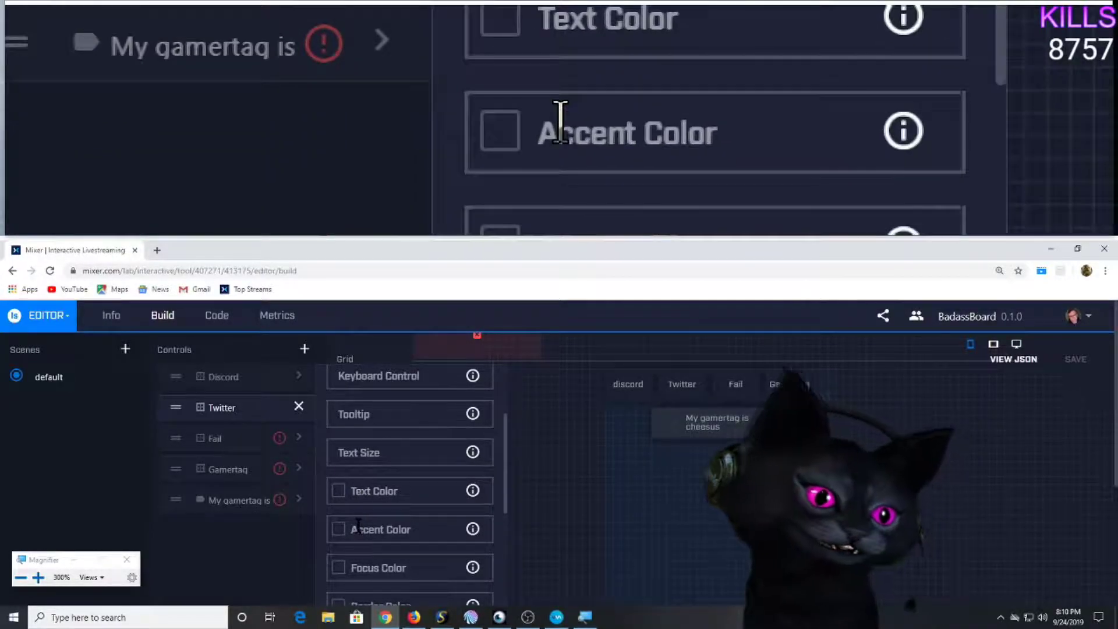
scroll(363, 527, down, 1)
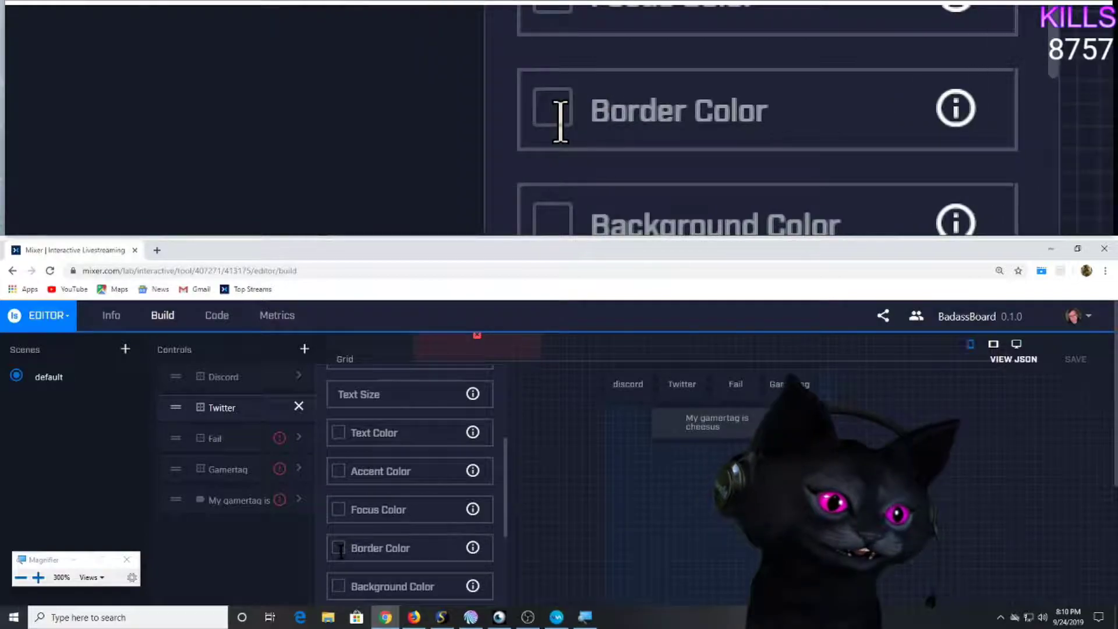
scroll(349, 541, down, 1)
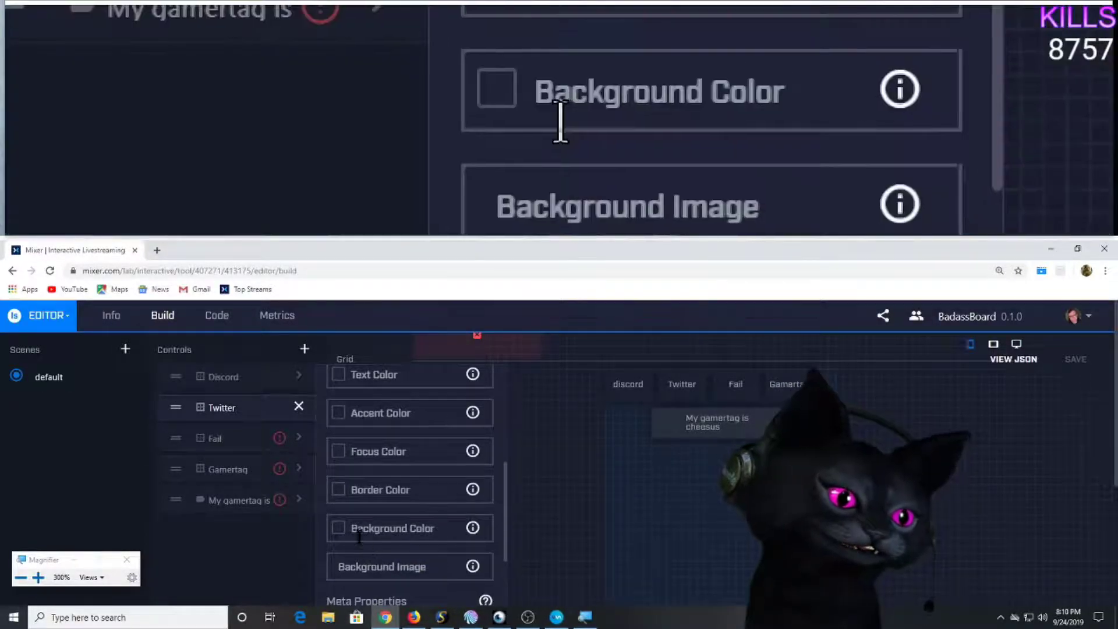
click(420, 571)
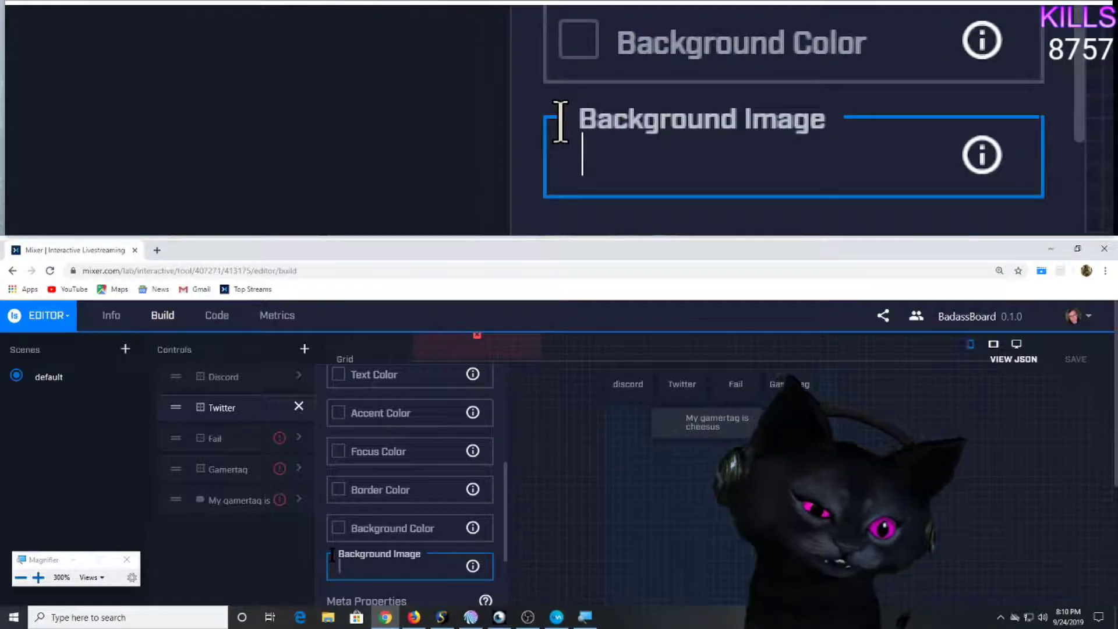
scroll(367, 524, up, 5)
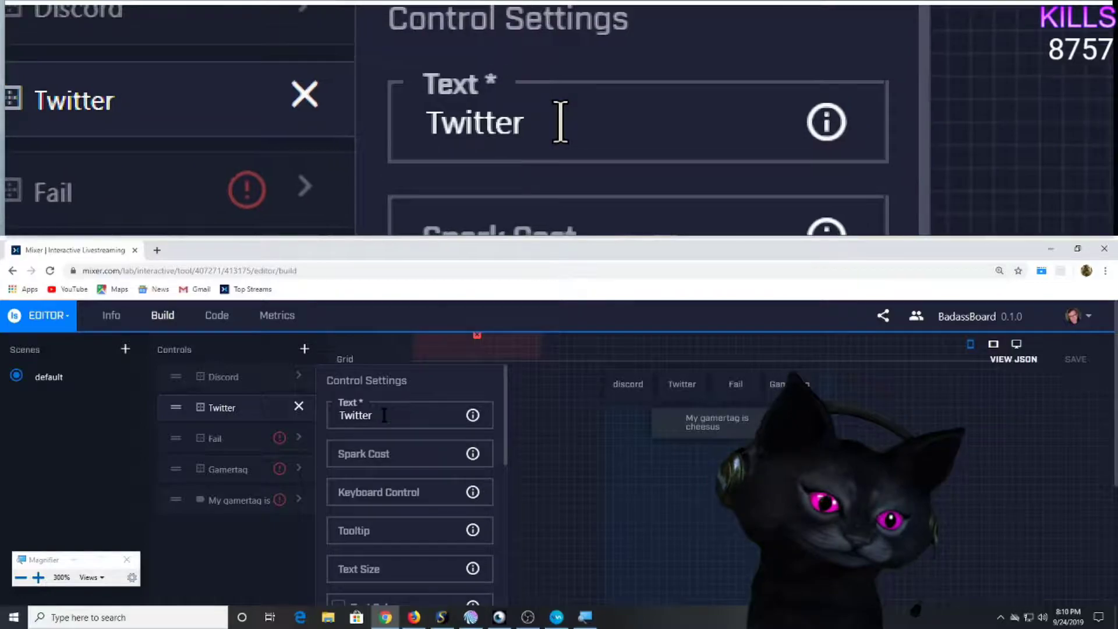
Set the Fail button's text to 'Fail' and the Gamertag button's text to 'GT'.
click(300, 438)
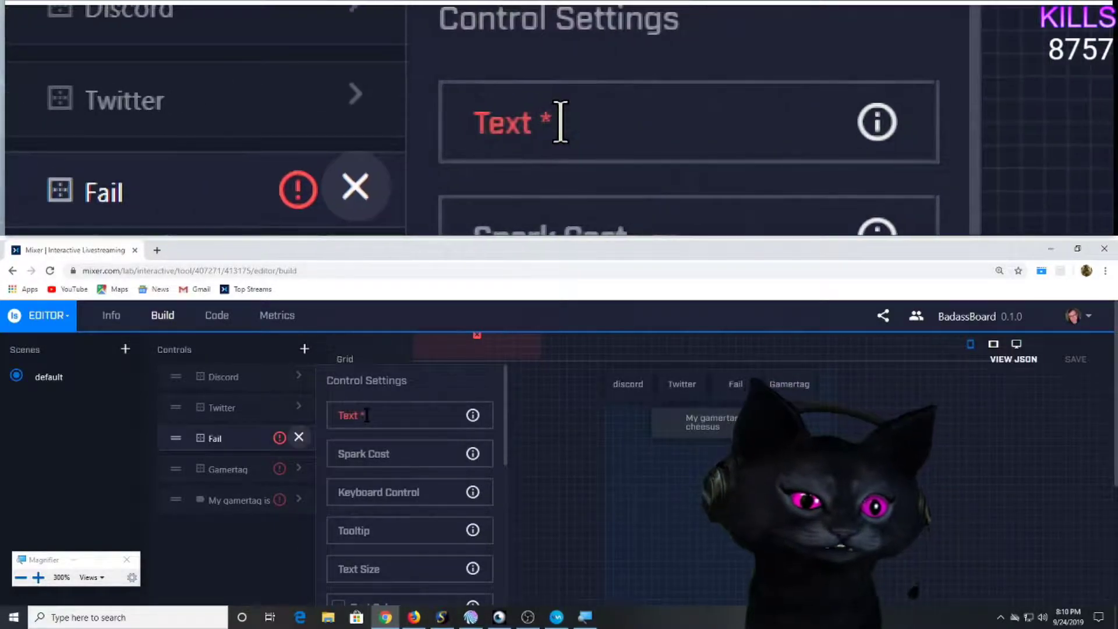
click(367, 415)
text(Fail)
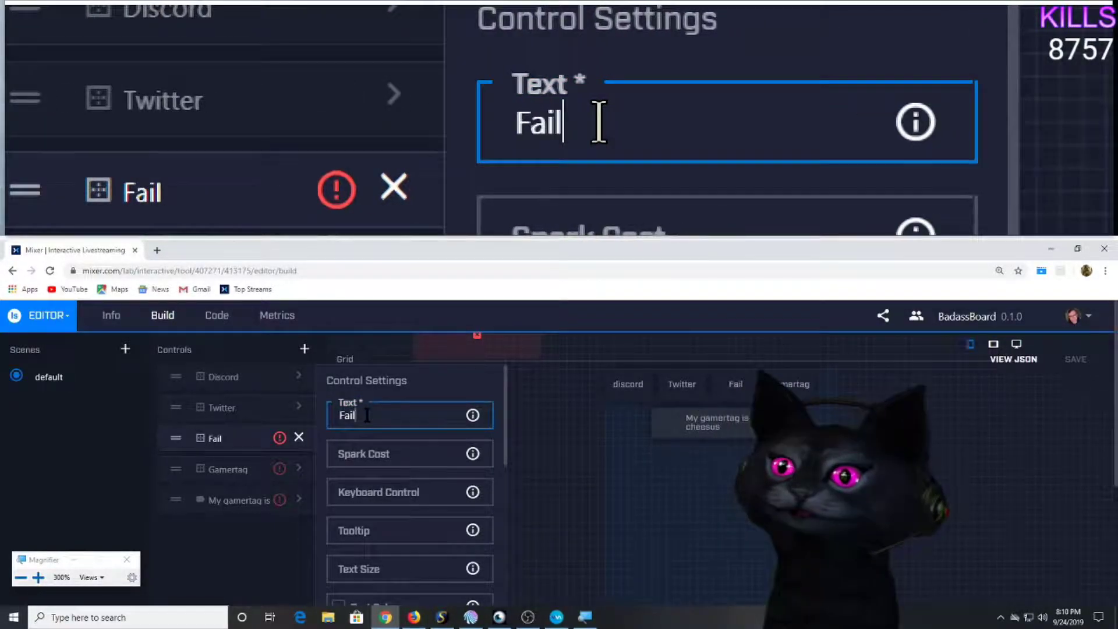
click(299, 468)
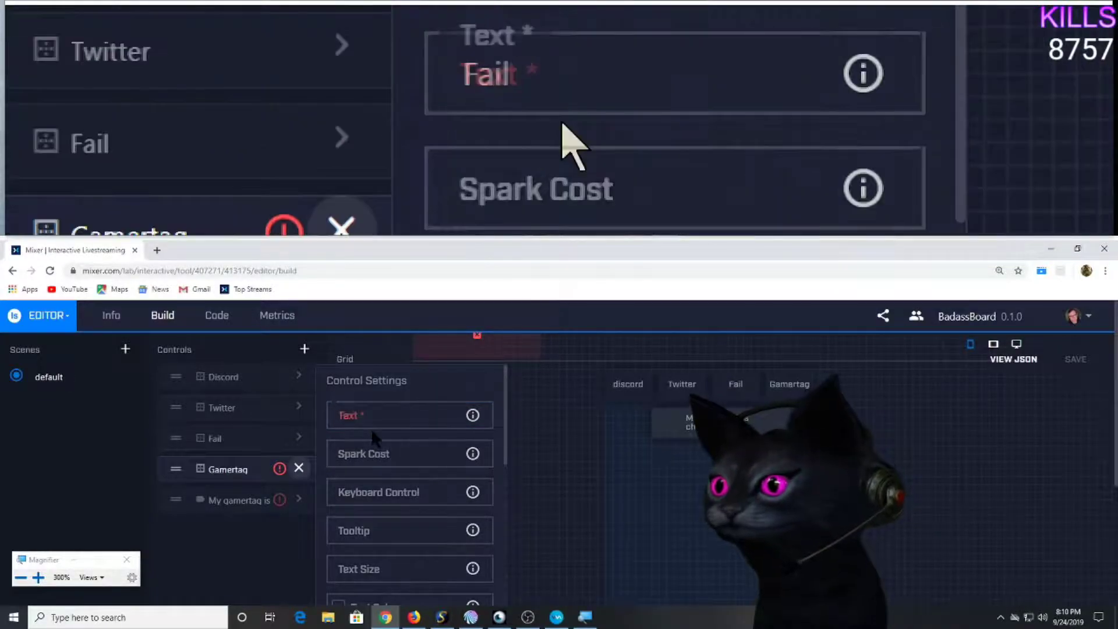
click(372, 423)
text(GT)
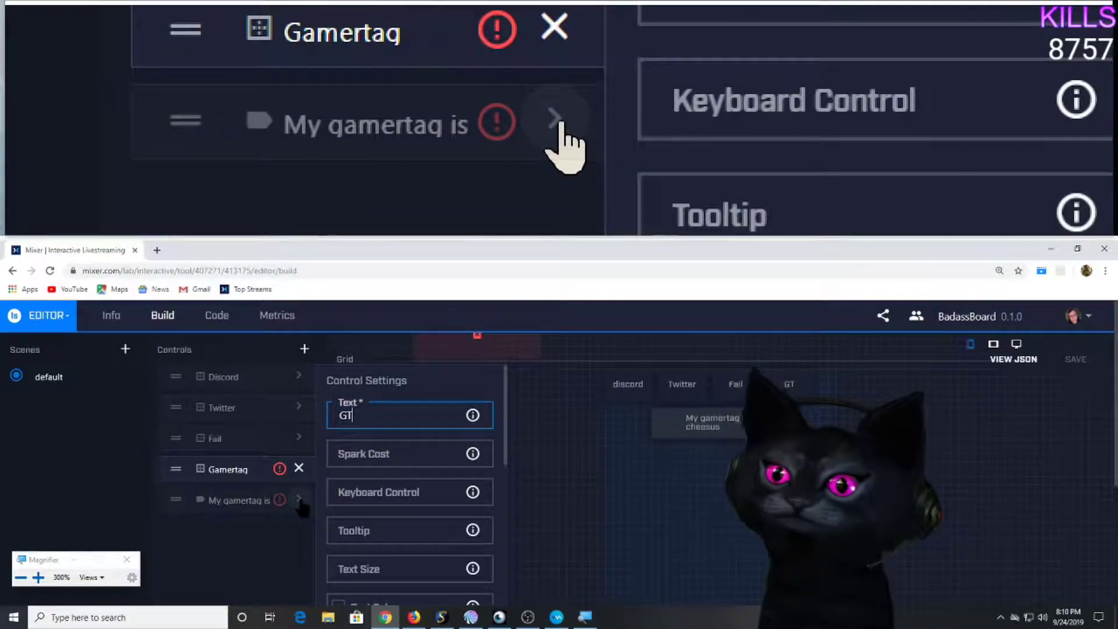
Set the label's text to 'My gamertag is' plus the streamer's gamertag, then switch to the medium tablet grid.
click(298, 499)
click(371, 410)
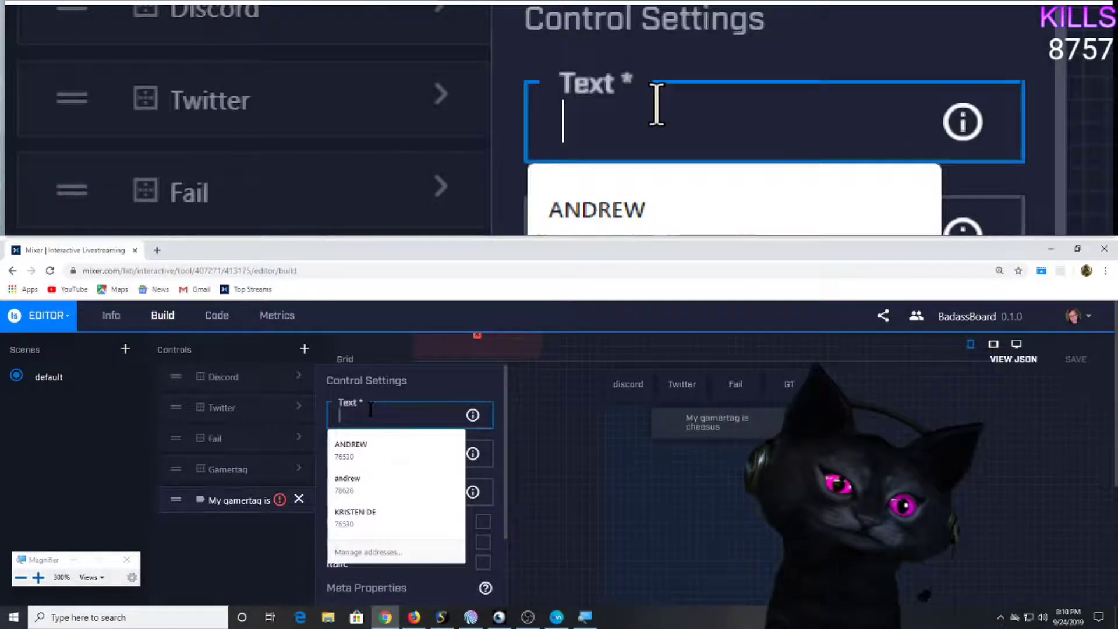
text(My g)
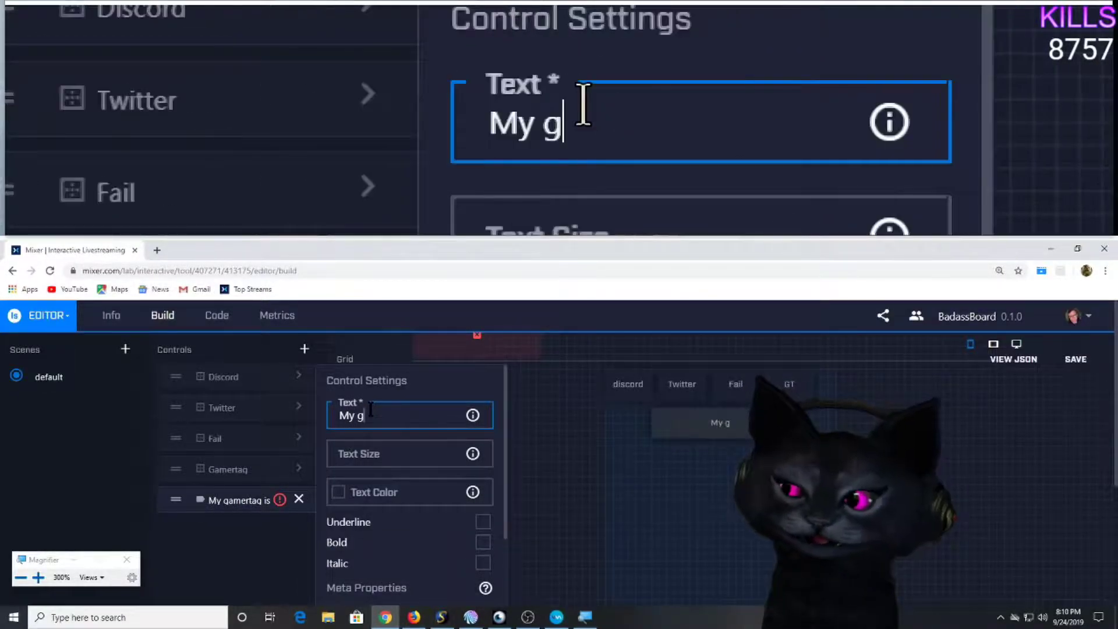
text(amertag is Cheesus)
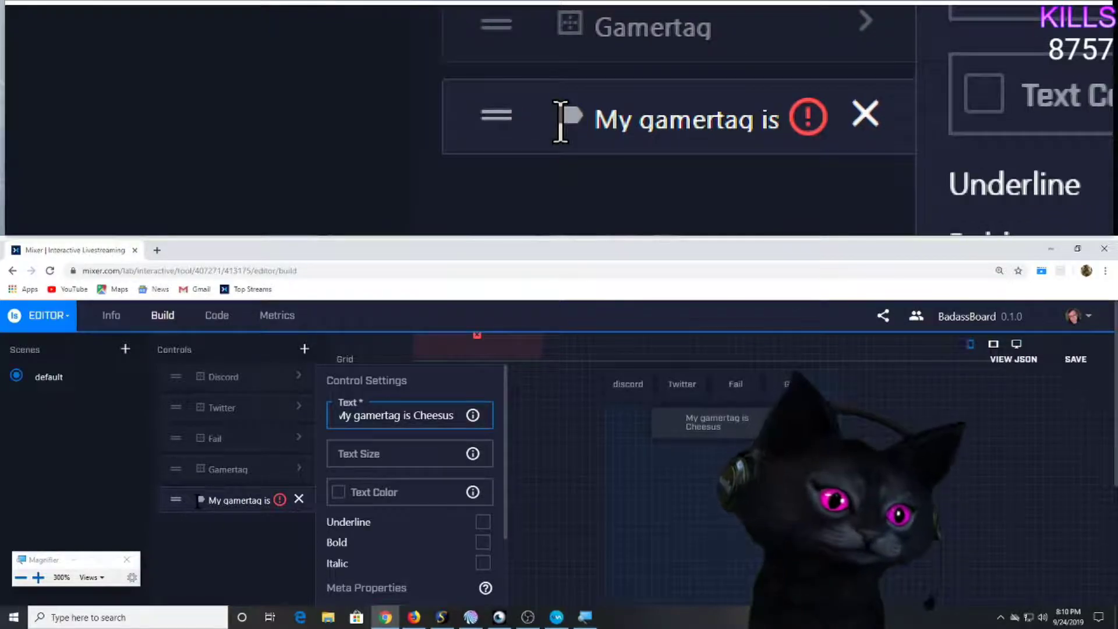
drag(364, 415, 339, 416)
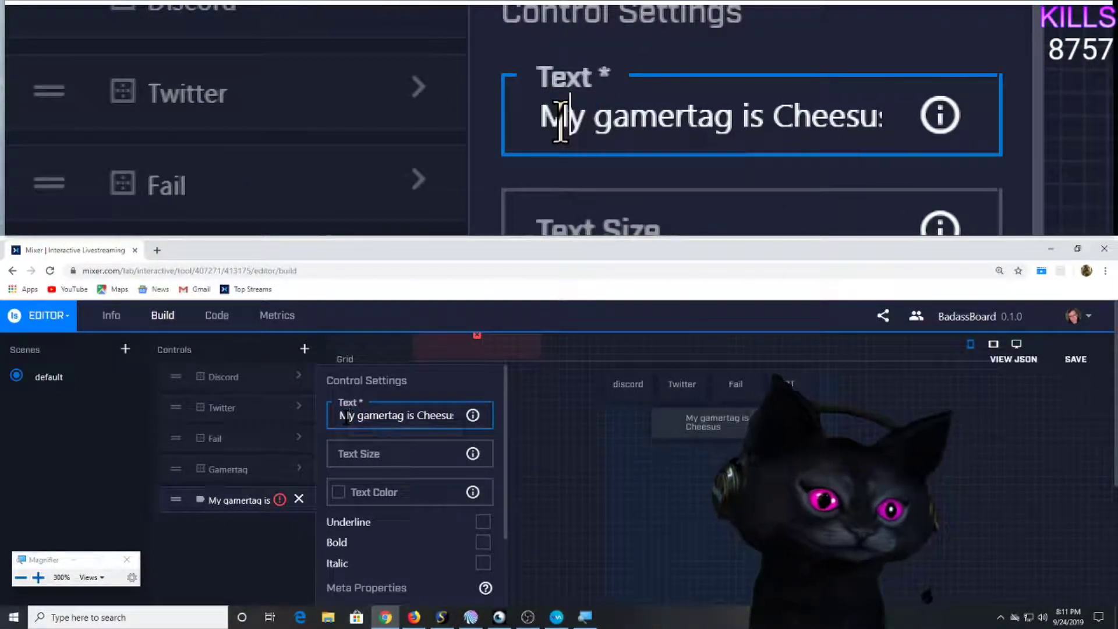
drag(380, 416, 489, 418)
click(546, 418)
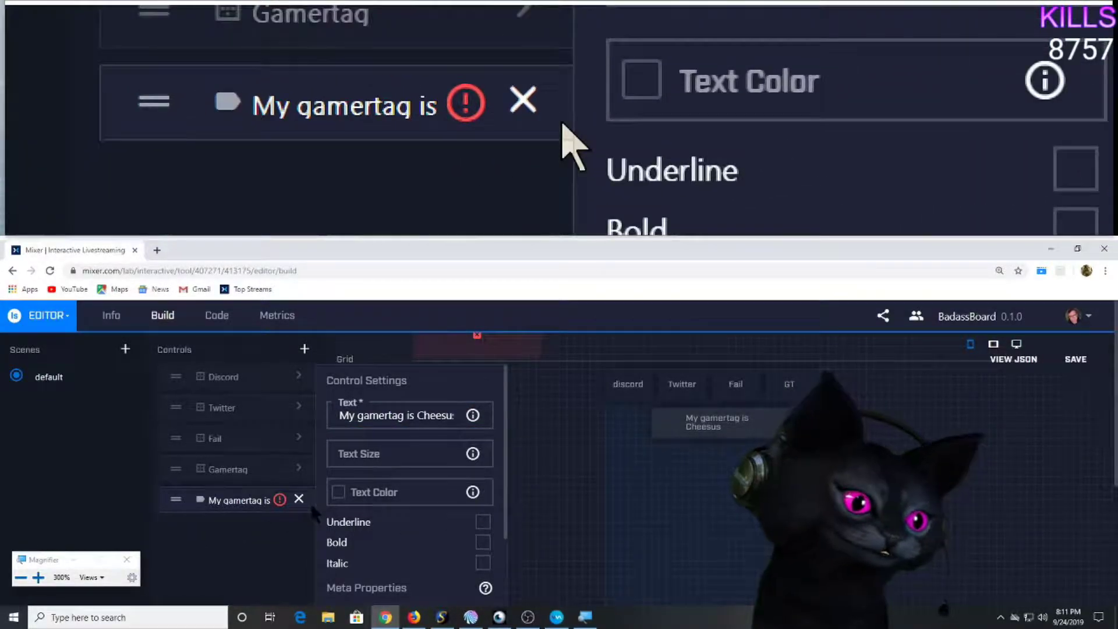
click(301, 501)
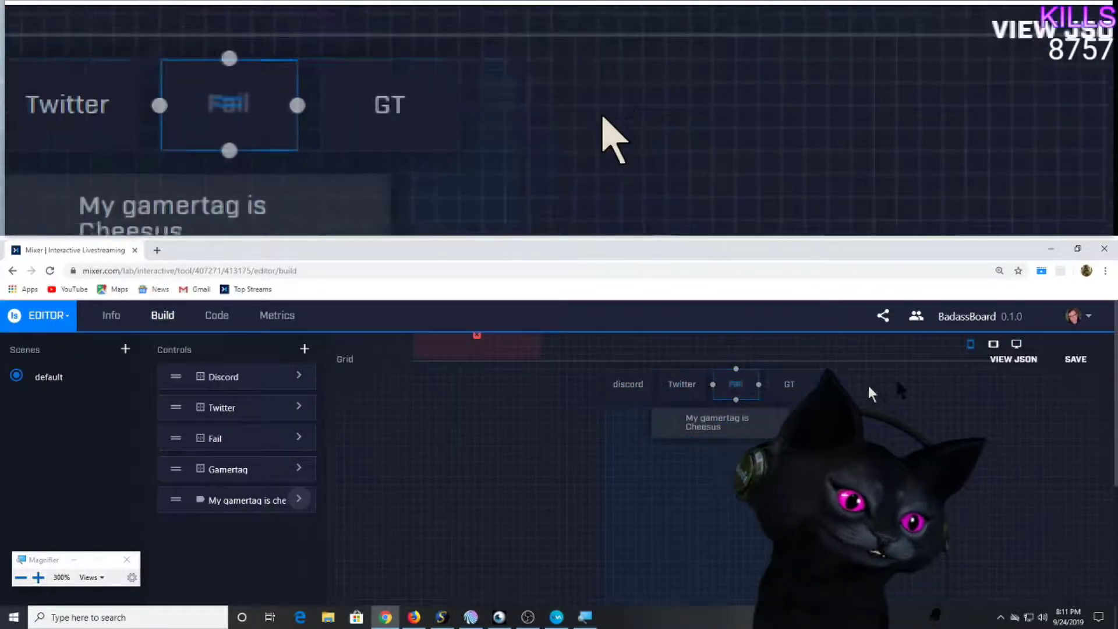
click(994, 345)
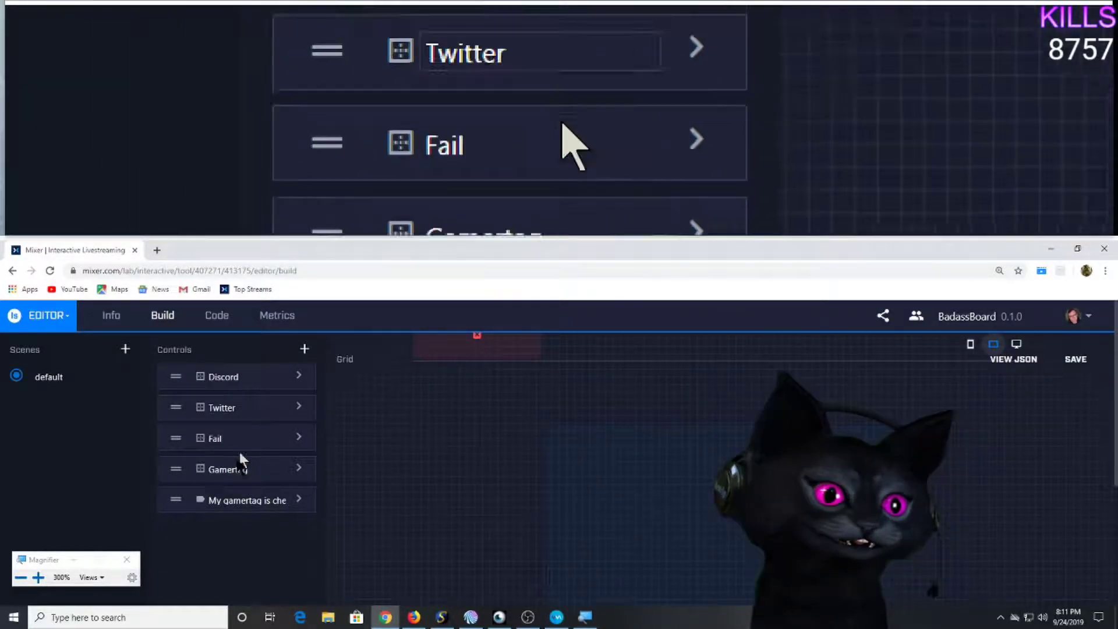
Arrange the gamertag label, Discord and Twitter on the tablet grid, with Gamertag beside Fail.
drag(176, 504, 577, 464)
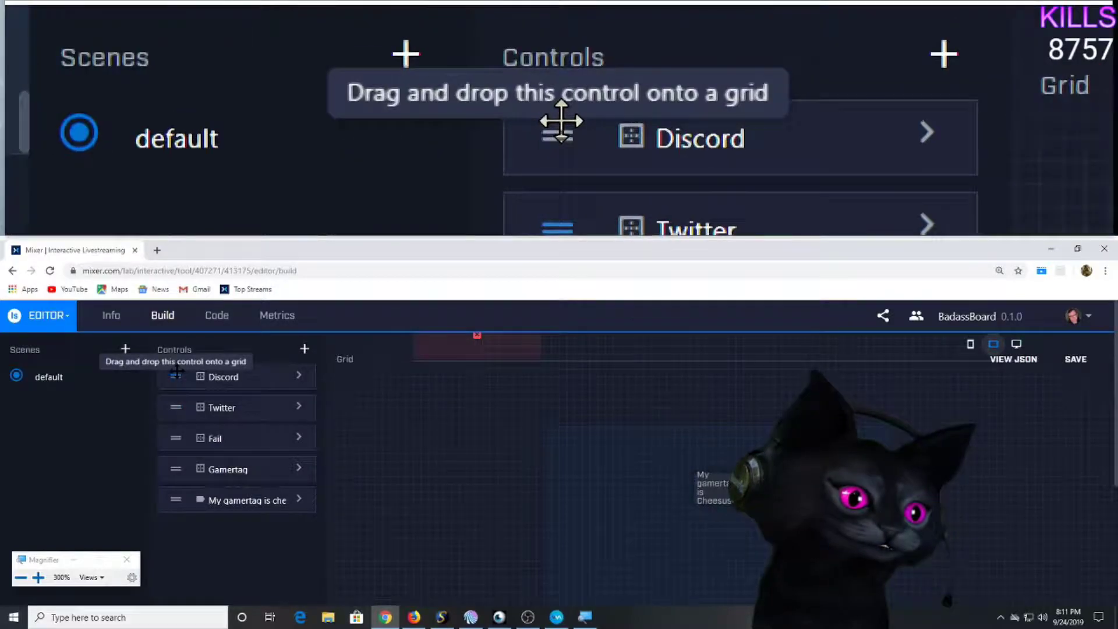
drag(616, 439, 587, 453)
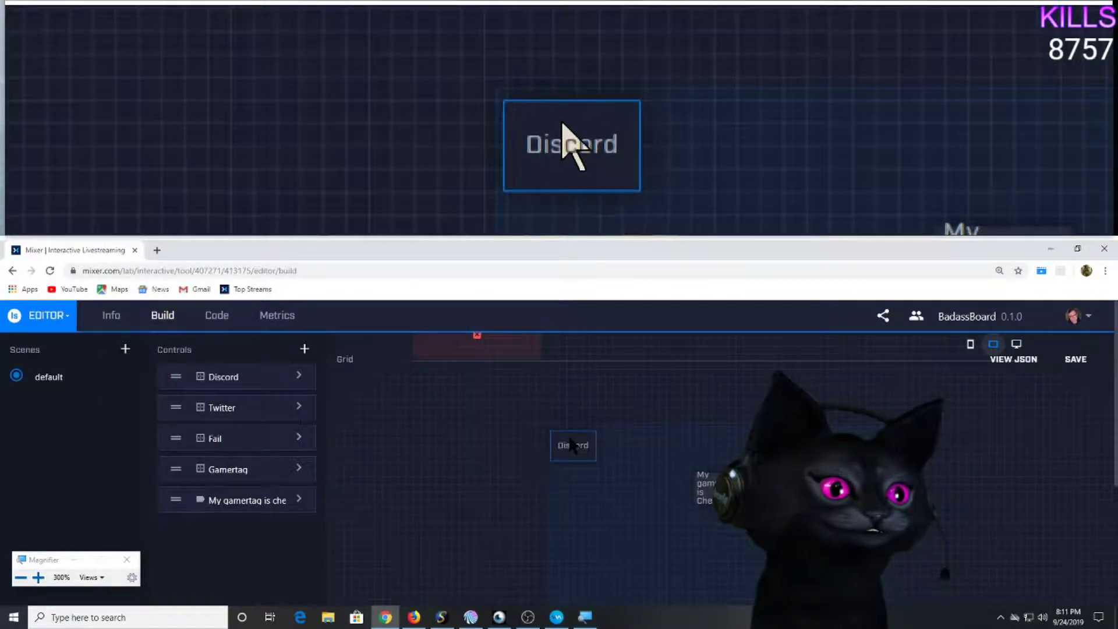
drag(176, 408, 639, 448)
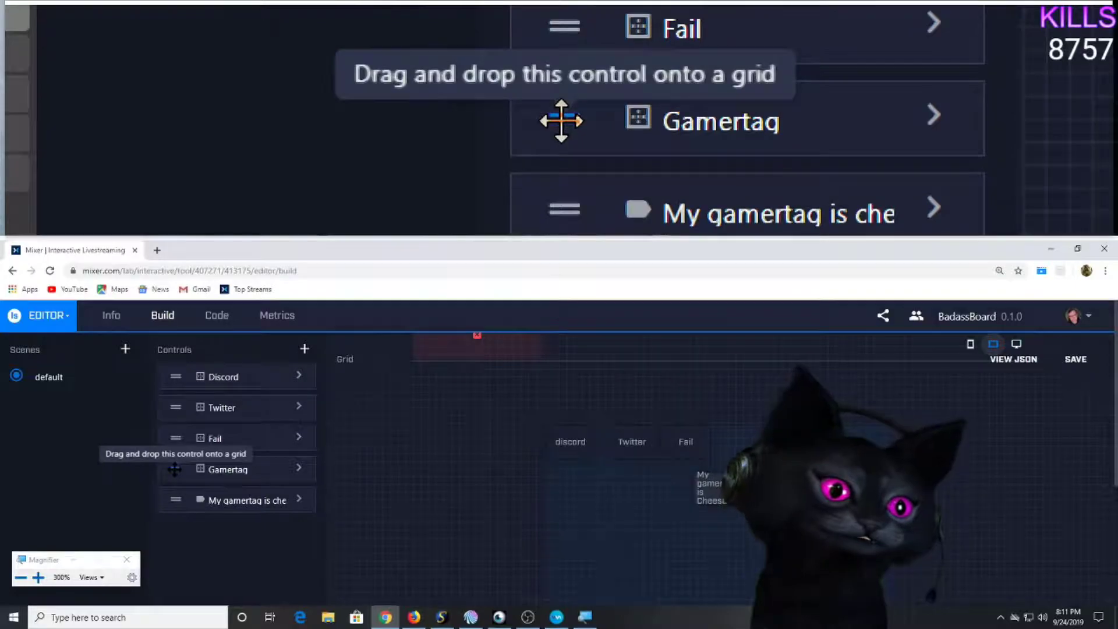
drag(166, 461, 746, 463)
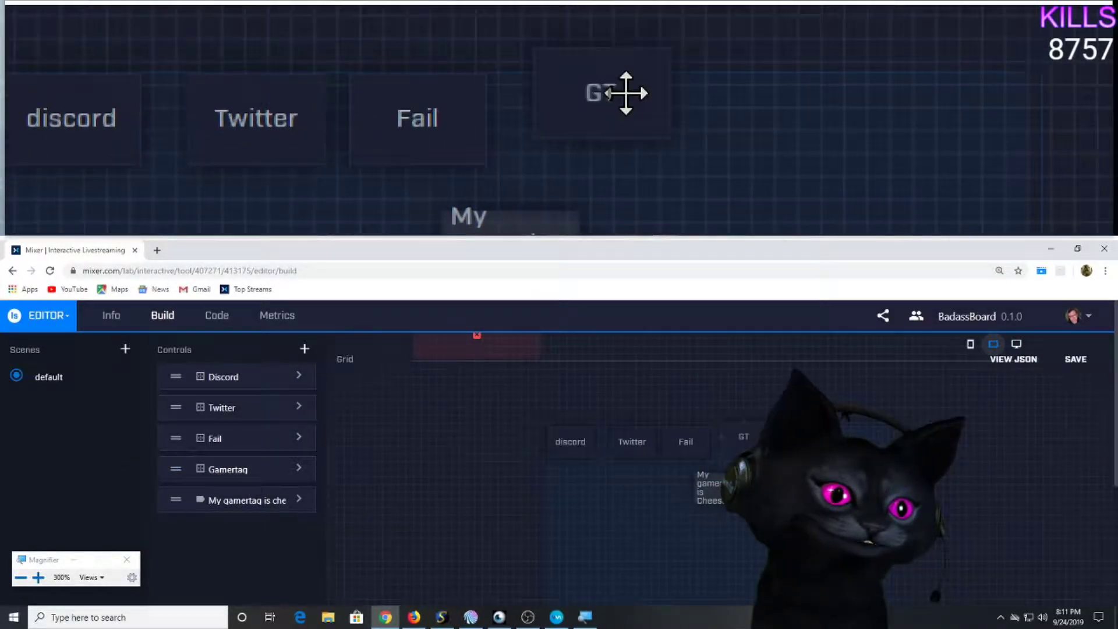
In the desktop layout, place the gamertag label after GT and widen it to show its text.
click(1015, 345)
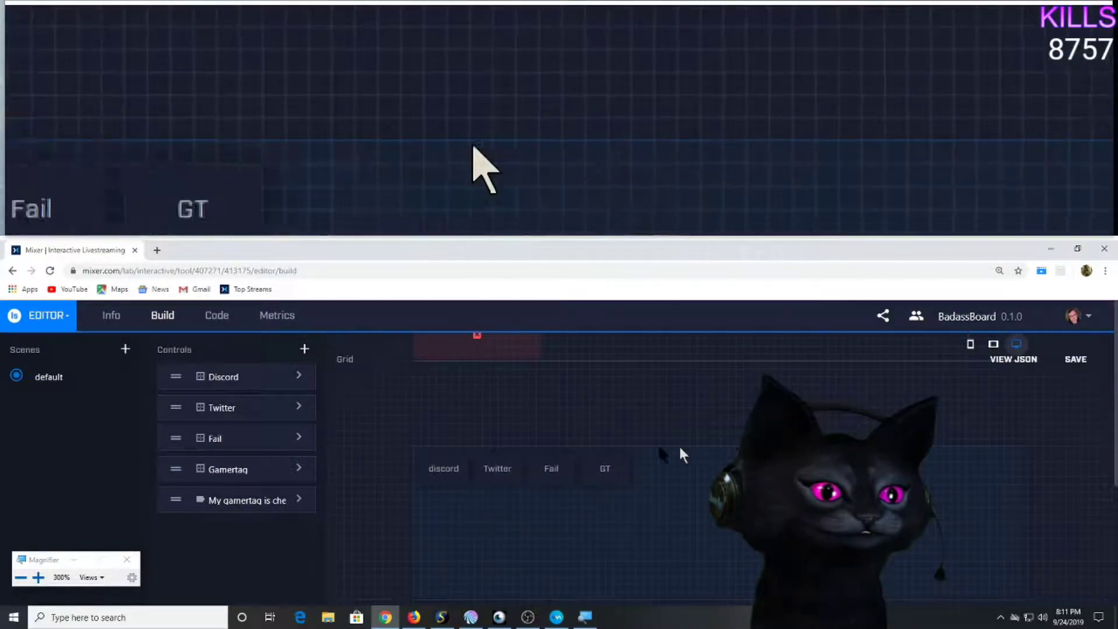
drag(178, 500, 728, 489)
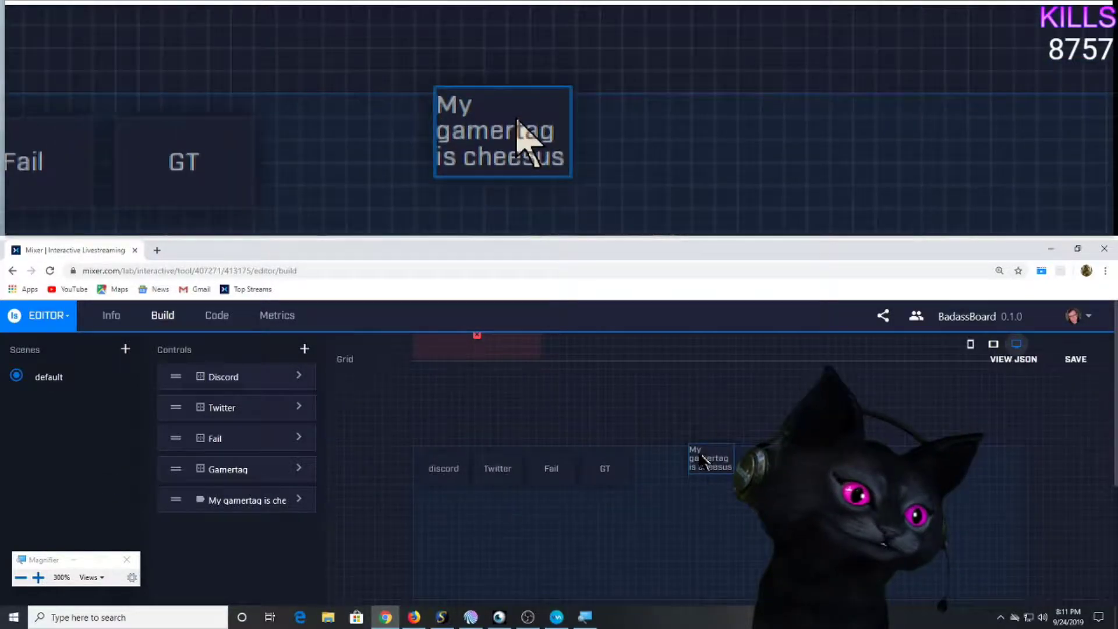
drag(663, 466, 690, 473)
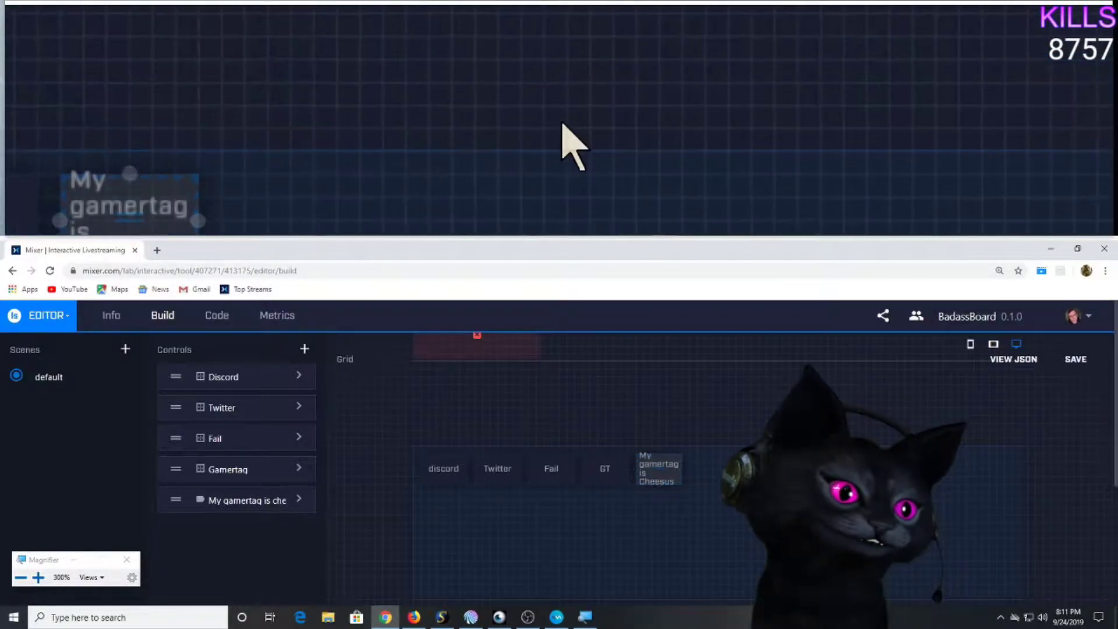
scroll(807, 450, down, 1)
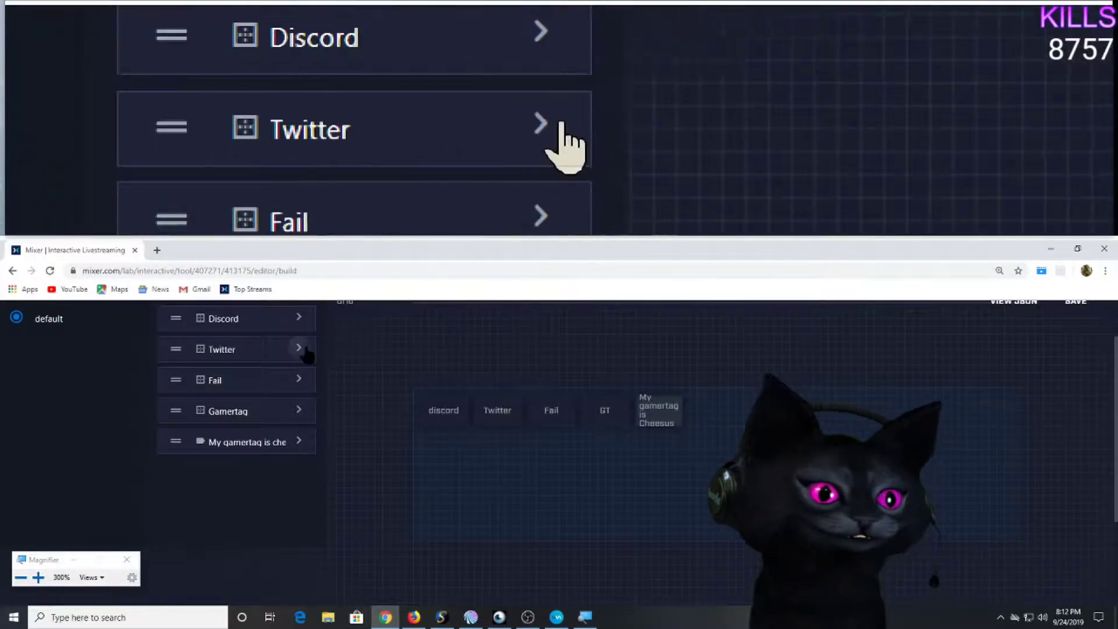
drag(445, 411, 687, 416)
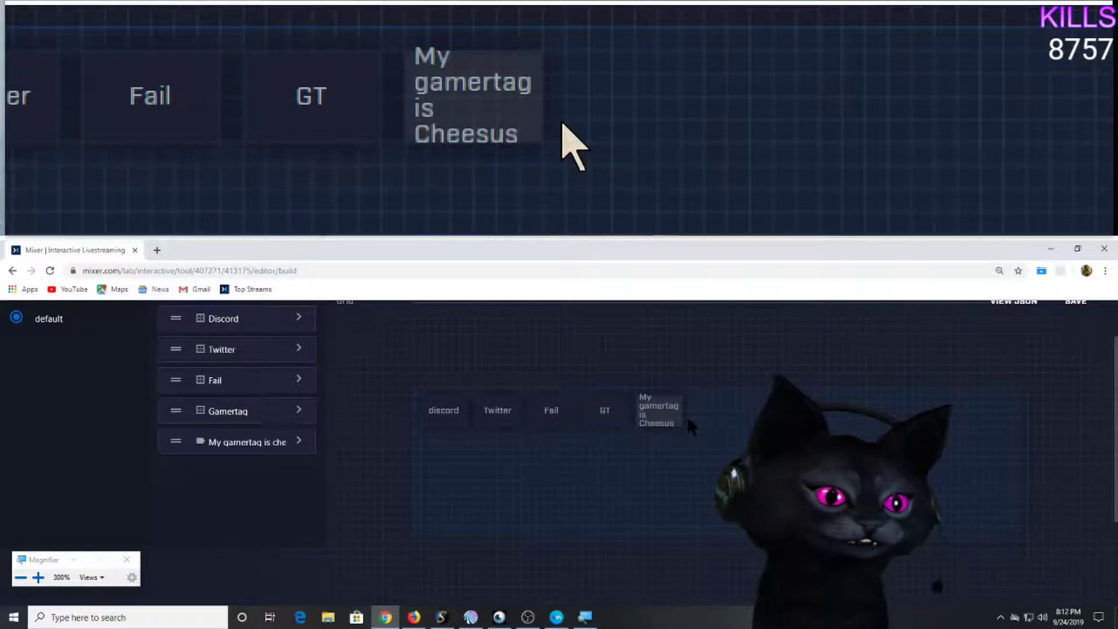
click(682, 417)
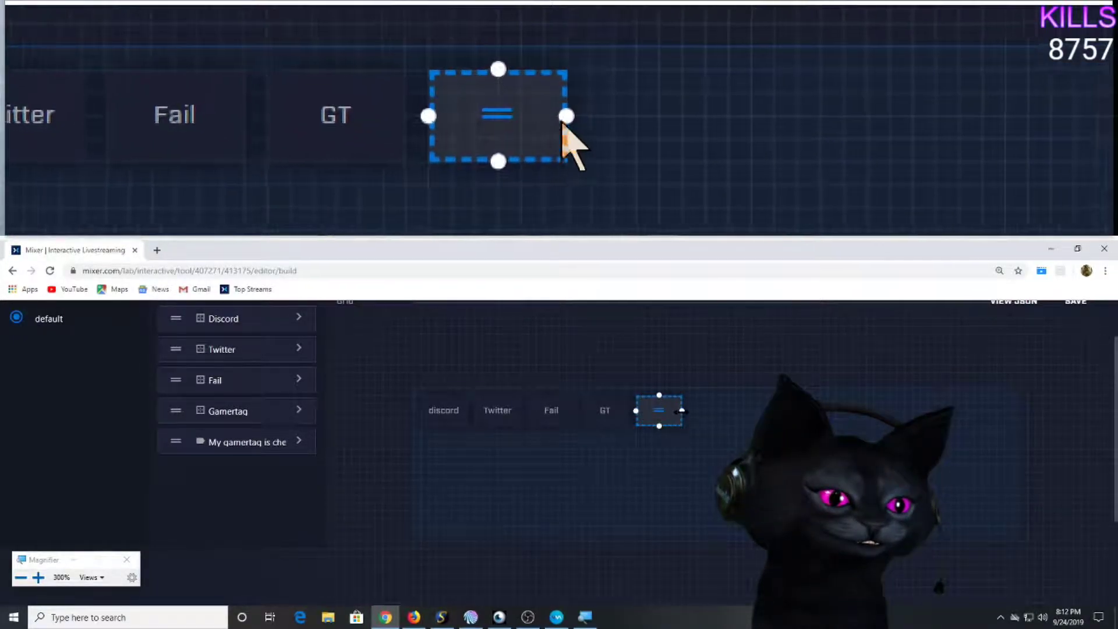
drag(682, 411, 753, 409)
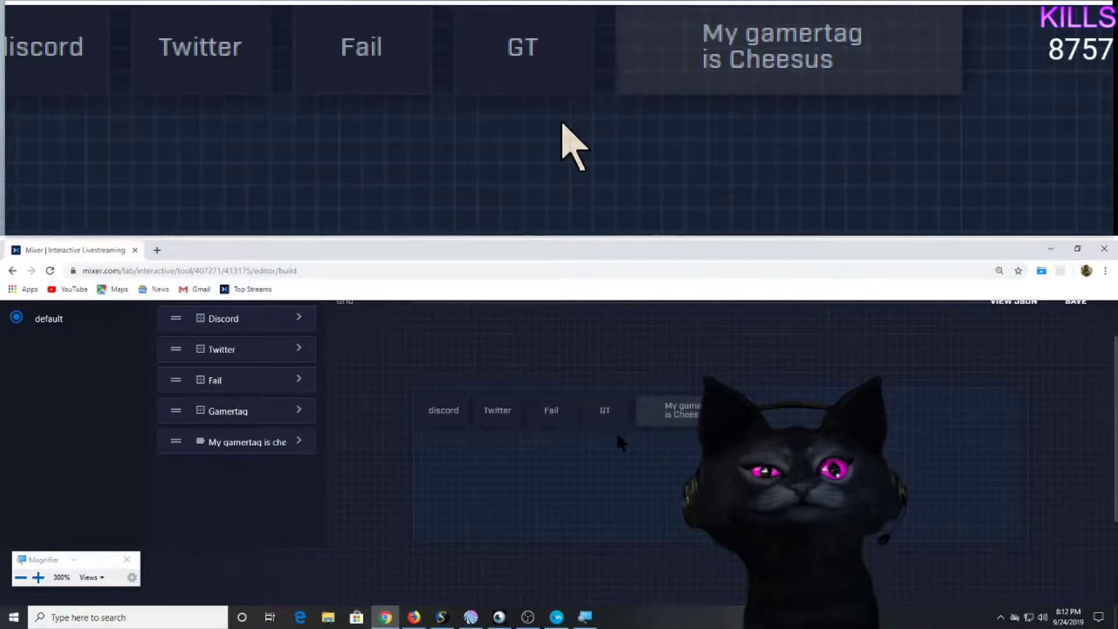
scroll(589, 434, up, 1)
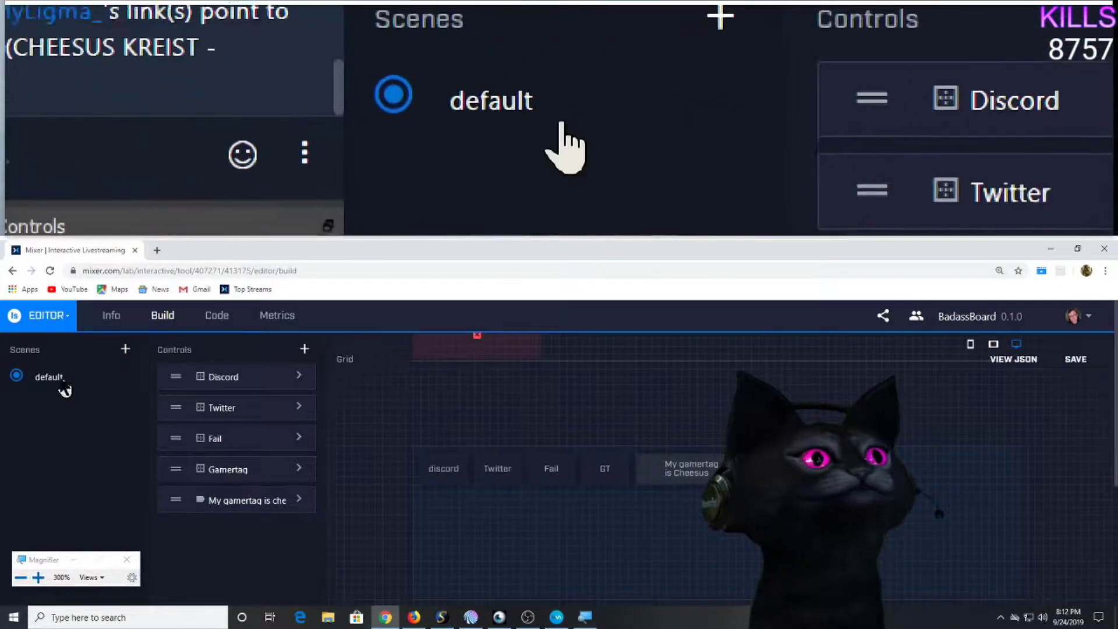
Save BadassBoard with its discord, Twitter, Fail, GT and gamertag controls.
click(1090, 360)
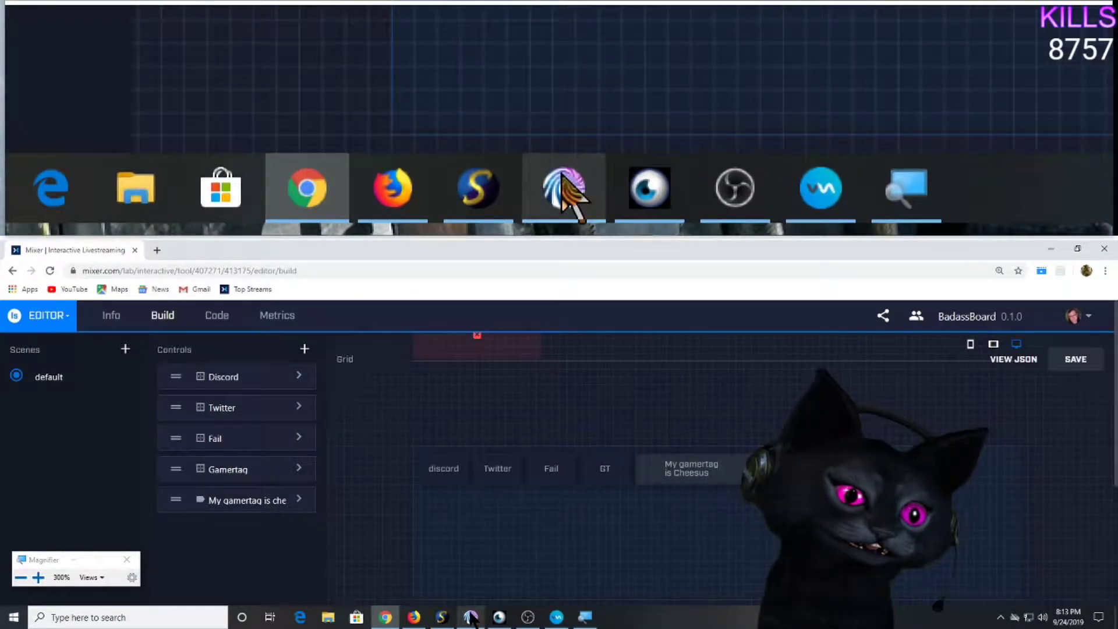
mouse_move(472, 617)
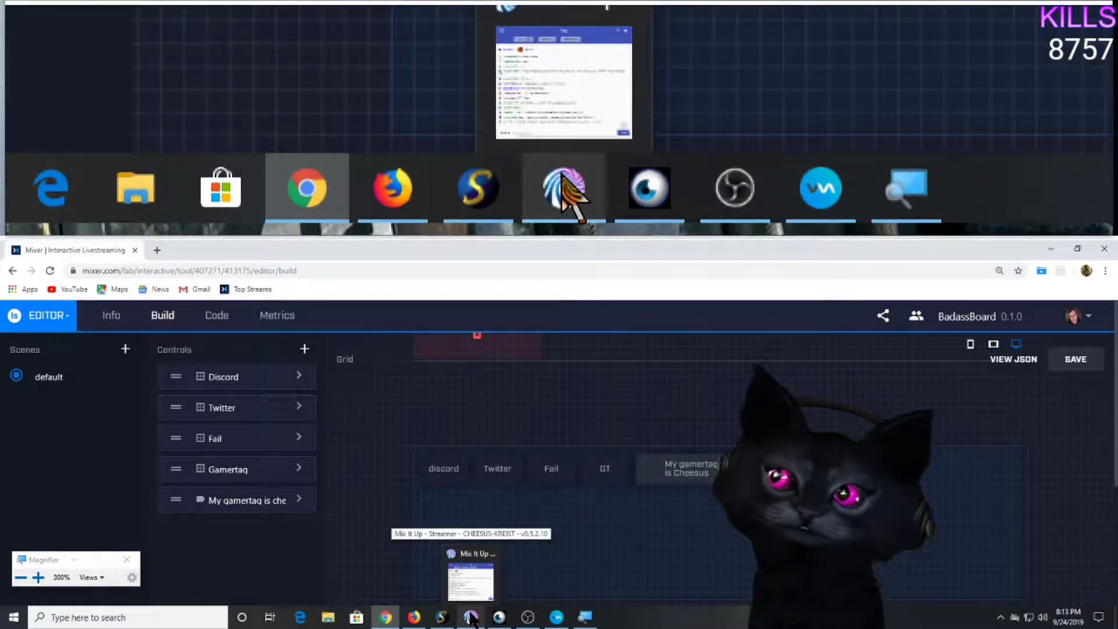
Bring Mix It Up forward, resize it, and maximize it to full screen.
click(471, 618)
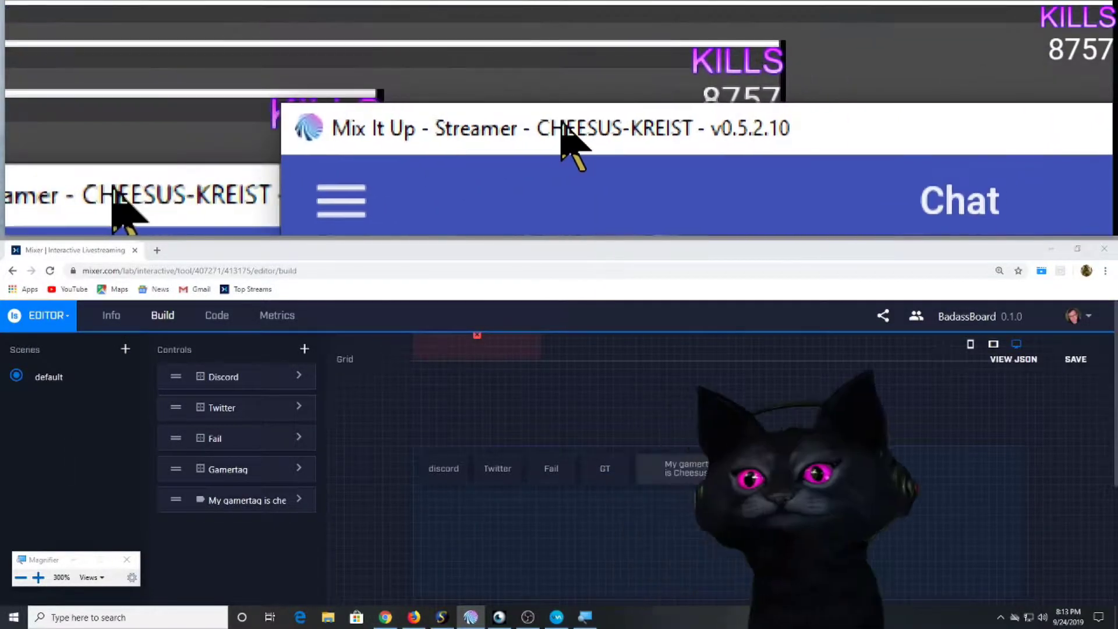
drag(443, 146, 744, 273)
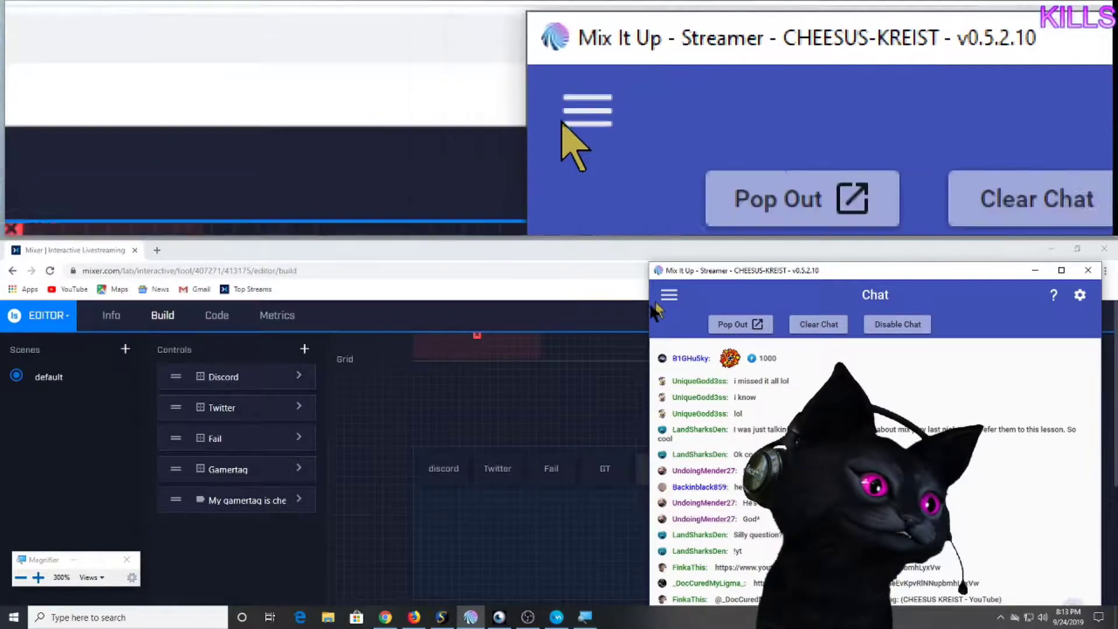
drag(650, 303, 489, 305)
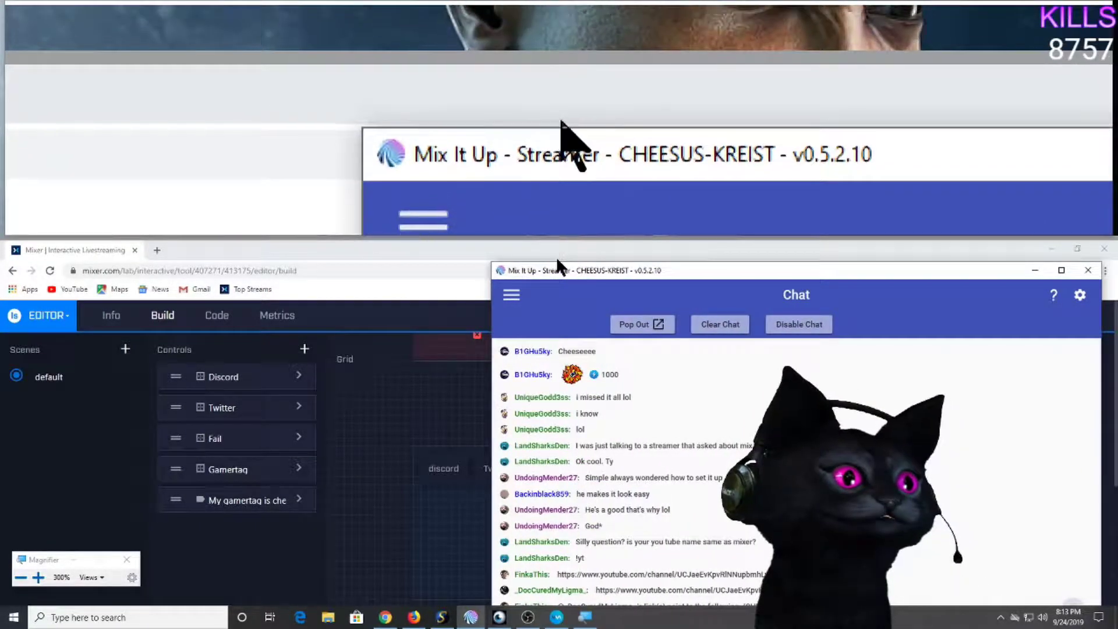
drag(560, 263, 177, 278)
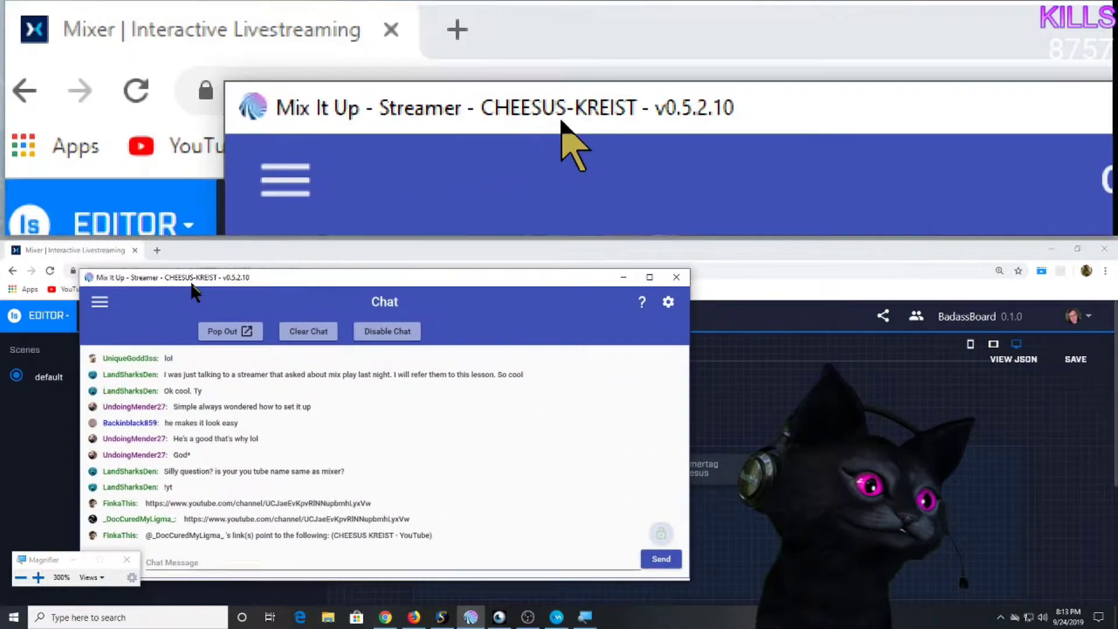
click(649, 278)
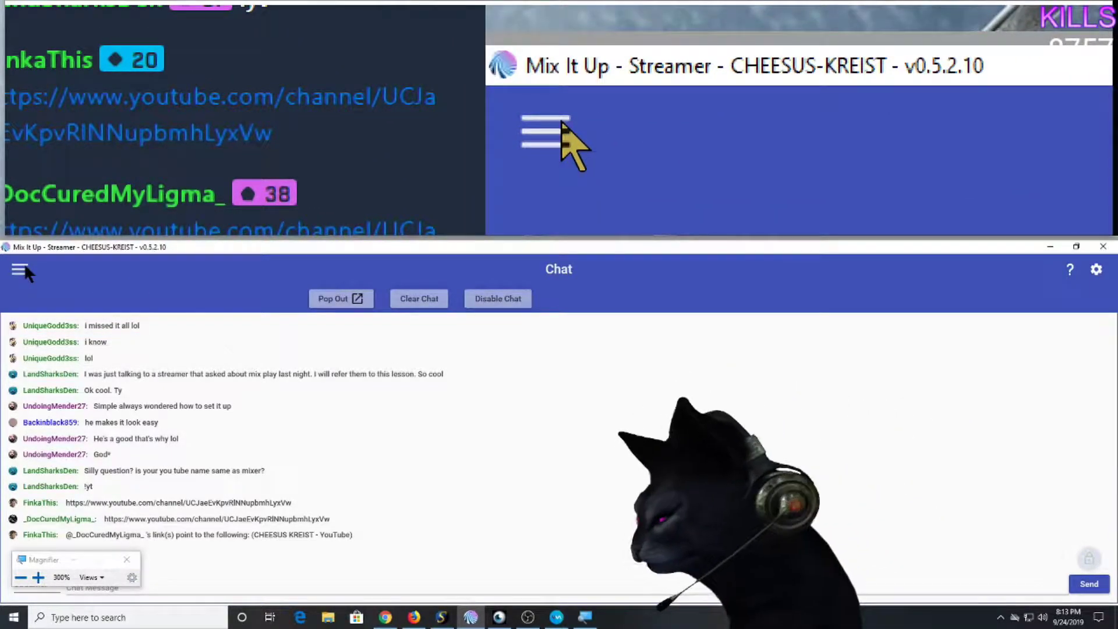
Go to the MixPlay page and check the board list, leaving the Memes board loaded.
click(24, 265)
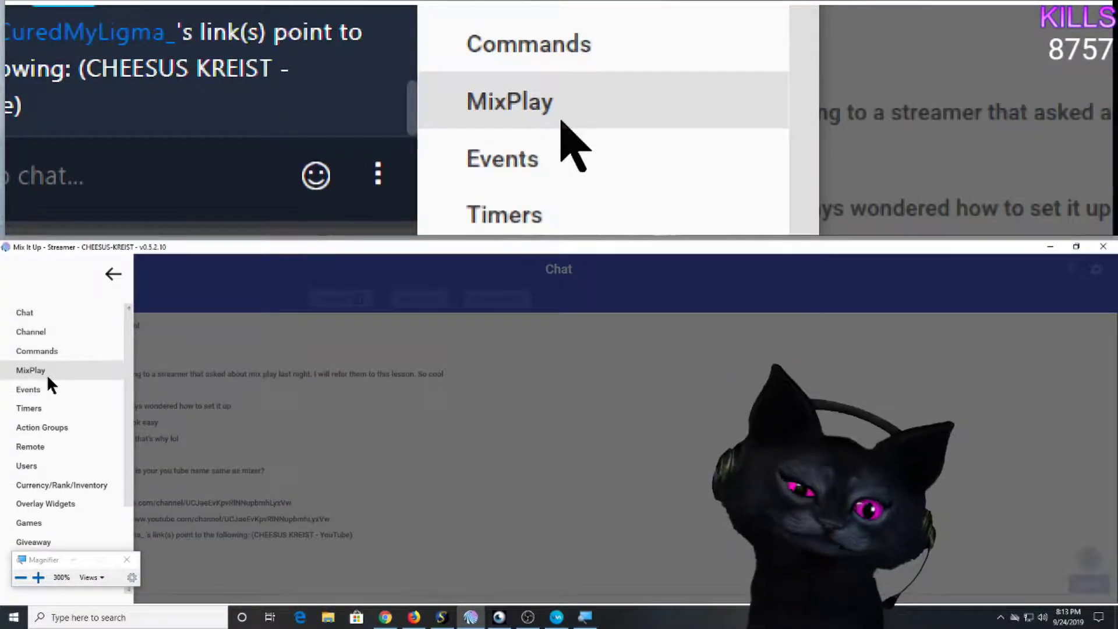
click(35, 369)
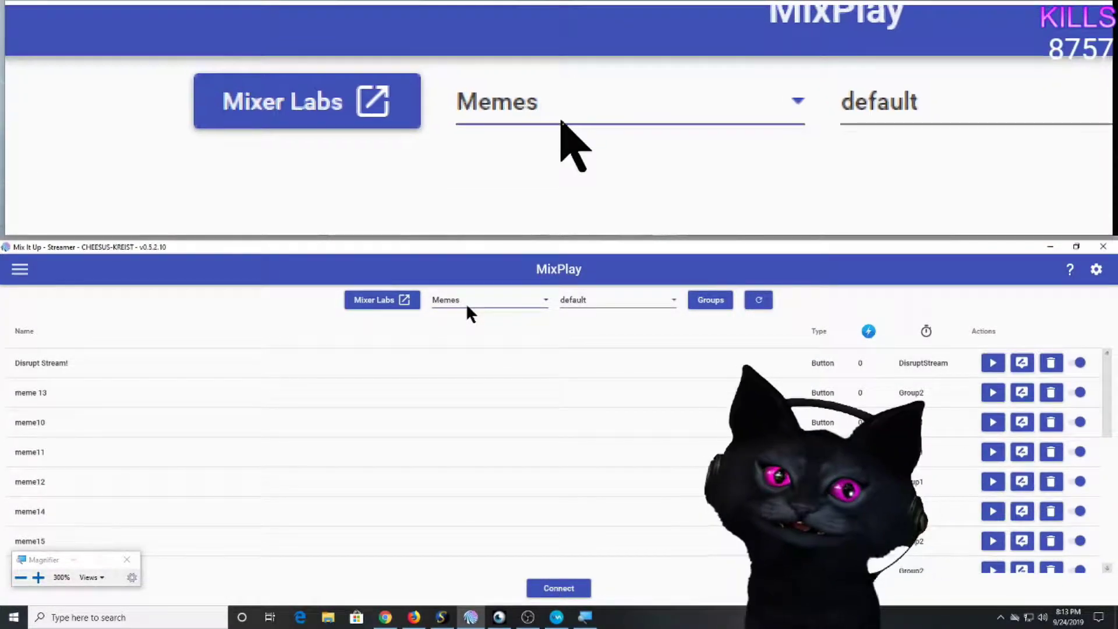
click(468, 307)
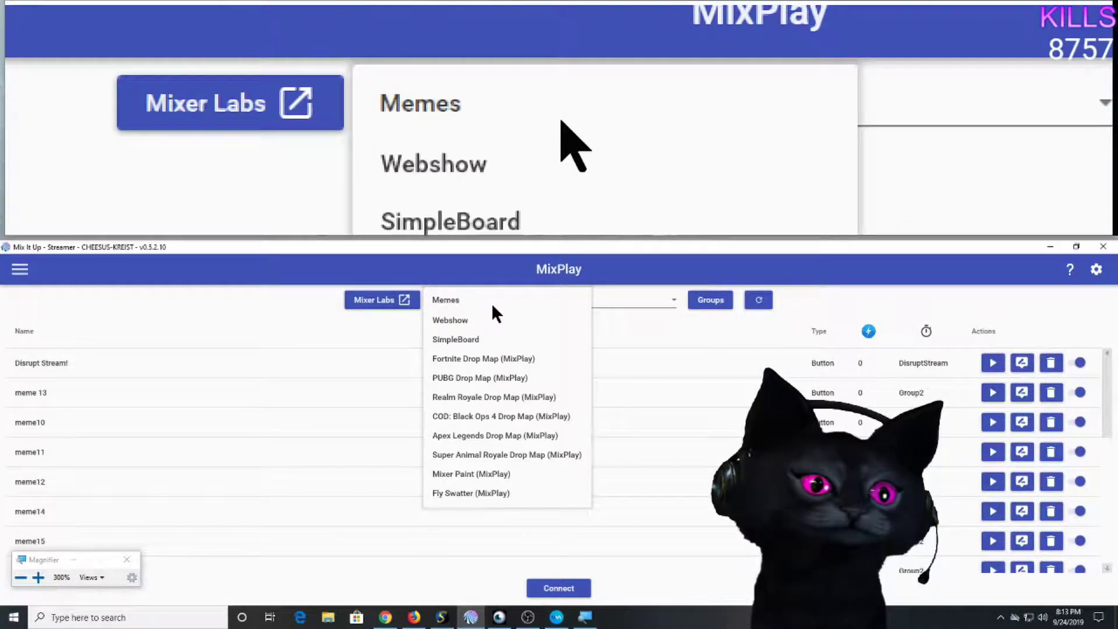
click(653, 279)
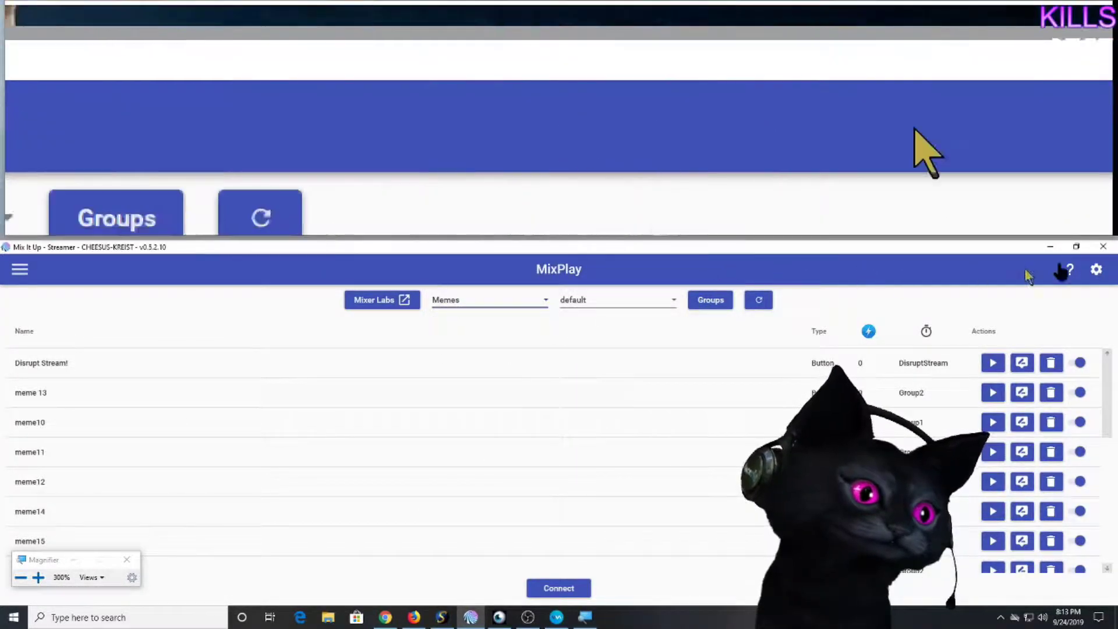
Exit Mix It Up, re-save BadassBoard in the editor, and minimize Chrome.
click(1104, 250)
click(525, 437)
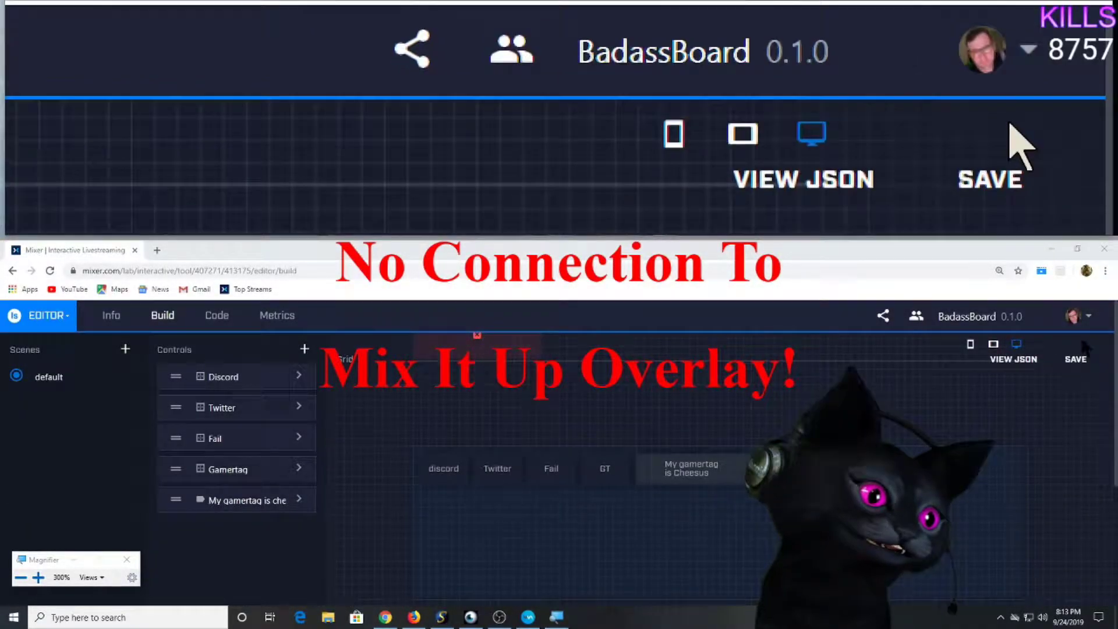
click(1076, 358)
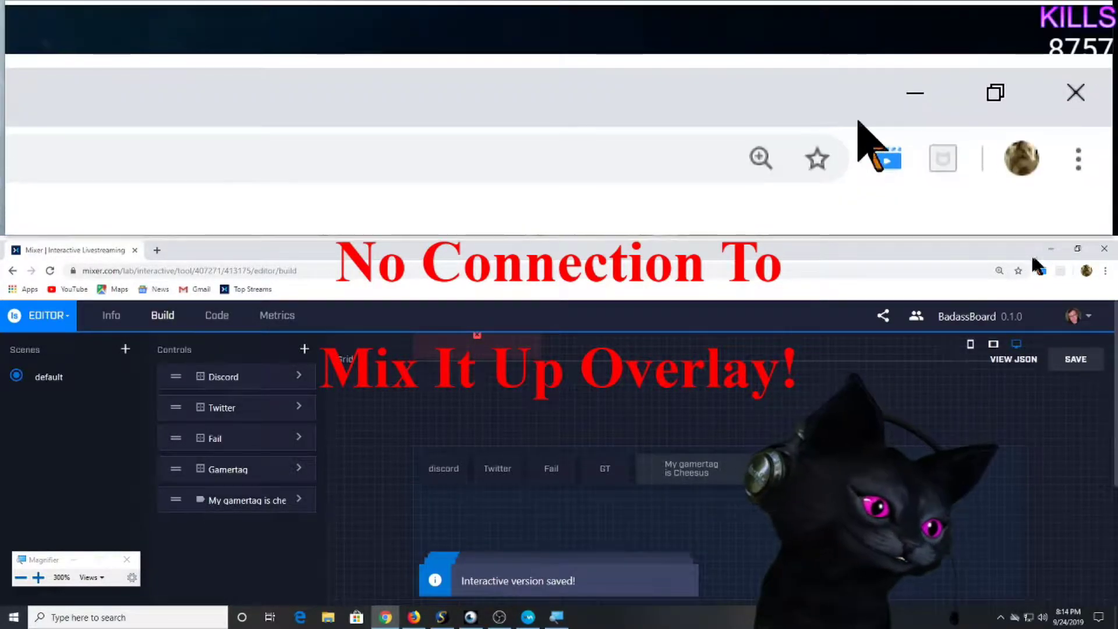
click(1052, 249)
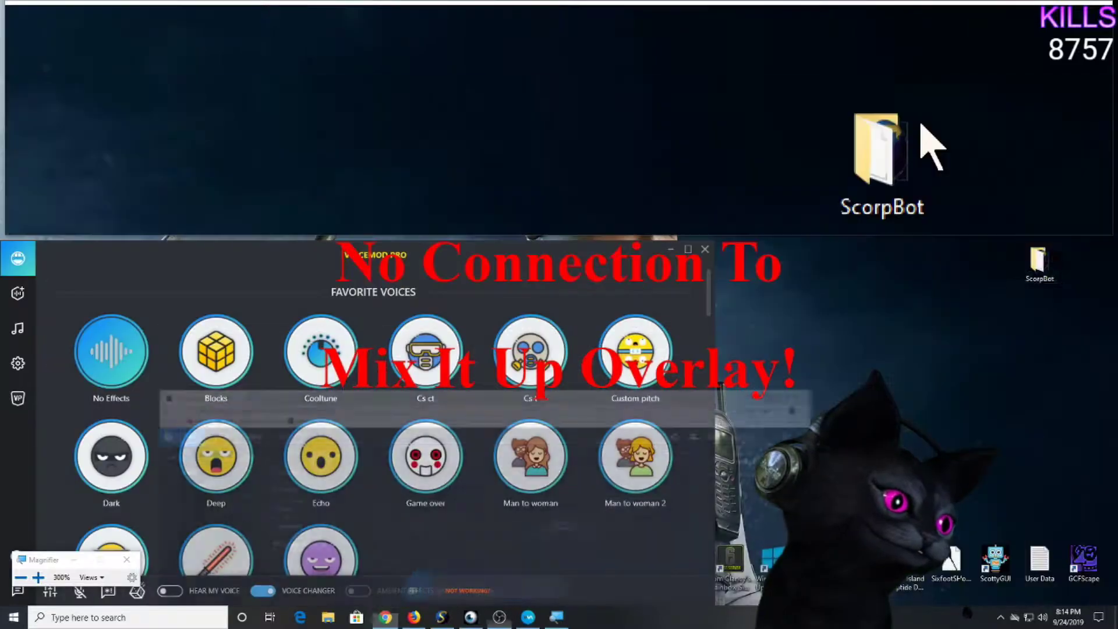
Relaunch Mix It Up, skip the 0.5.2.11 update, and log in with the streamer account.
click(671, 249)
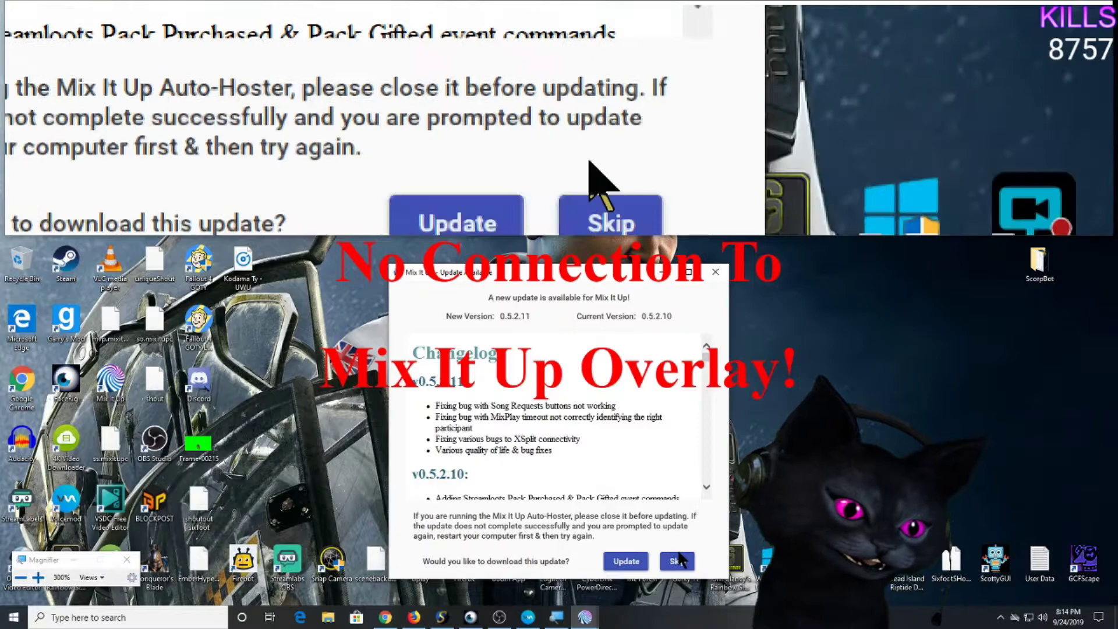
click(677, 561)
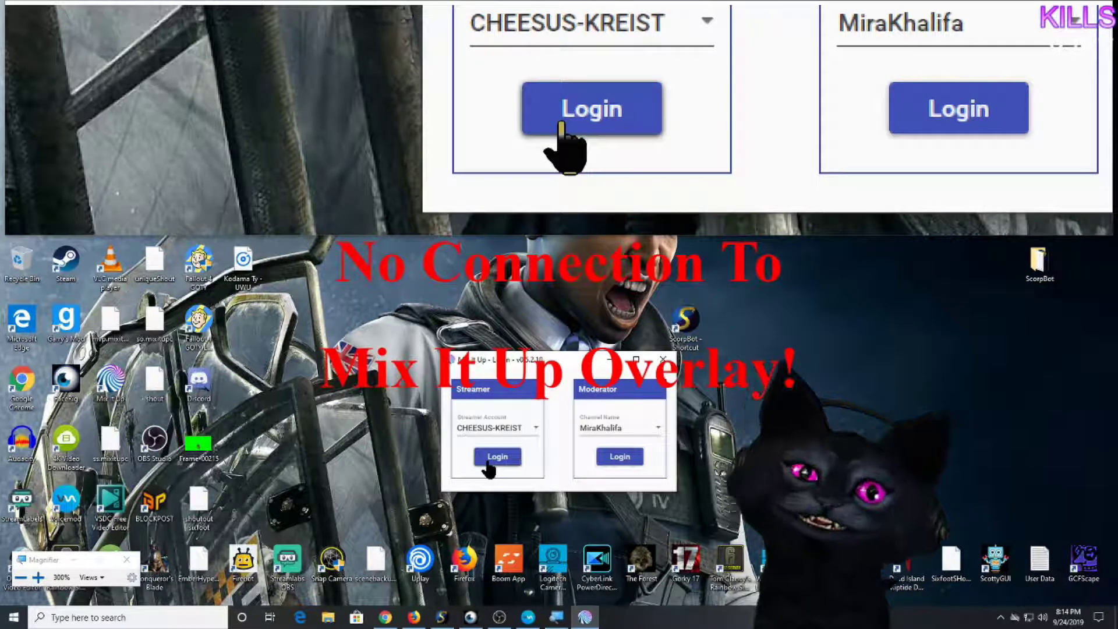
click(487, 458)
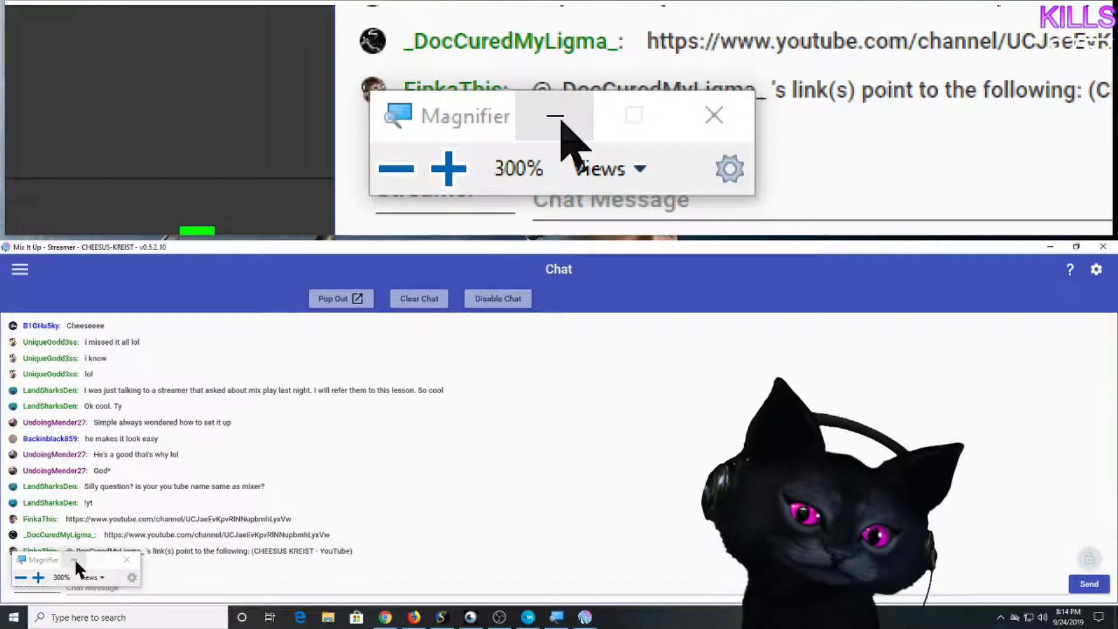
Go to the MixPlay page, disconnect MixPlay, and open the board dropdown.
click(75, 558)
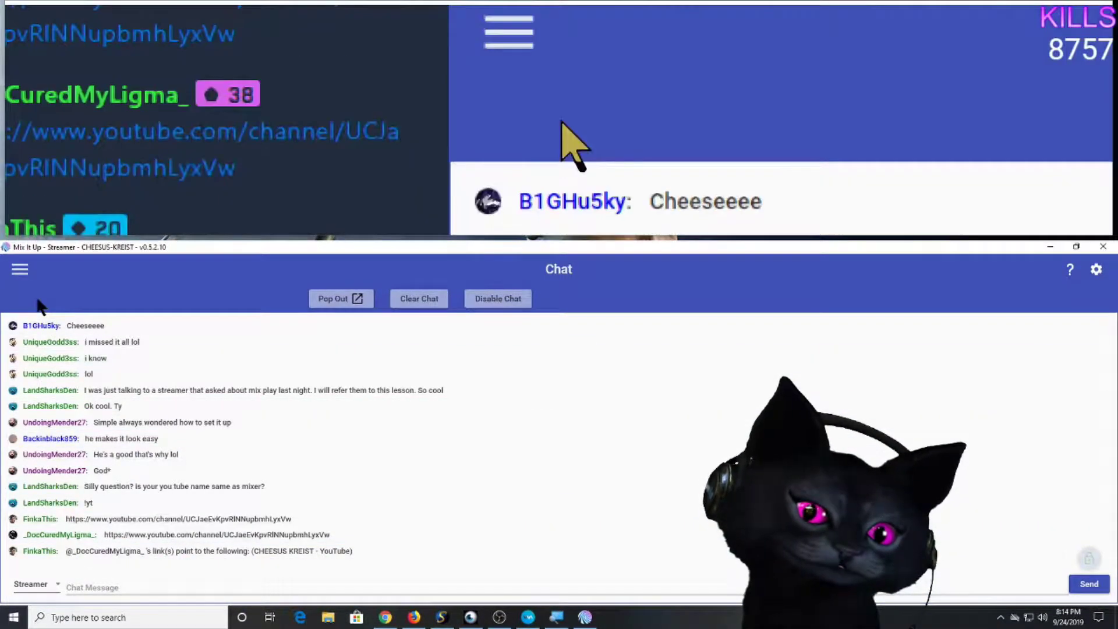
click(24, 272)
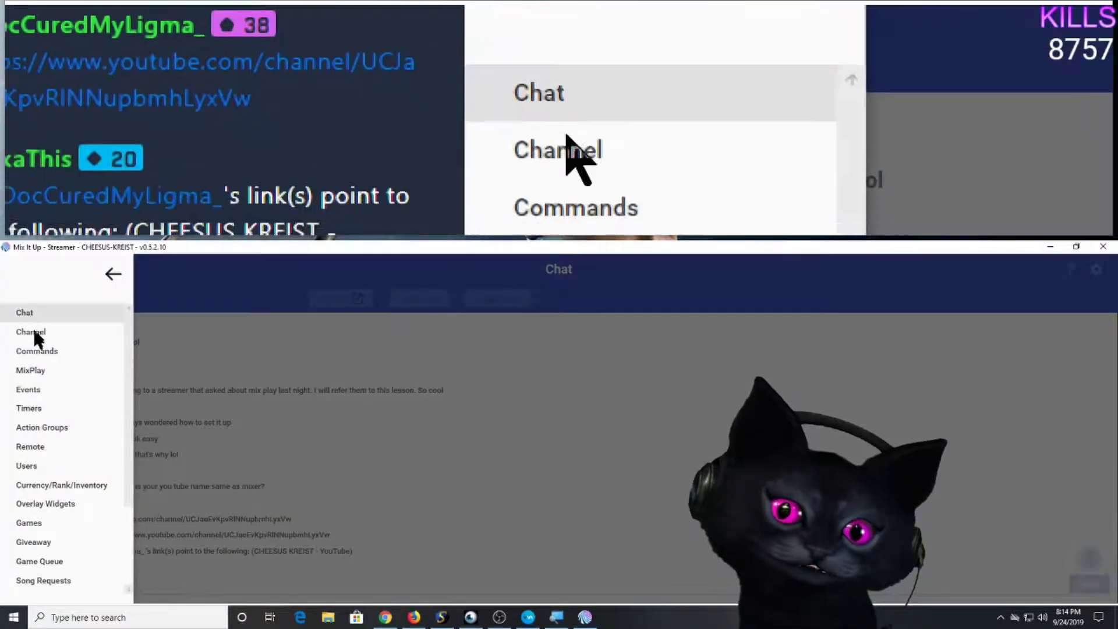
click(40, 375)
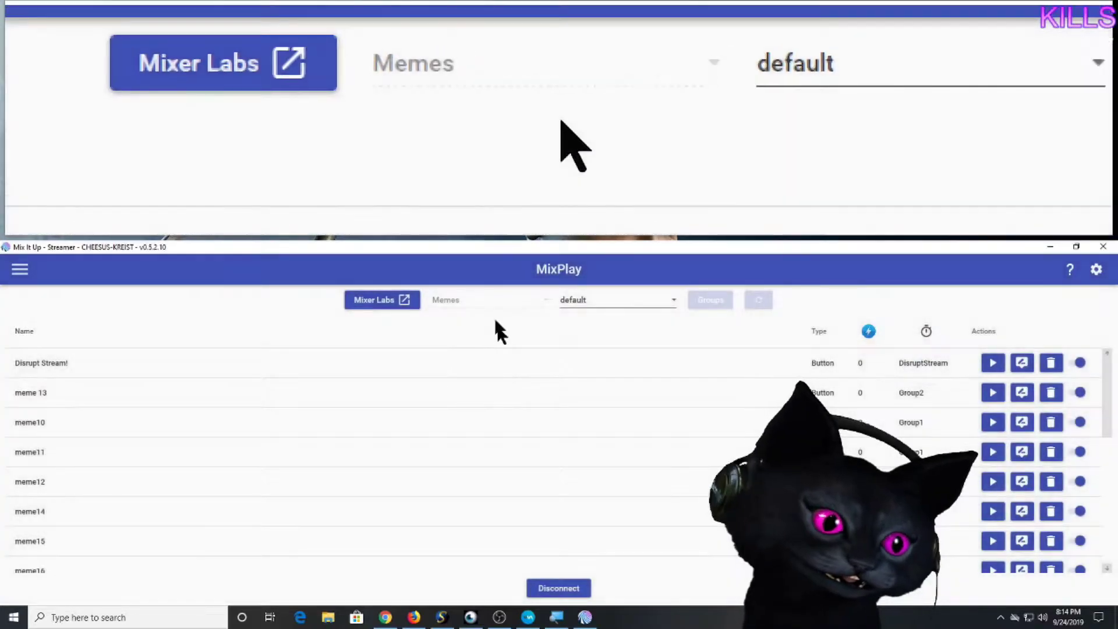
click(571, 589)
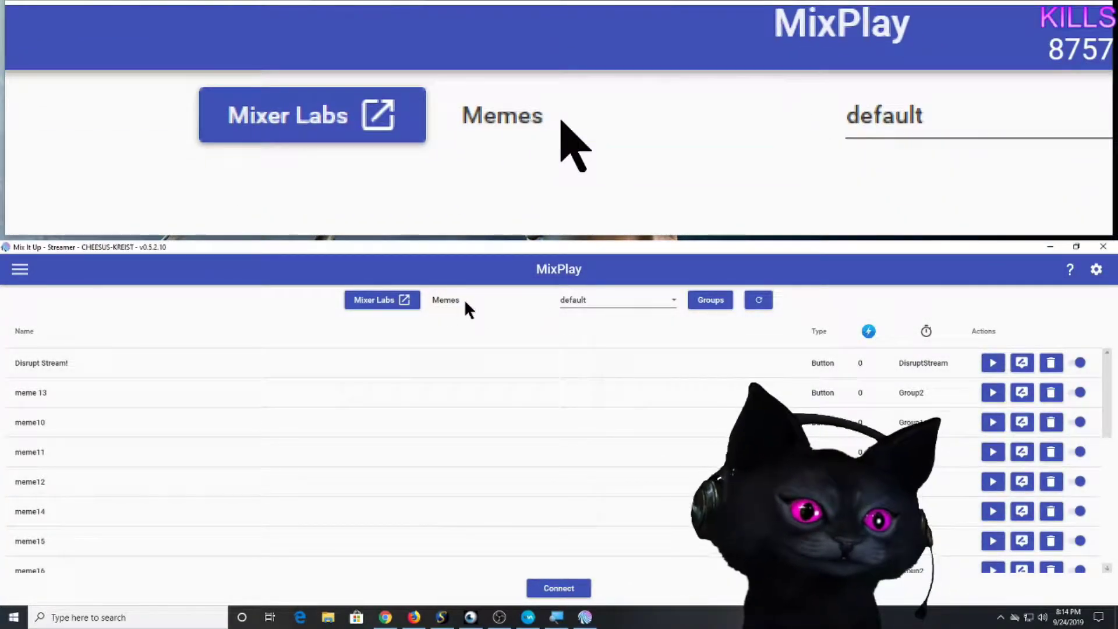
click(464, 300)
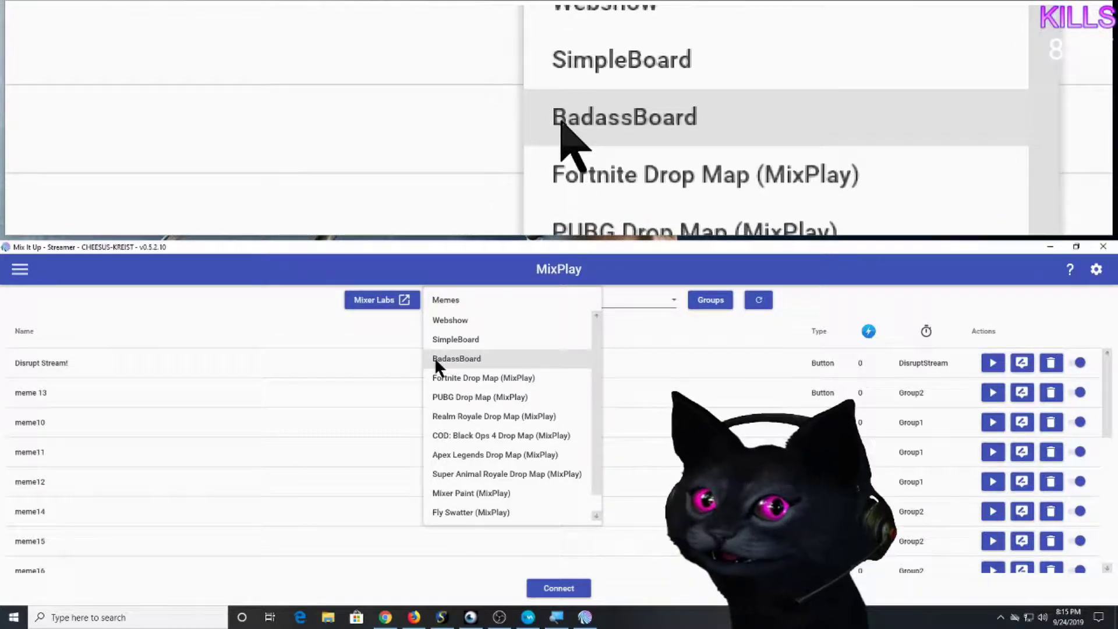
Choose BadassBoard from the MixPlay board dropdown.
click(486, 359)
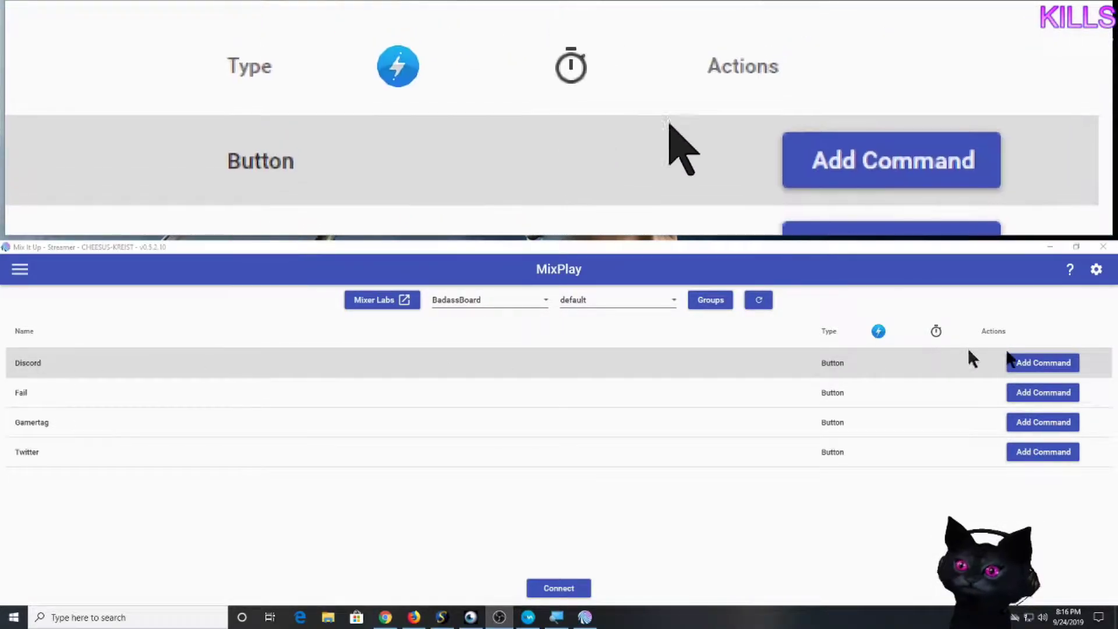
click(1025, 363)
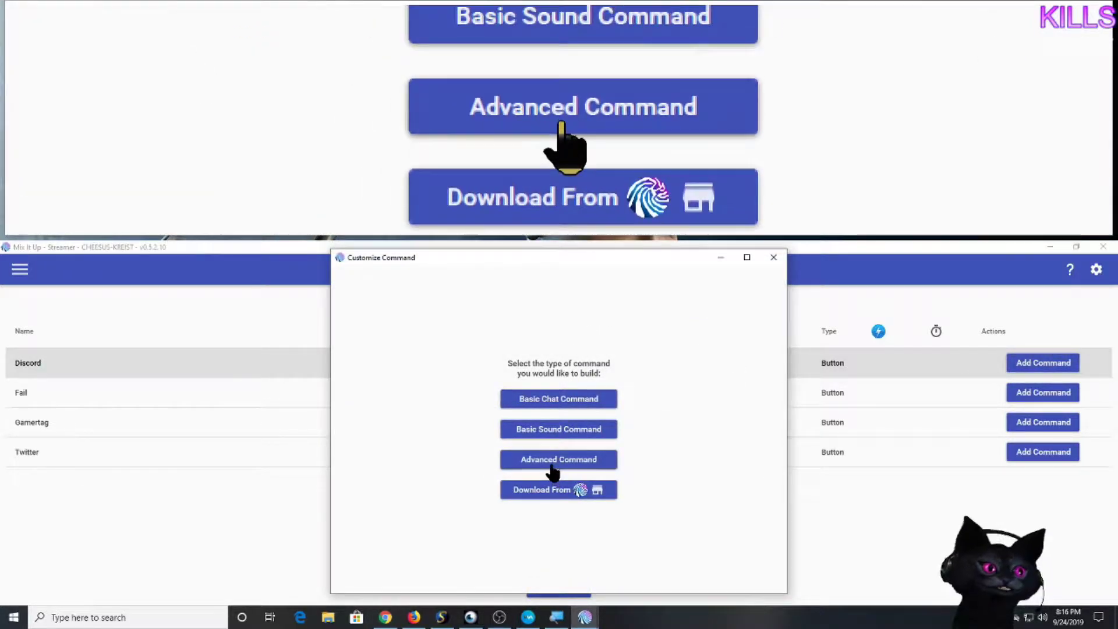
click(538, 402)
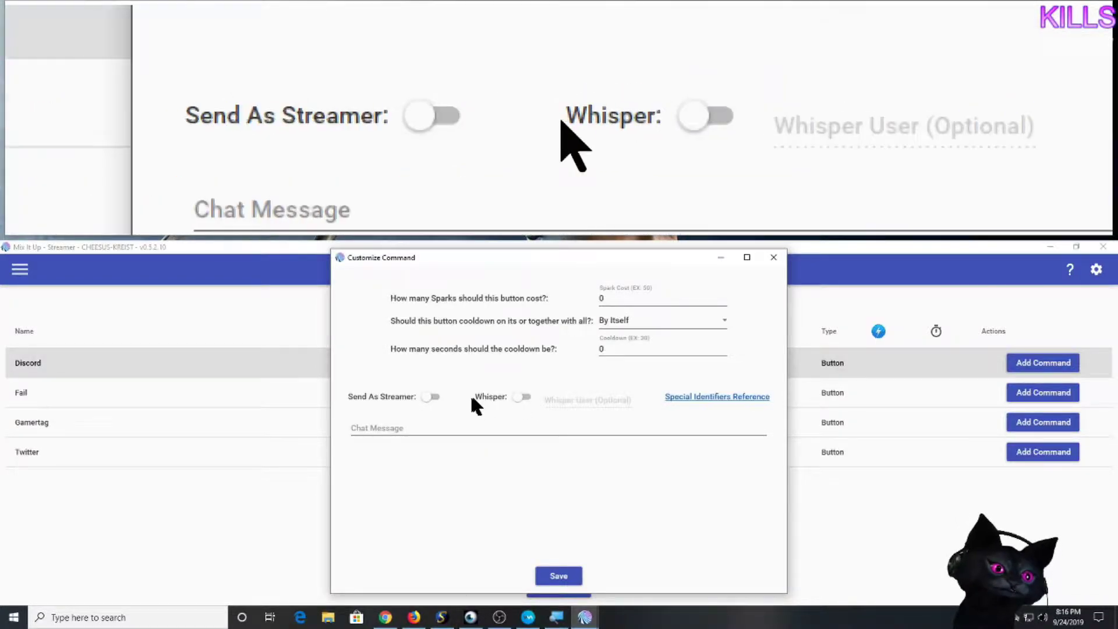
click(432, 395)
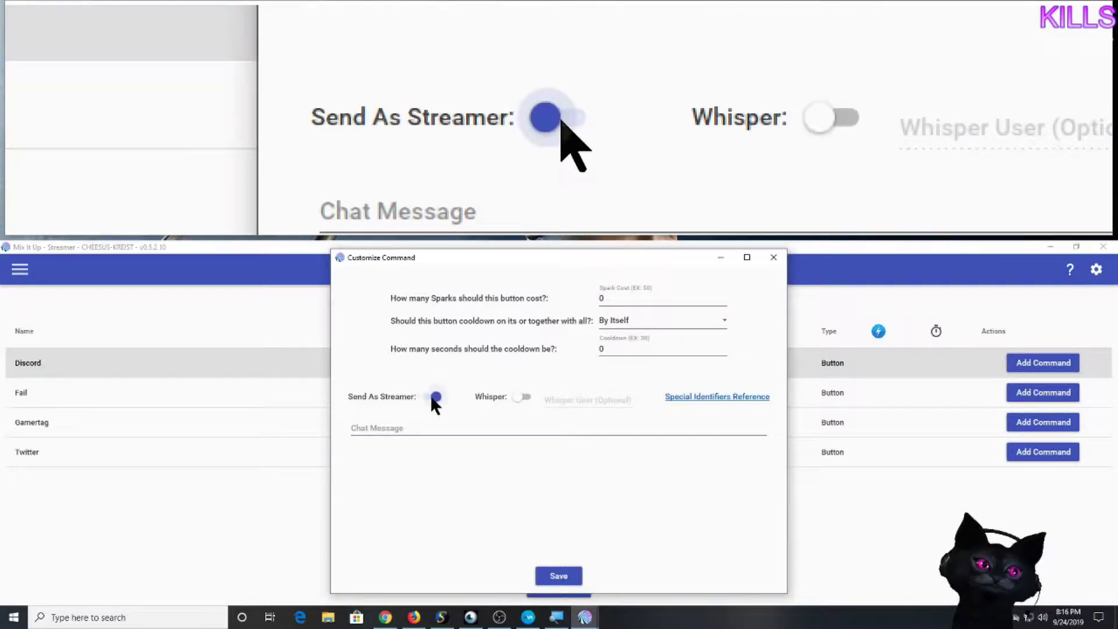
click(438, 431)
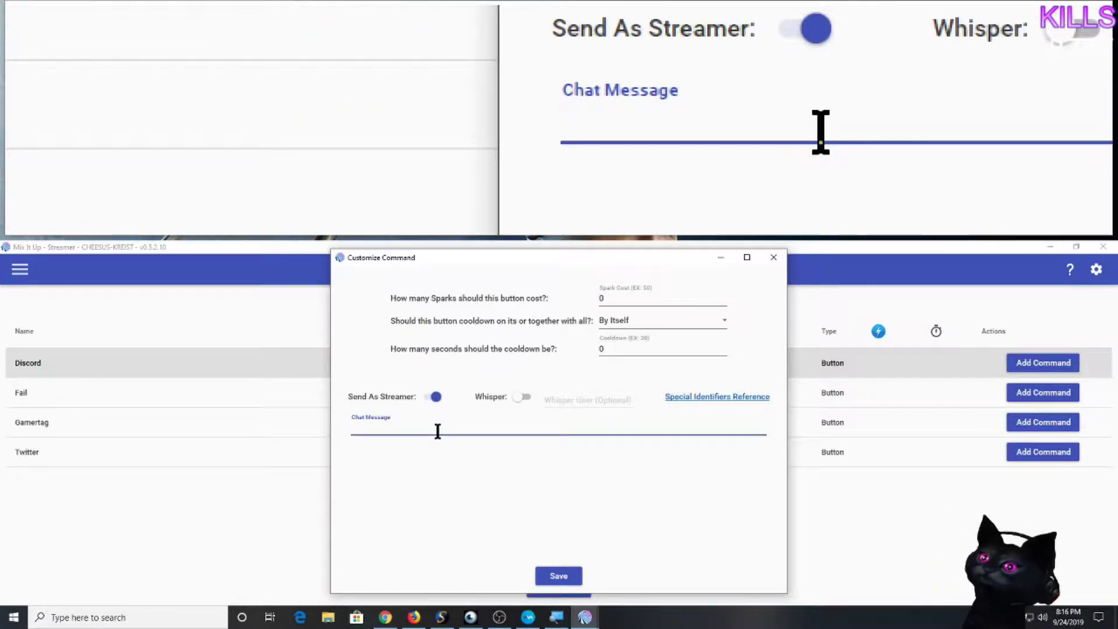
text(My discor)
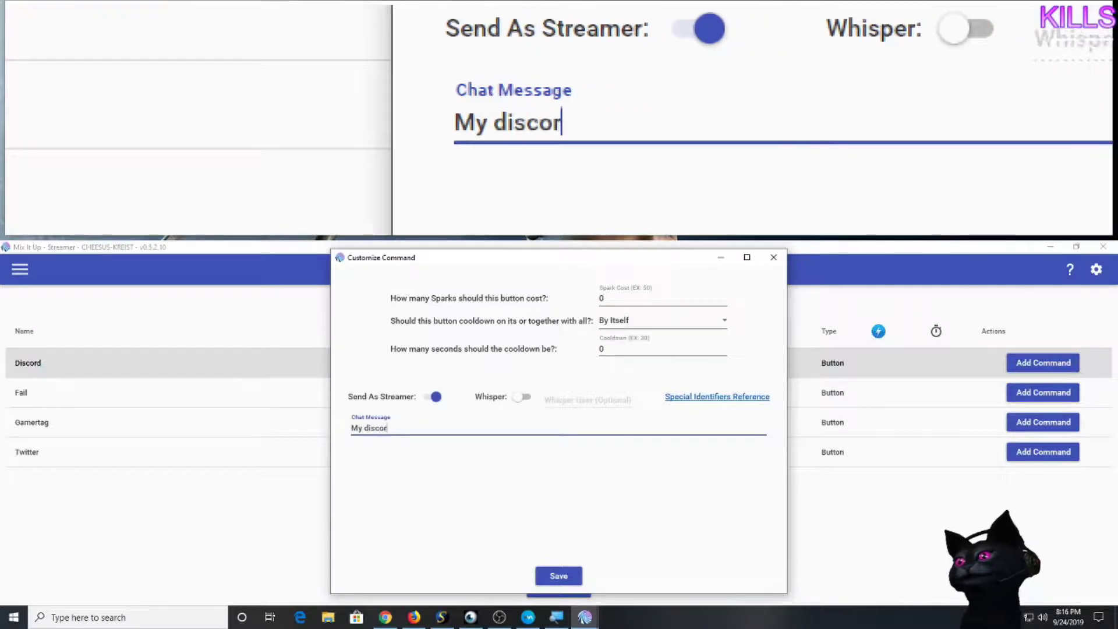
text(d is)
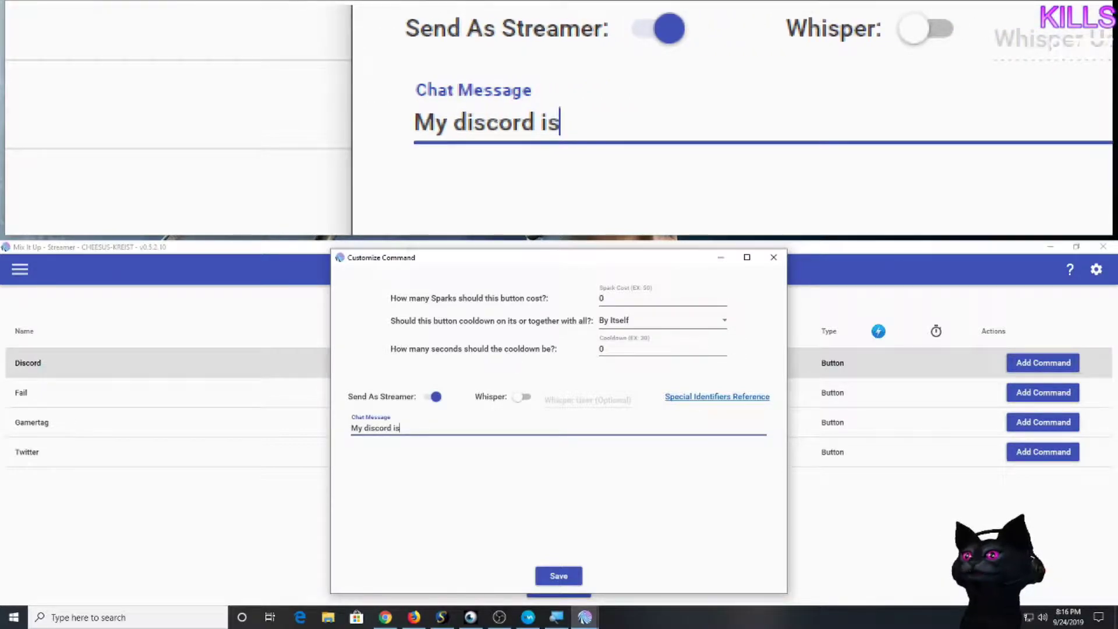
text( www.discordapp.com/sffafdf)
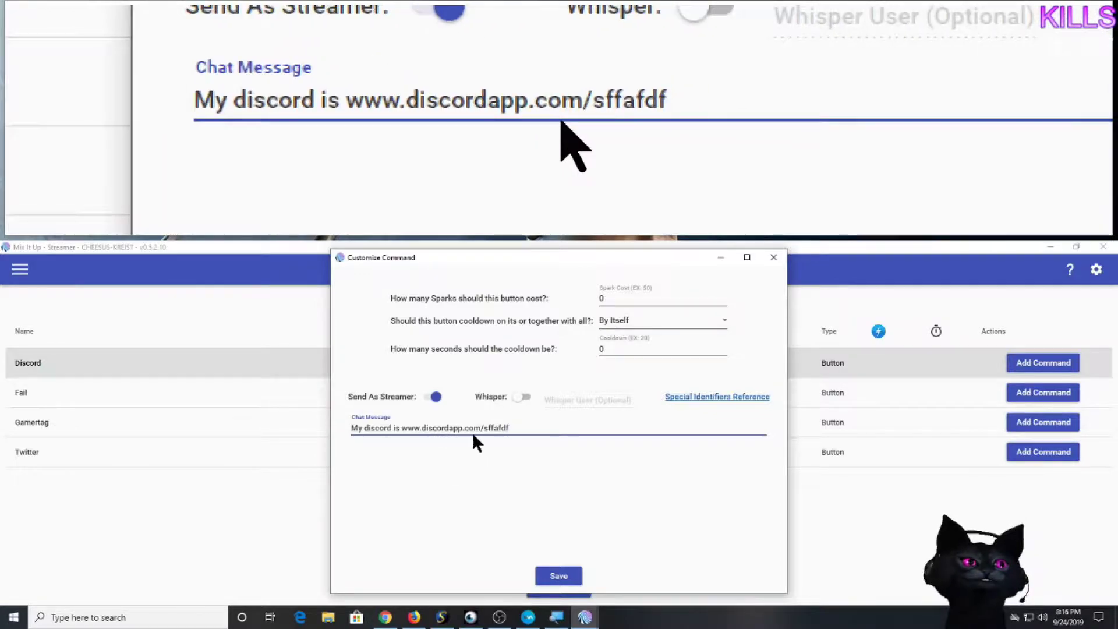
double_click(616, 349)
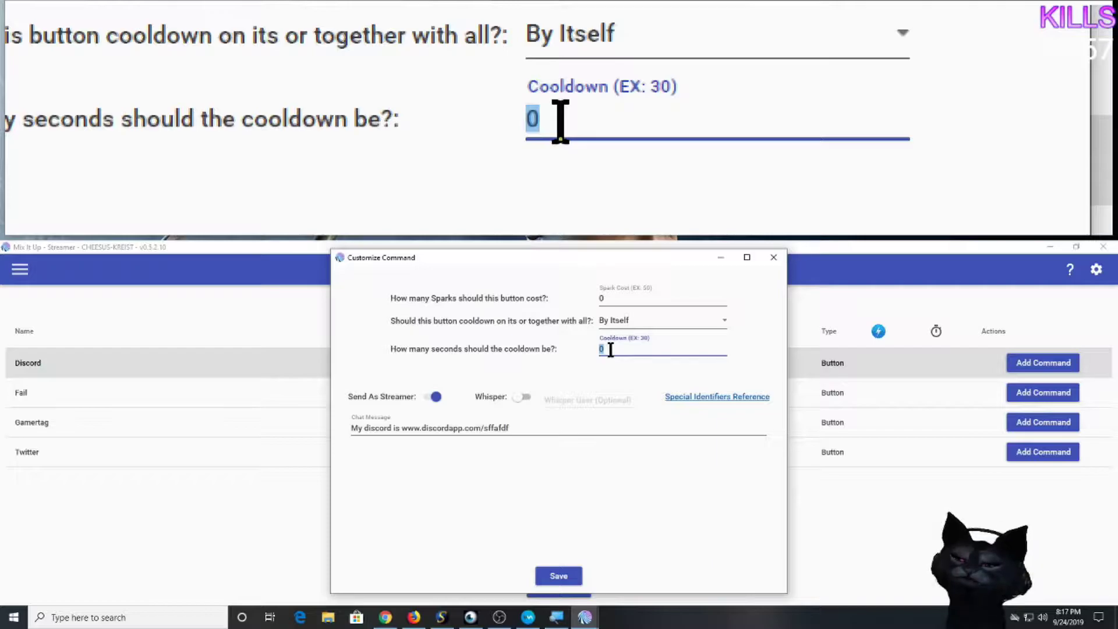
text(60)
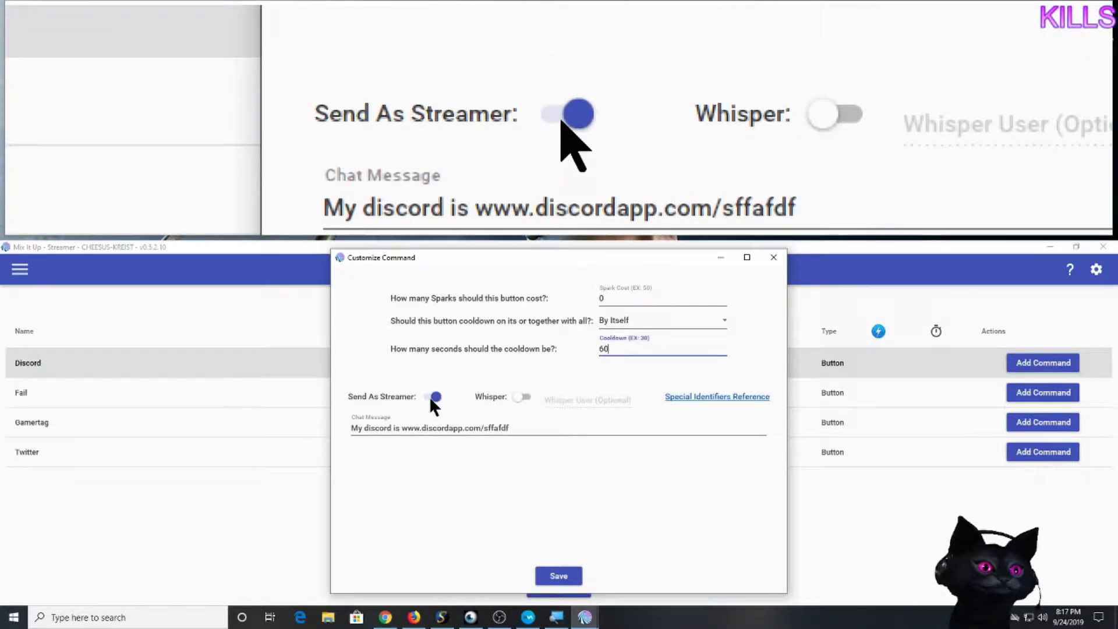
click(553, 574)
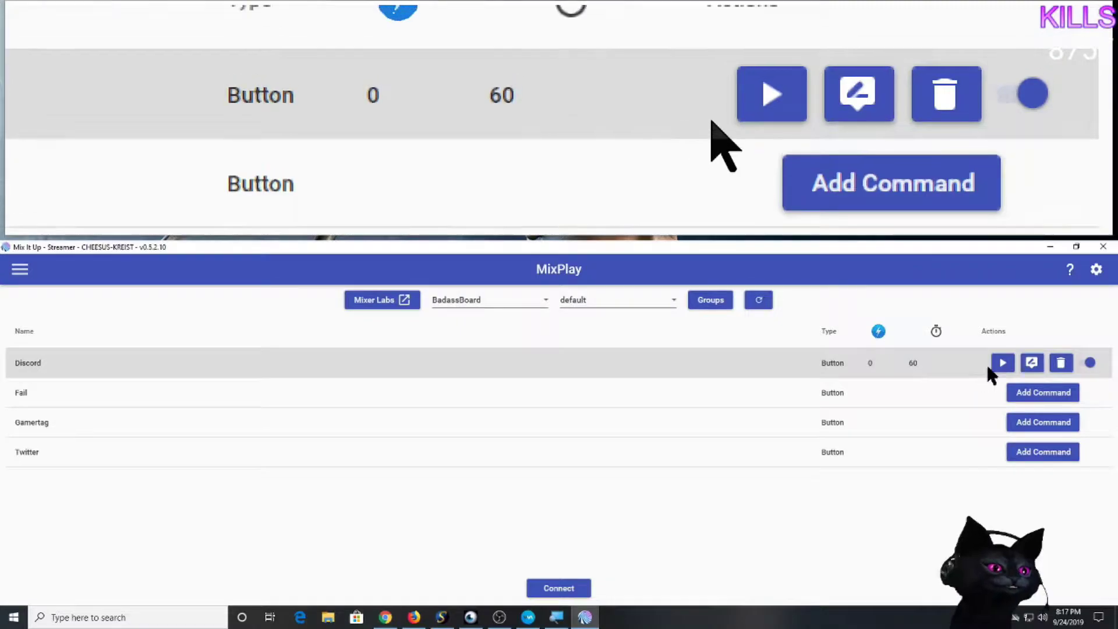
Connect BadassBoard to MixPlay, then bring the browser back to BadassBoard's Info page in Mixer.
click(537, 594)
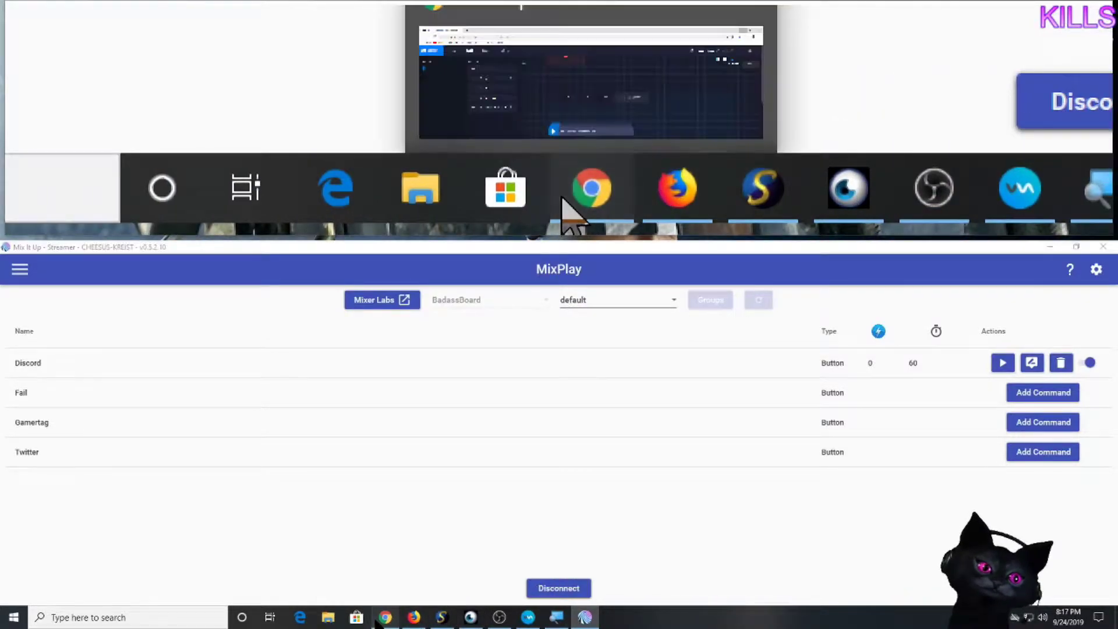
click(380, 620)
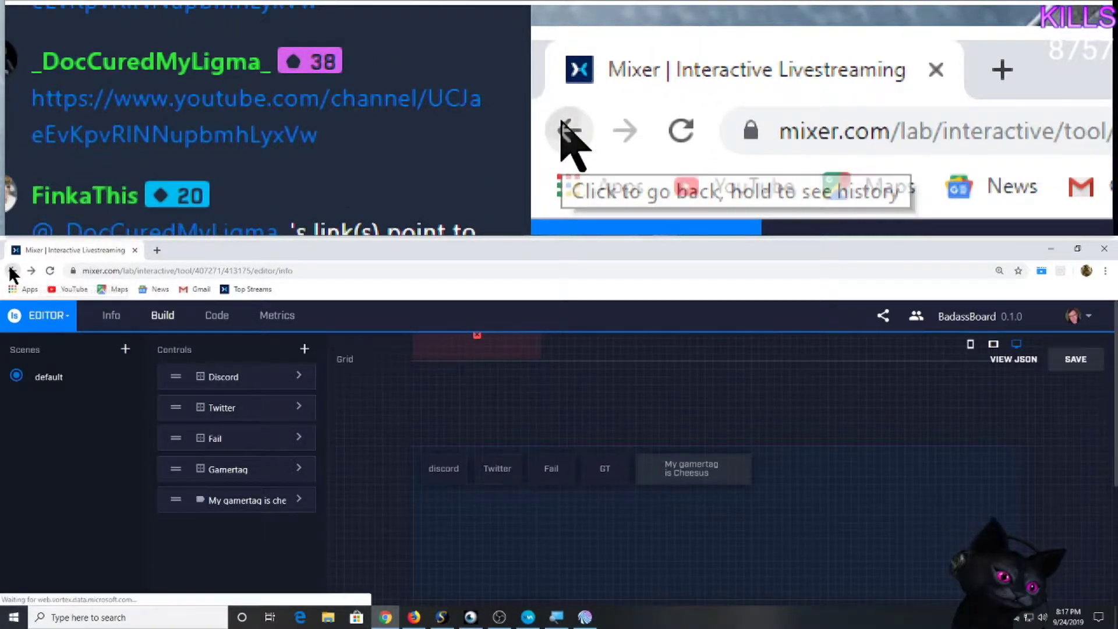
click(11, 271)
click(256, 272)
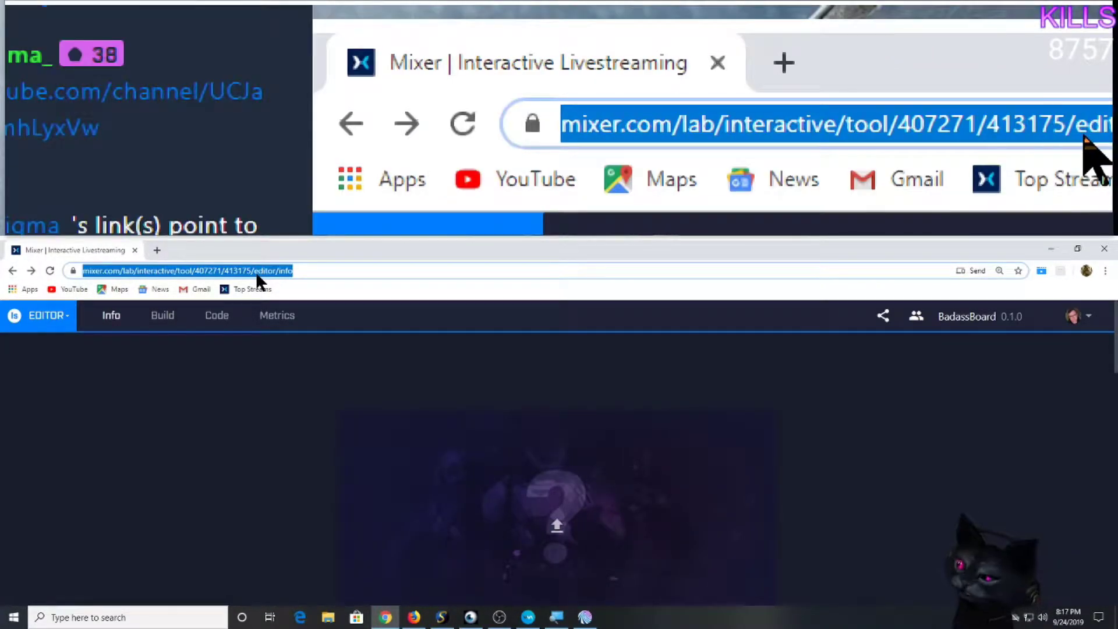
Load the mixer channel page and trigger the discord board button to post the Discord link in chat.
text(mixer)
key(Return)
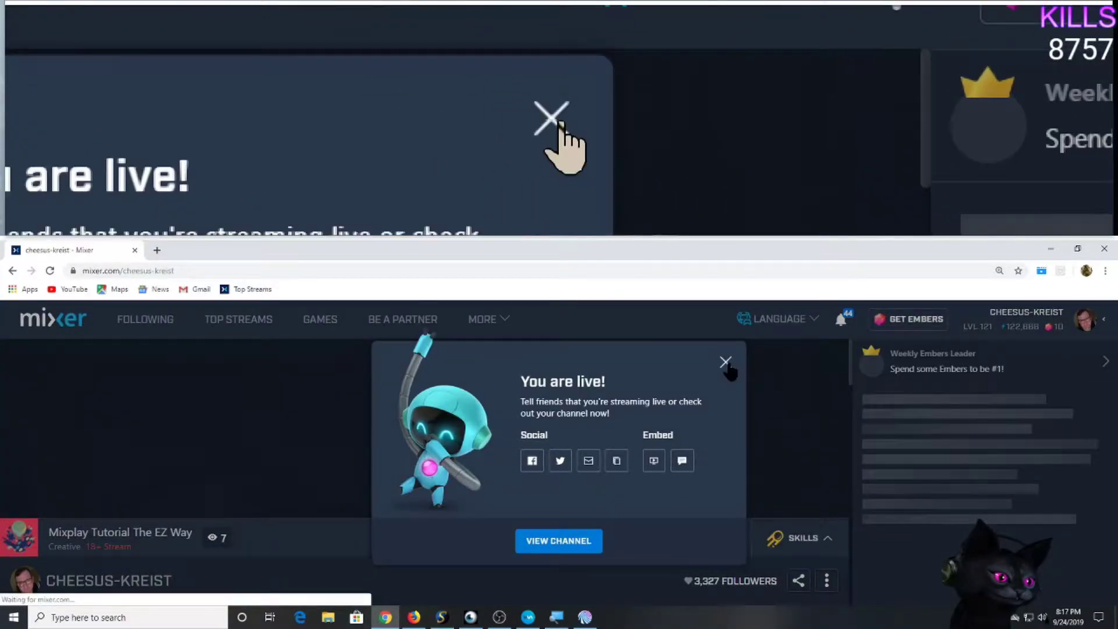
click(726, 363)
scroll(635, 489, down, 1)
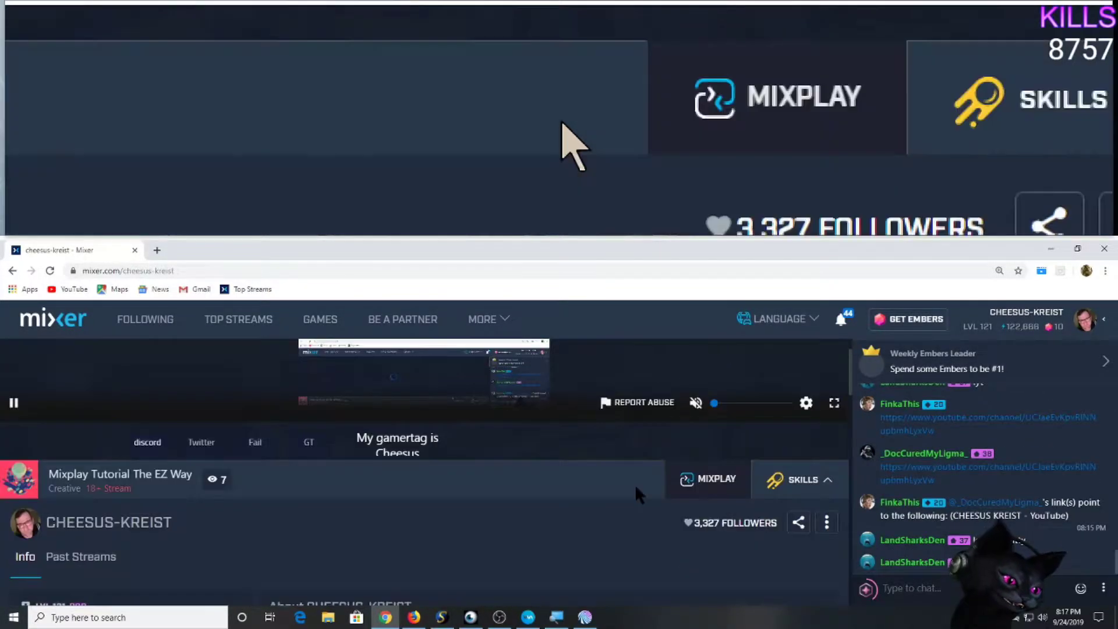
click(140, 444)
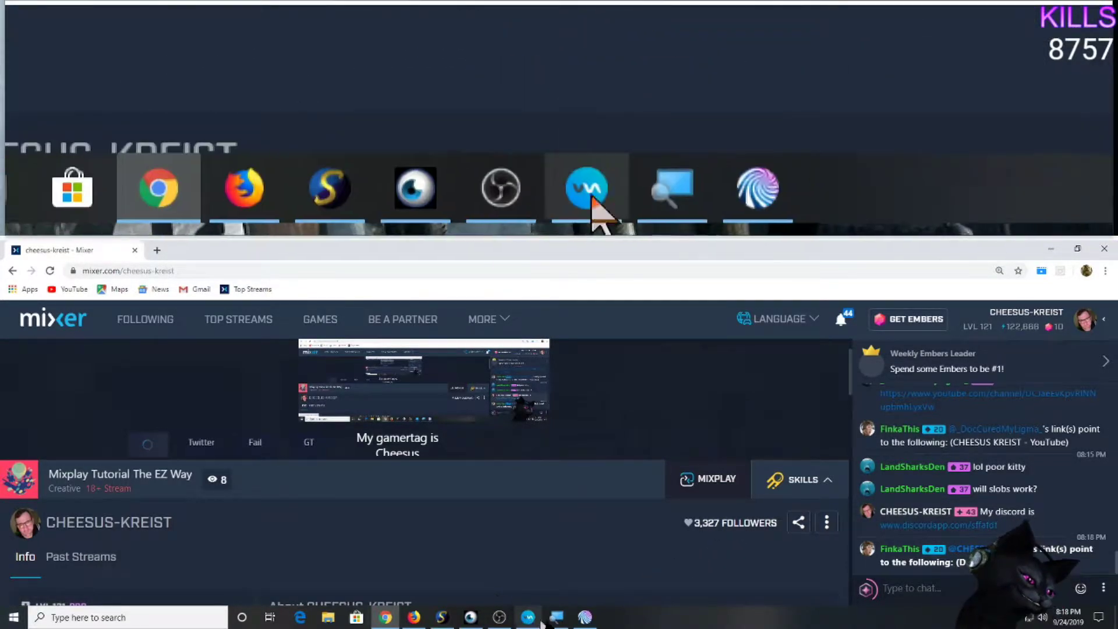
click(582, 616)
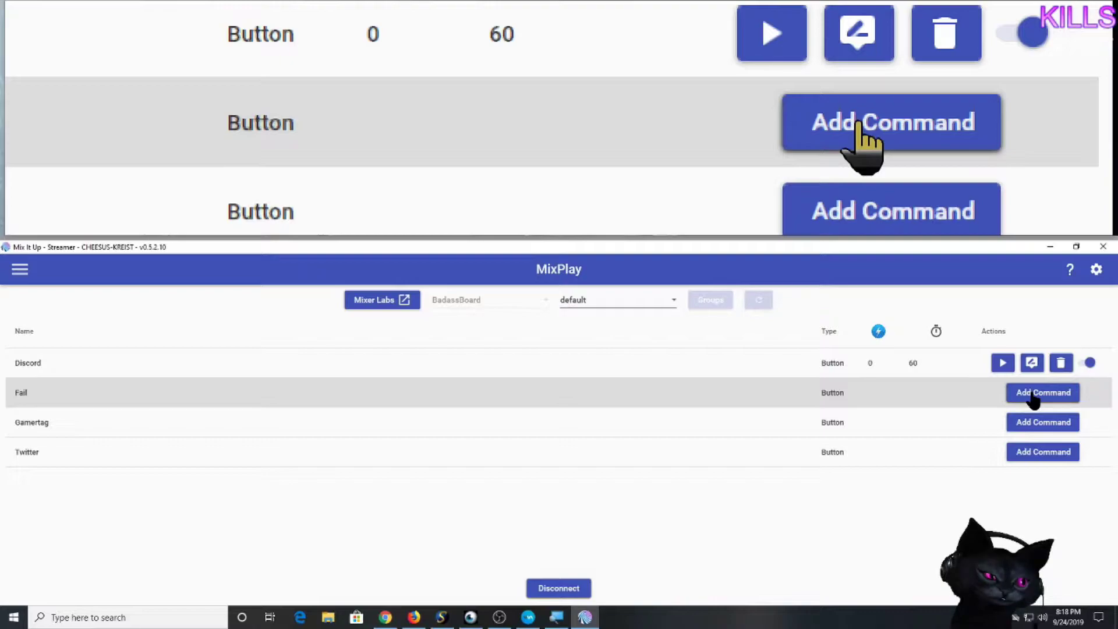
Begin adding a command on the Fail button's row in Mix It Up.
click(1032, 394)
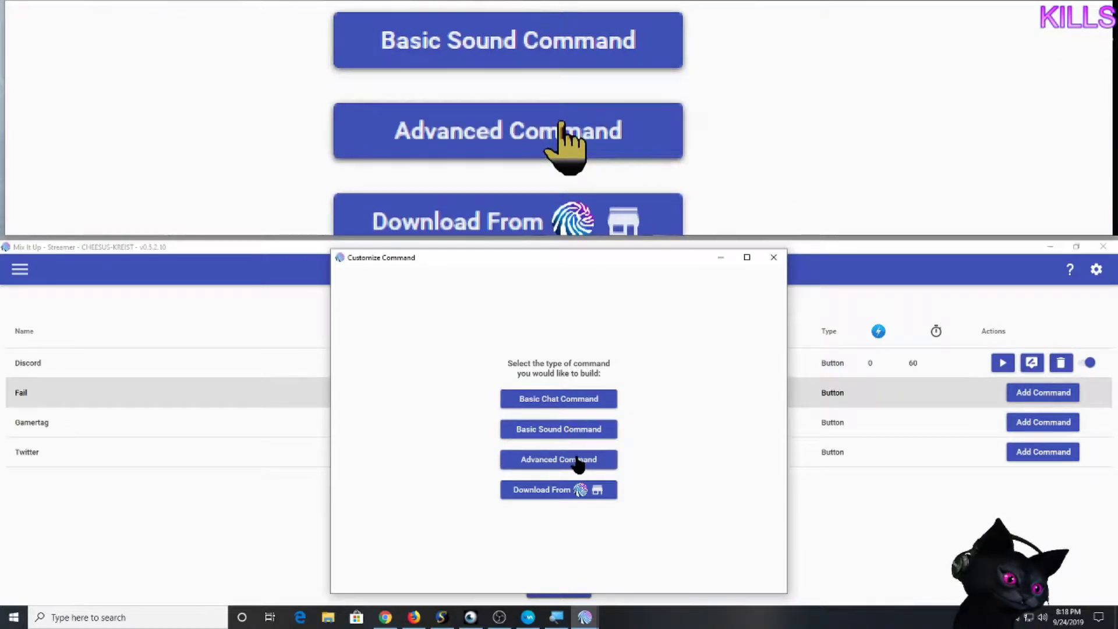
Build an Advanced Command with an Overlay (Images & Videos) action set to type Video.
click(577, 458)
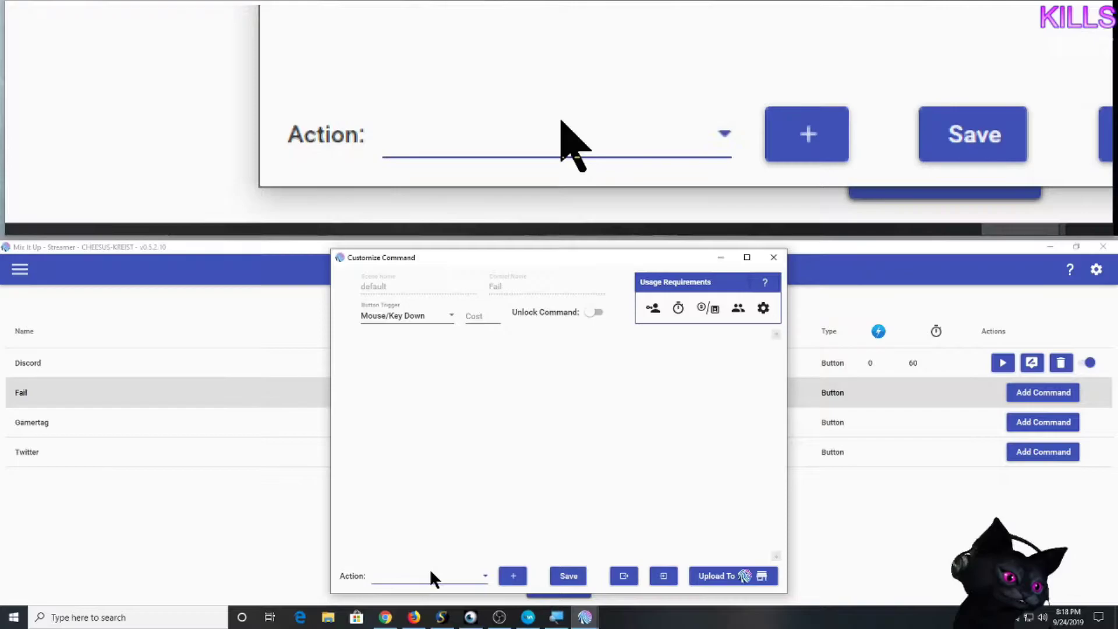
click(431, 574)
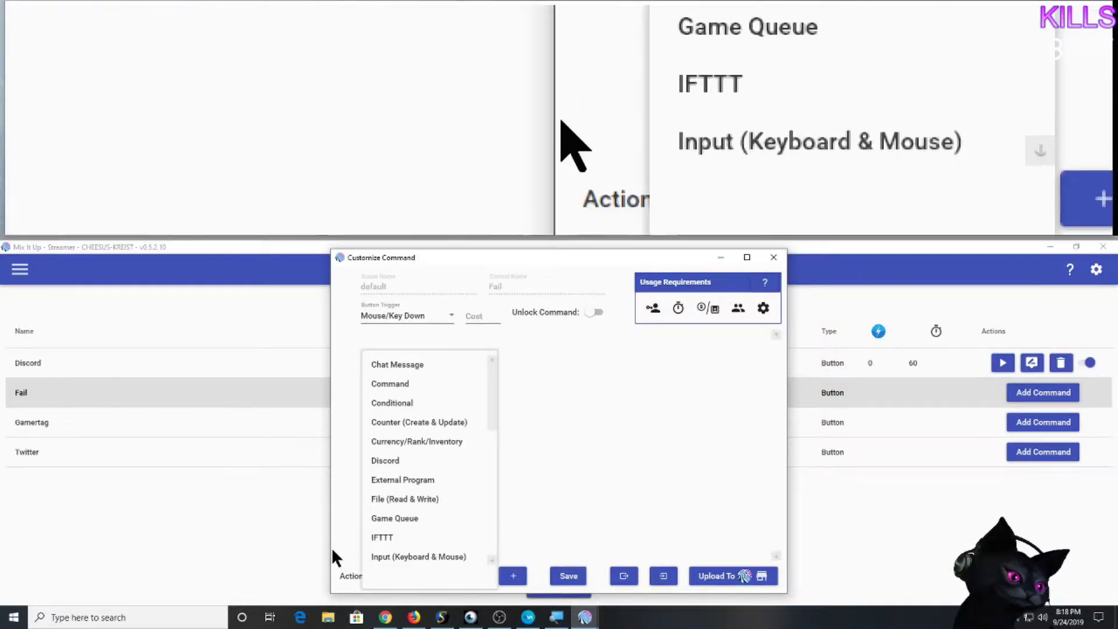
click(333, 548)
click(384, 578)
scroll(418, 501, down, 1)
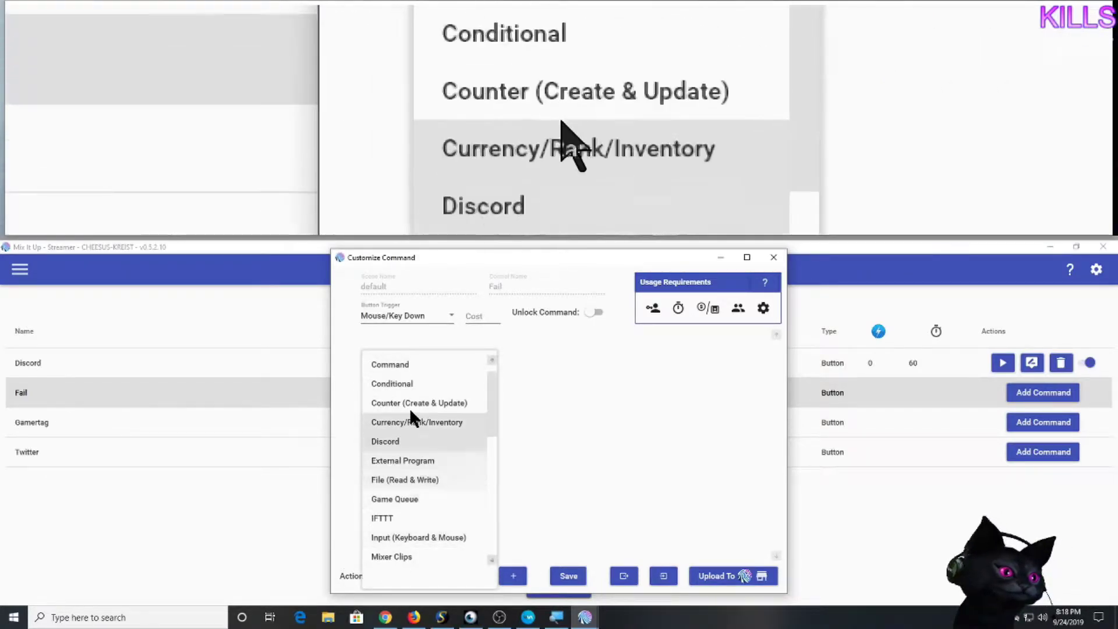
scroll(420, 431, down, 3)
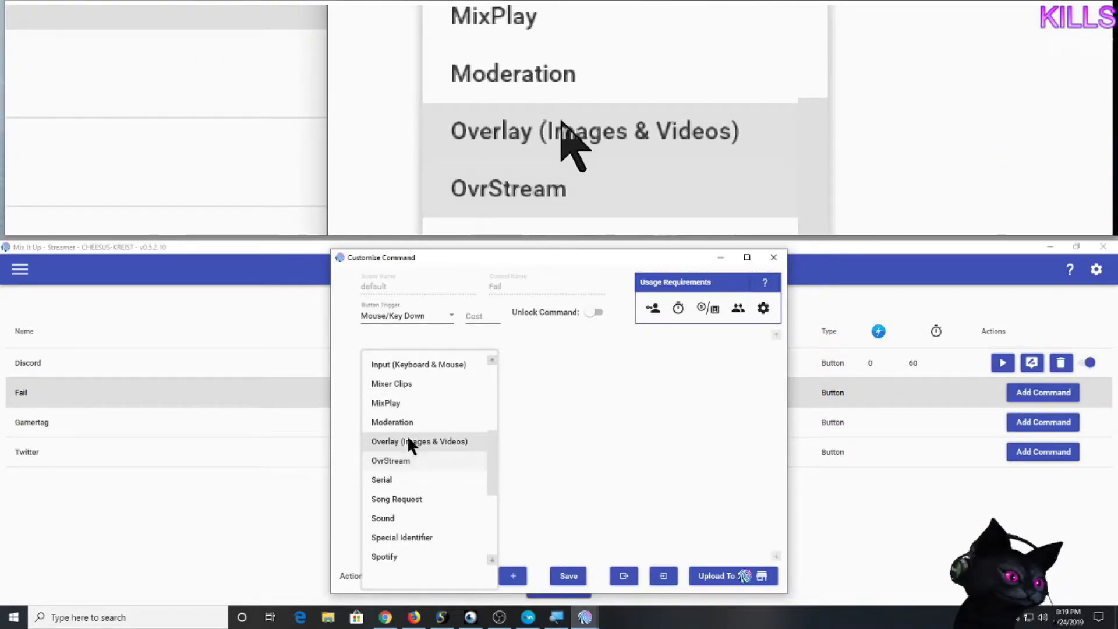
click(448, 439)
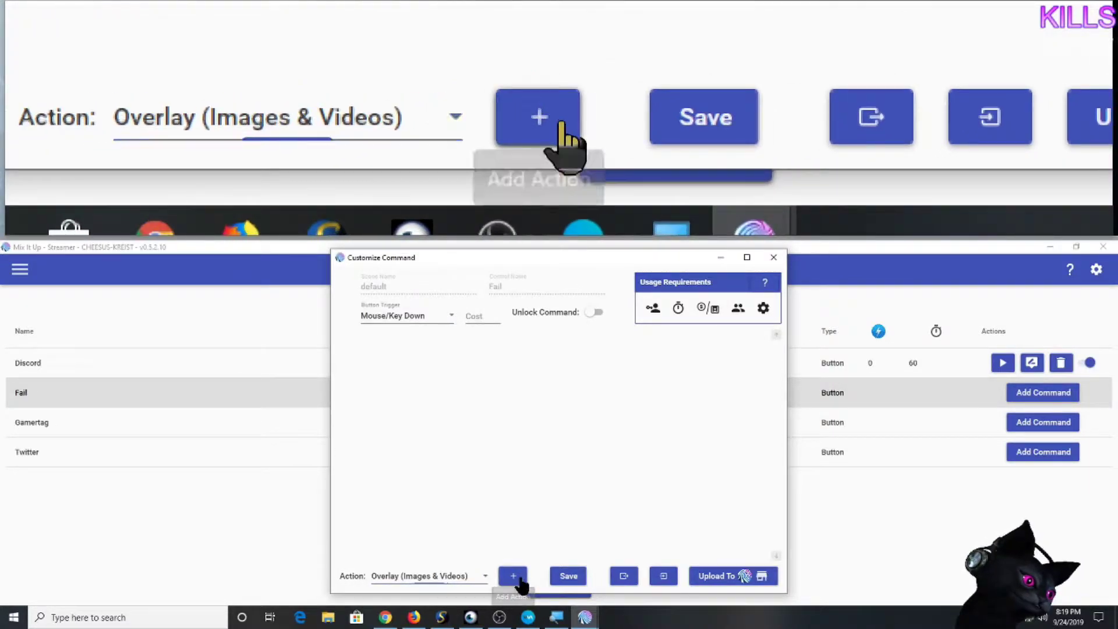
click(513, 577)
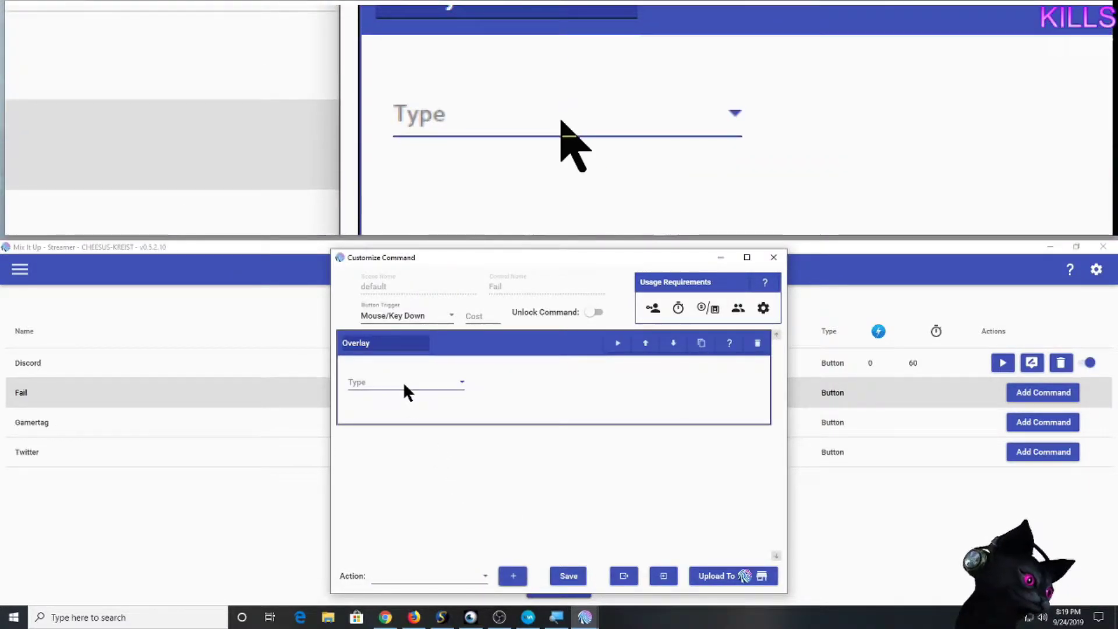
click(403, 382)
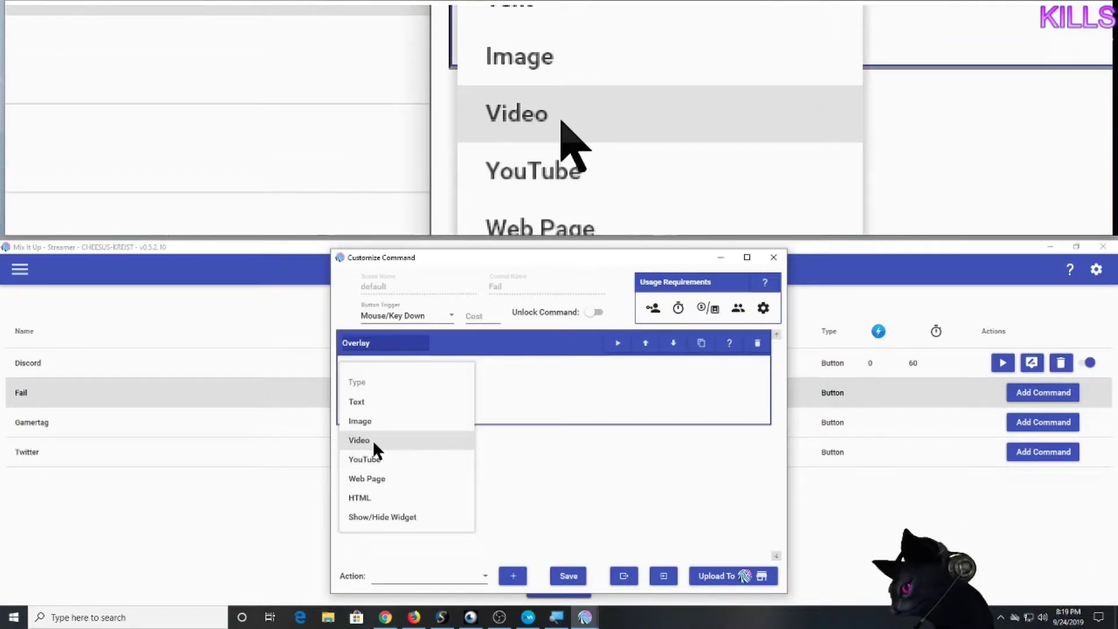
click(372, 440)
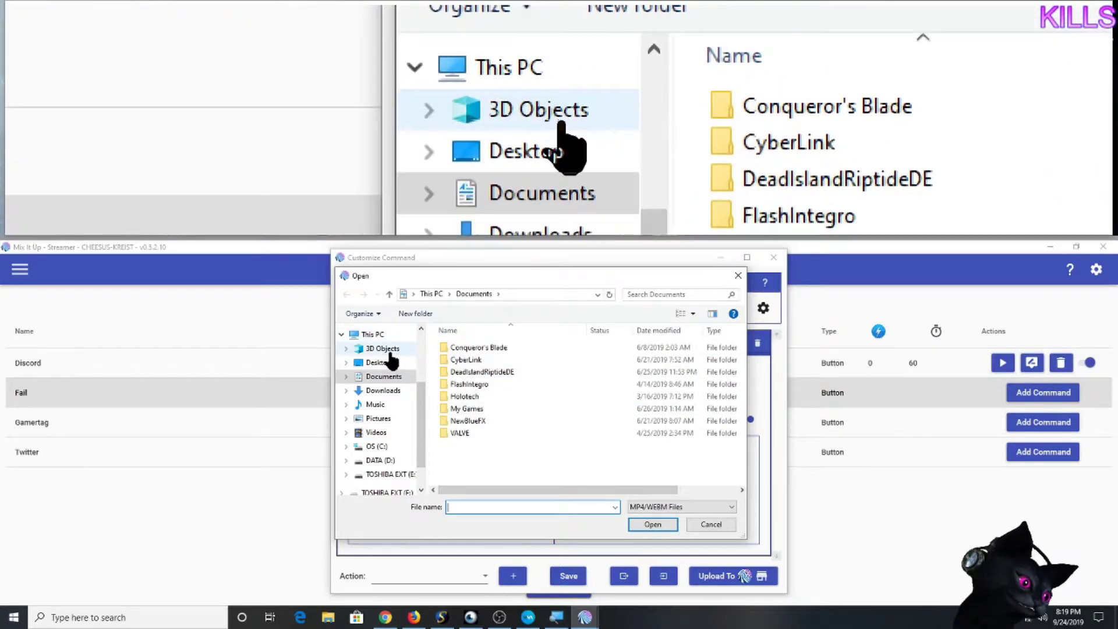
Choose the 'Lil Ricky Wasnt Fast Enough' clip via a 'ricky' search in the ScorpBot folder.
click(396, 362)
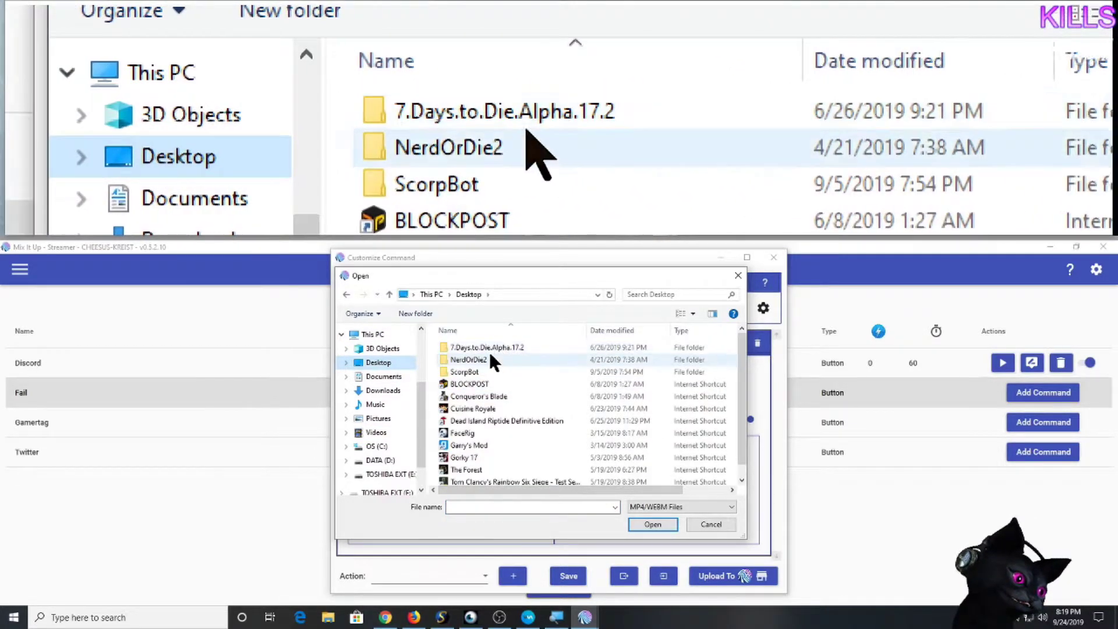
double_click(481, 370)
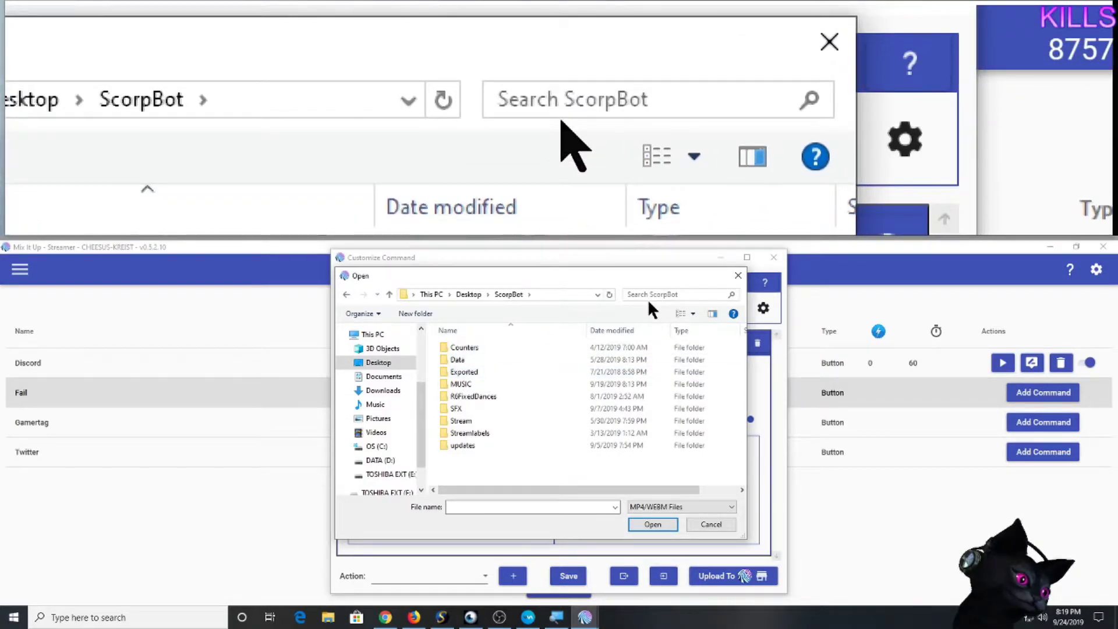
click(657, 295)
text(ricky)
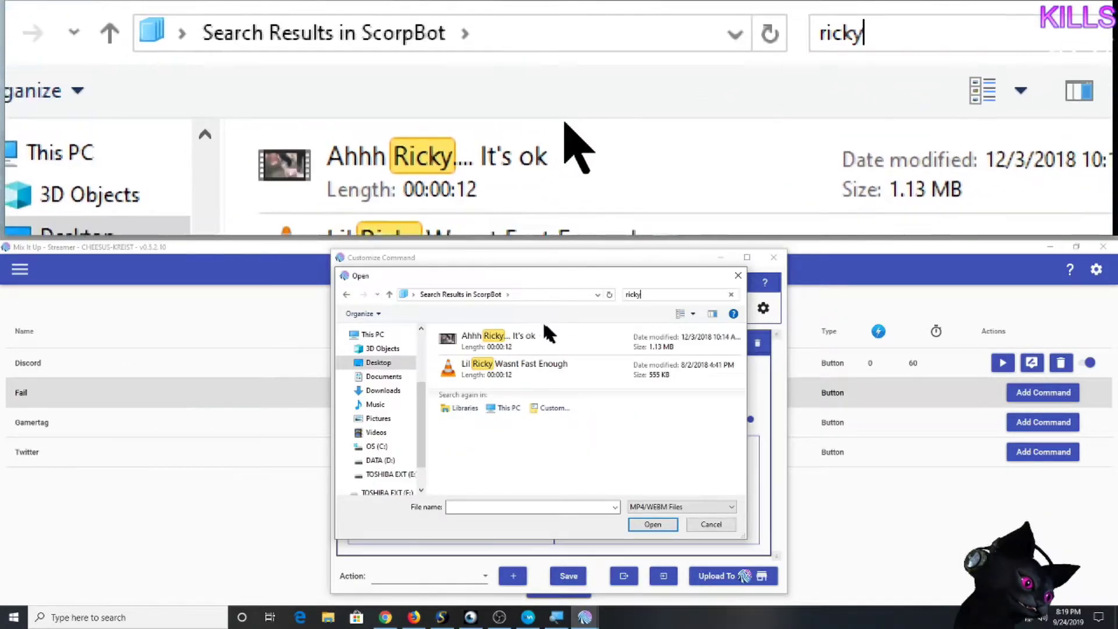
click(558, 369)
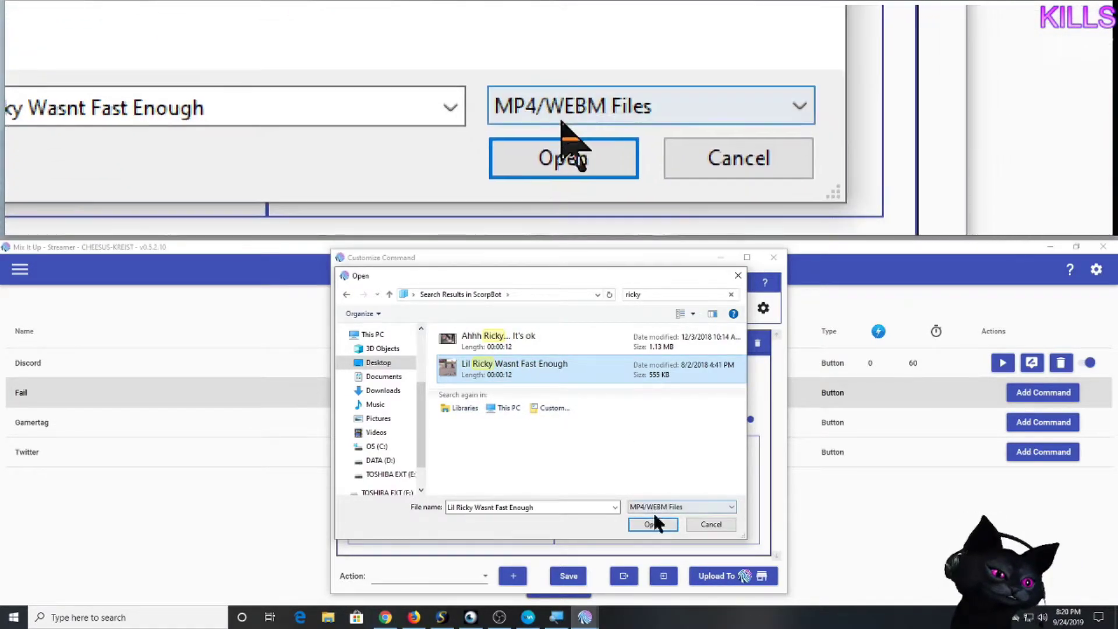
click(654, 523)
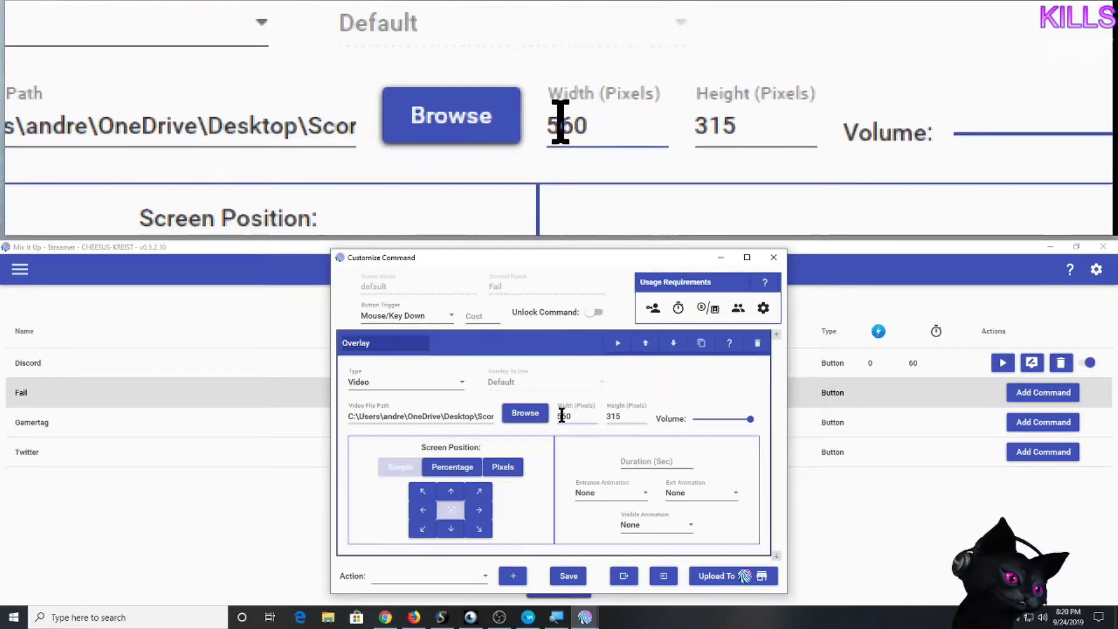
Resize the Fail video overlay from 560 wide to 800 by 600 pixels.
click(560, 417)
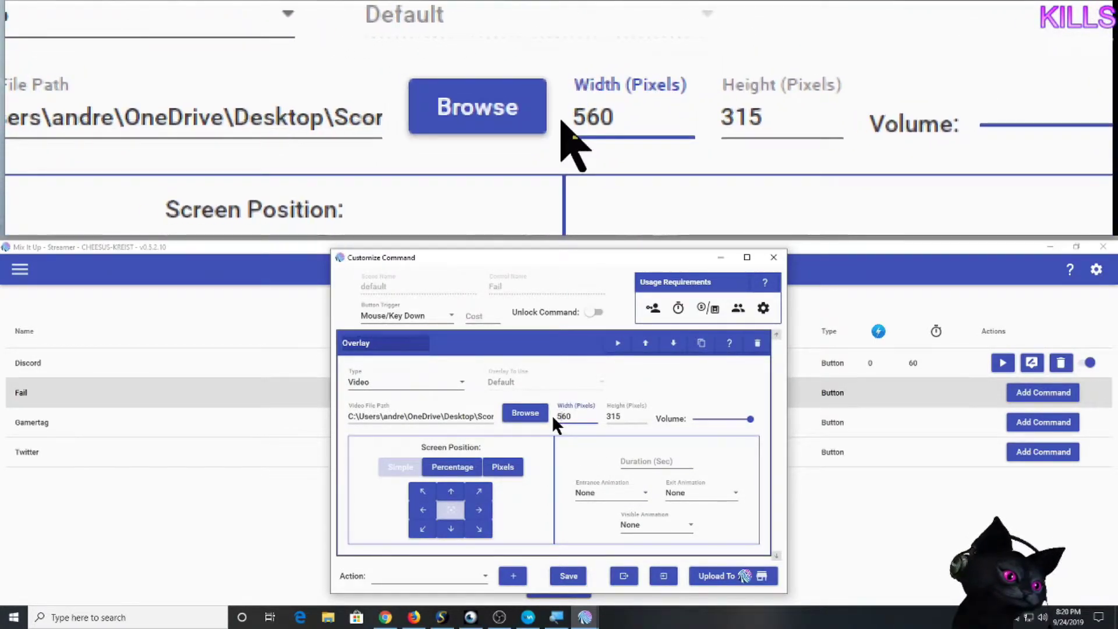
drag(557, 416, 582, 415)
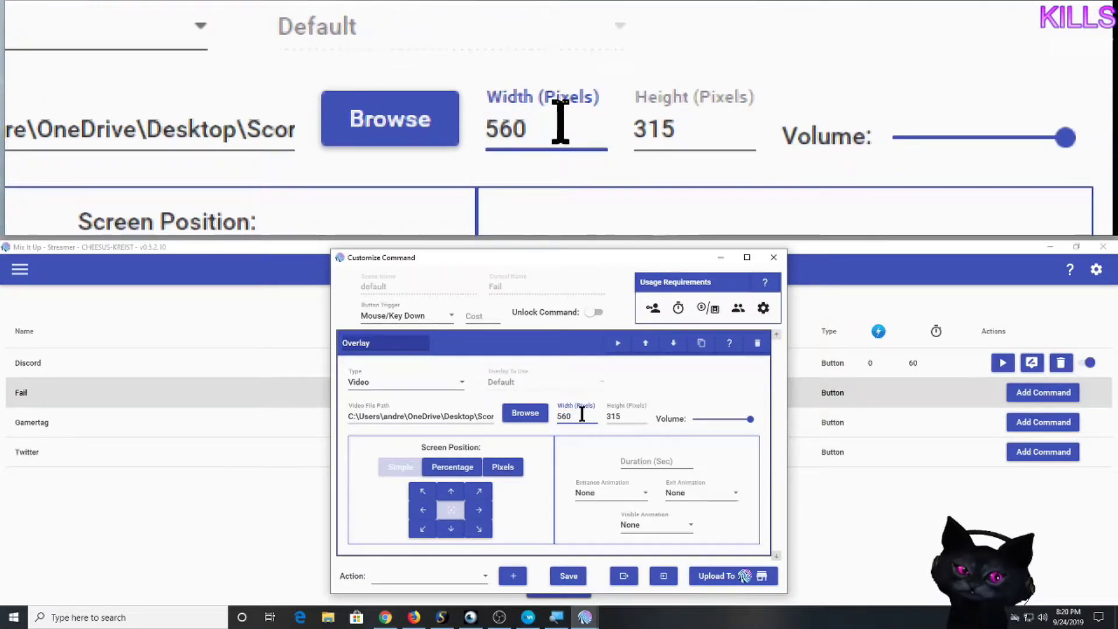
drag(582, 415, 515, 419)
text(800)
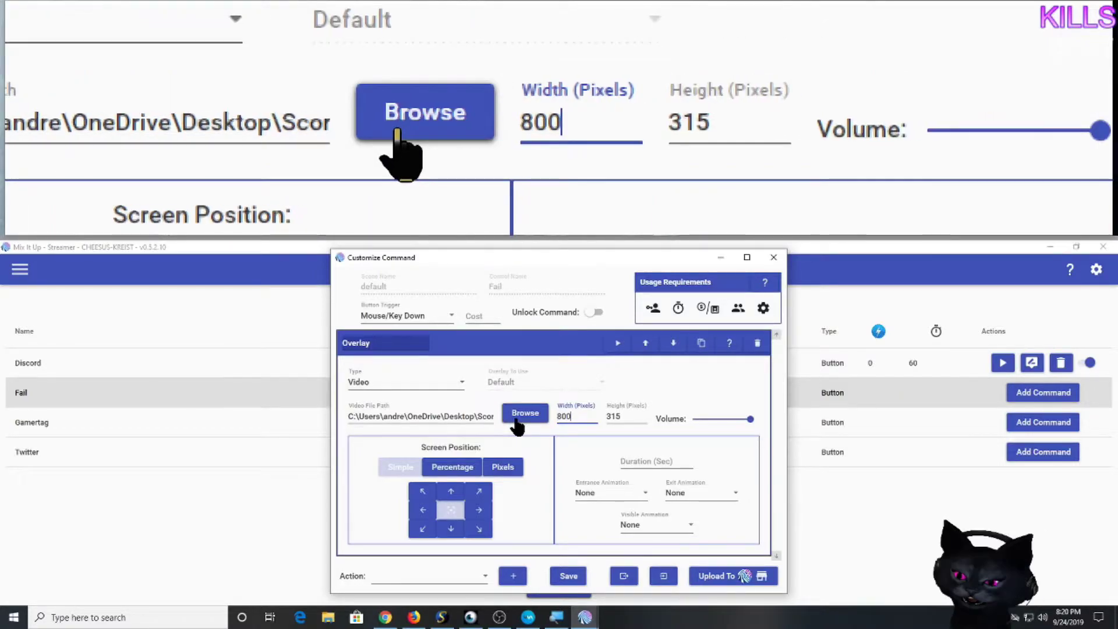
key(Tab)
text(6)
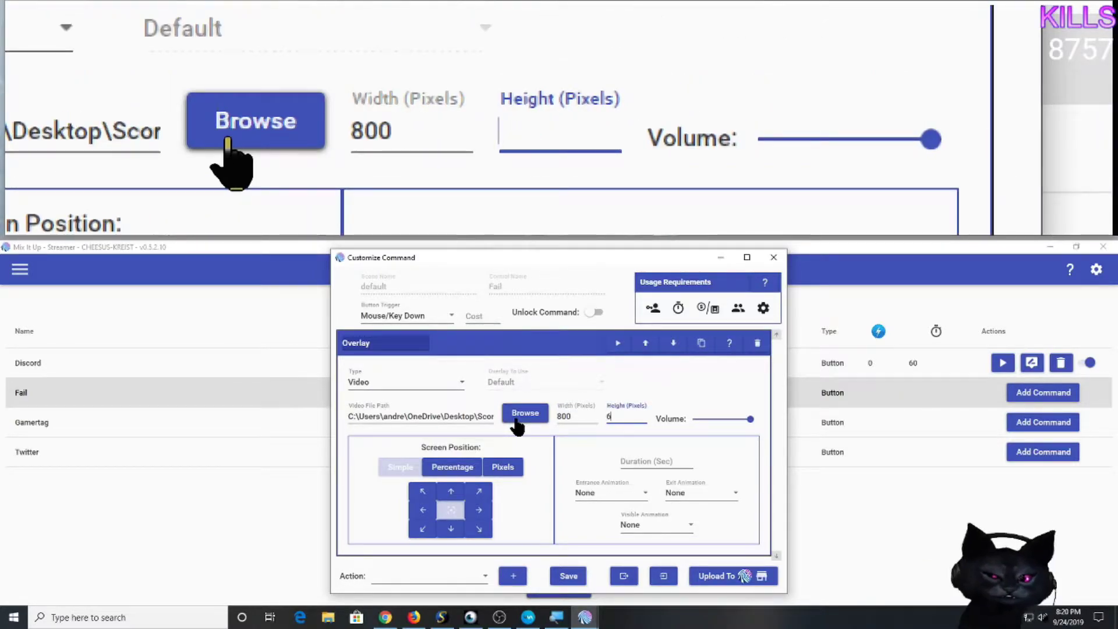
text(00)
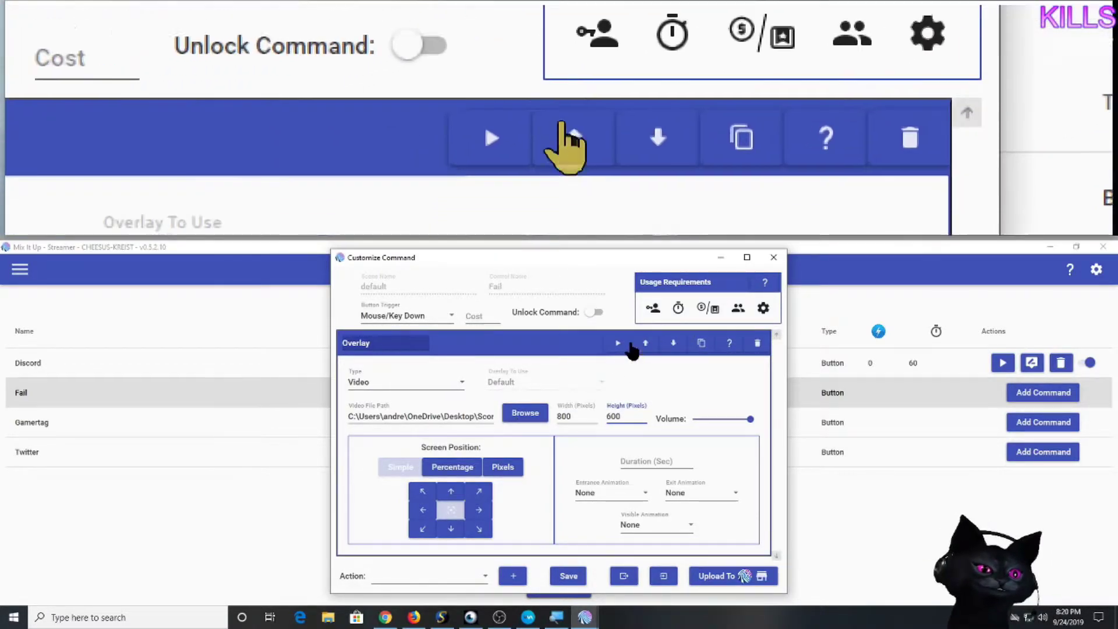
Set the overlay duration to 12 seconds and preview the video.
click(654, 462)
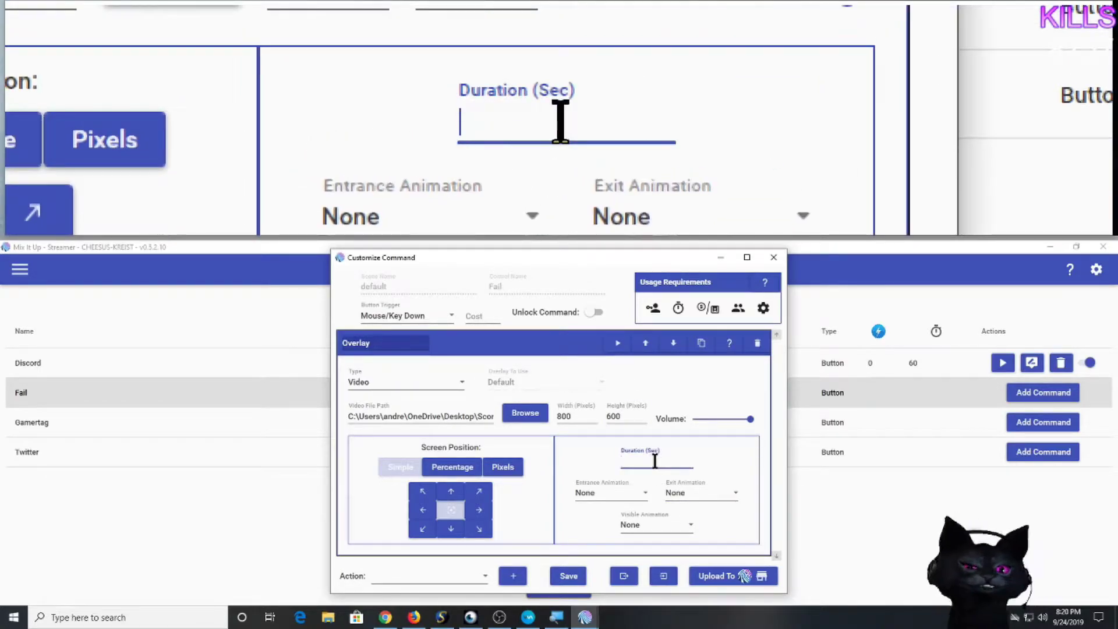
text(7)
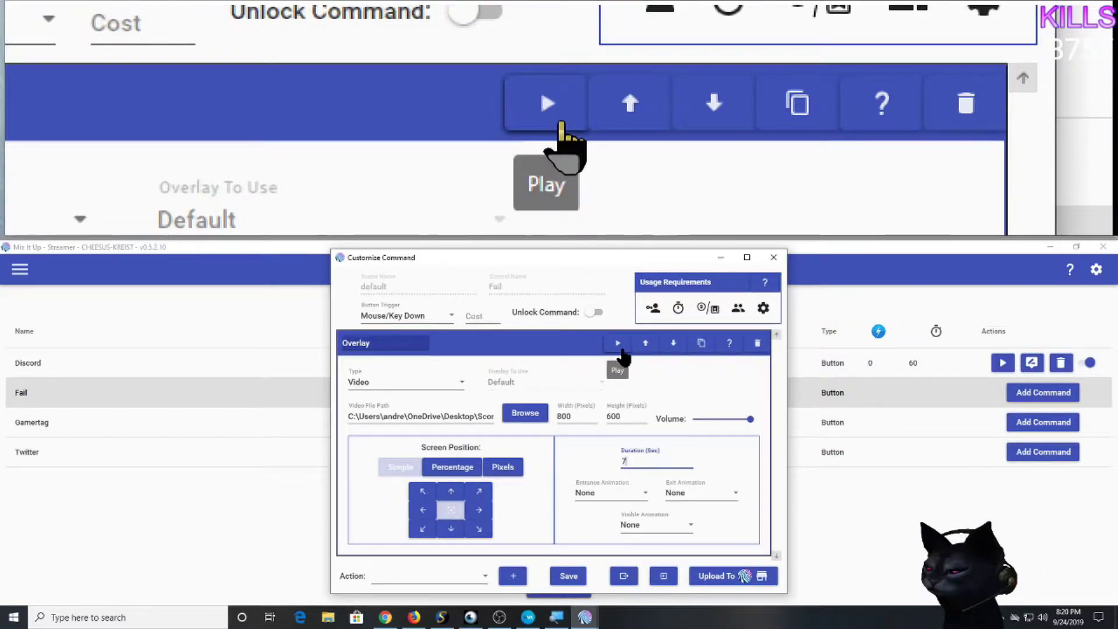
click(620, 347)
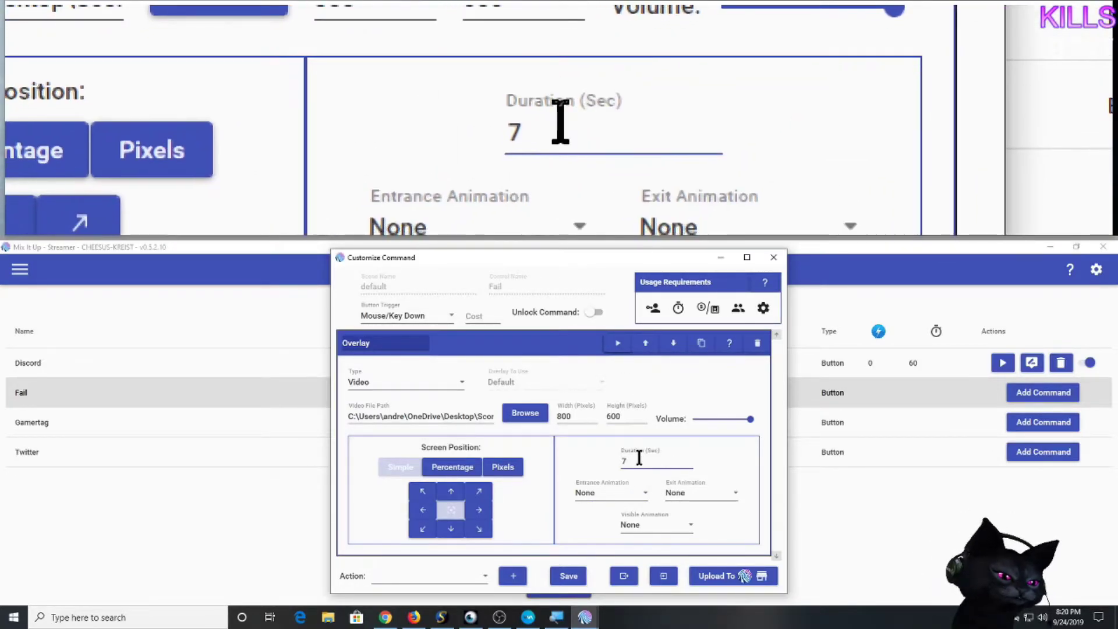
drag(639, 458, 564, 464)
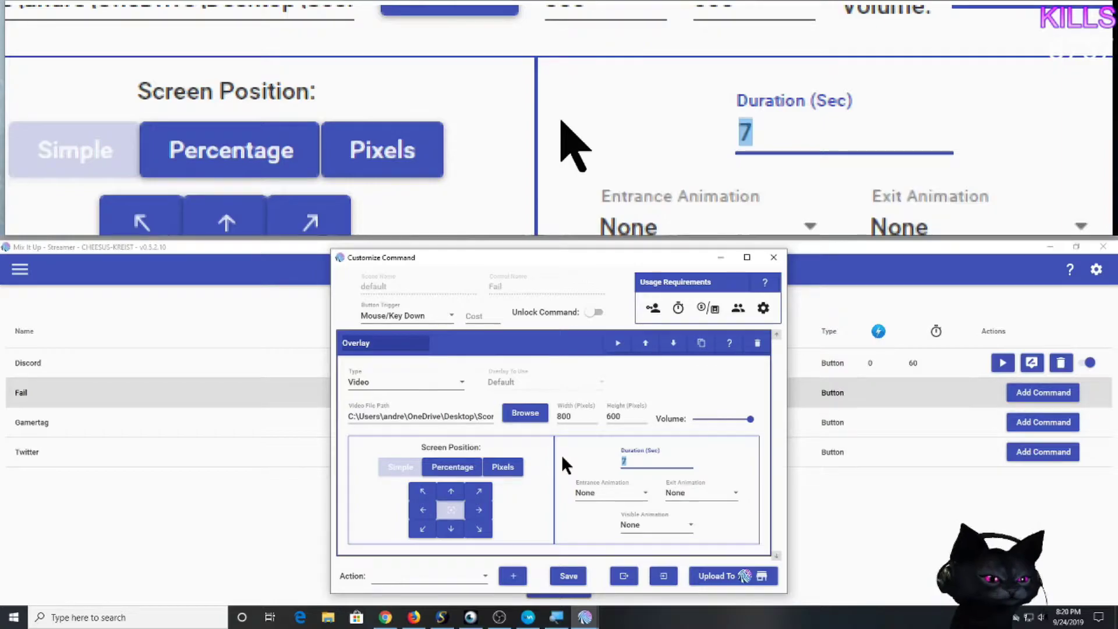
text(12)
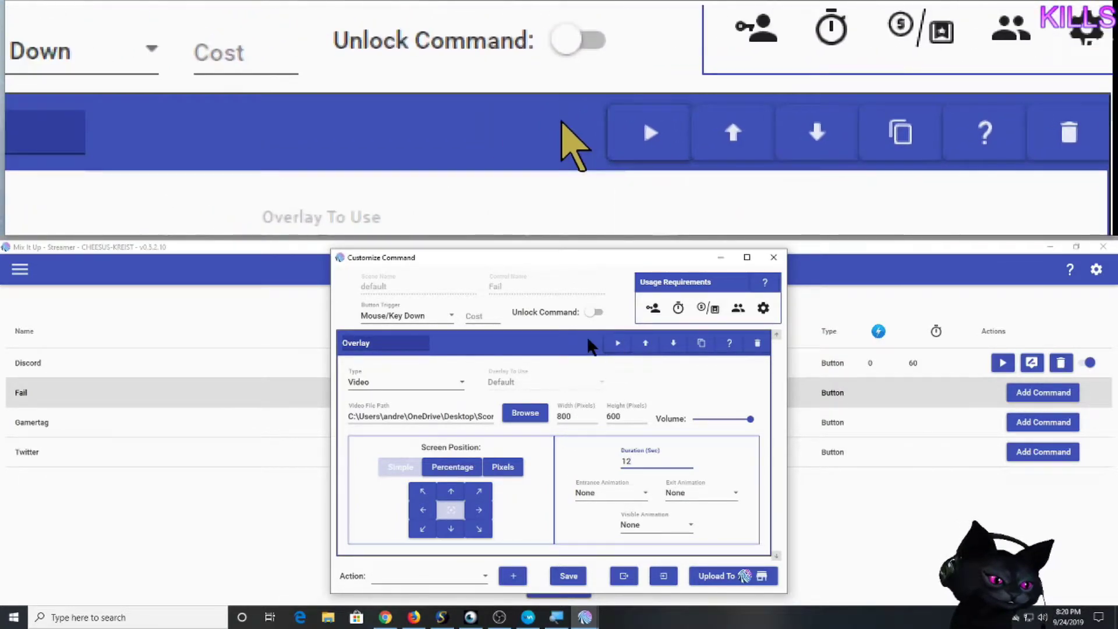
click(619, 345)
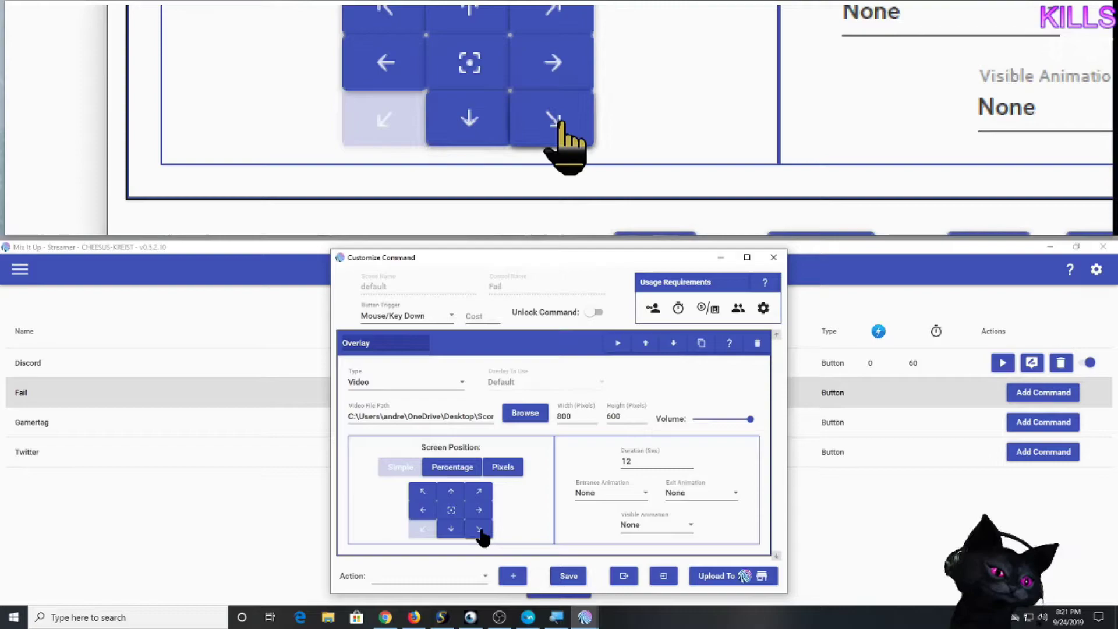
Anchor the Fail video to the bottom-left screen position and test-play it there.
click(451, 512)
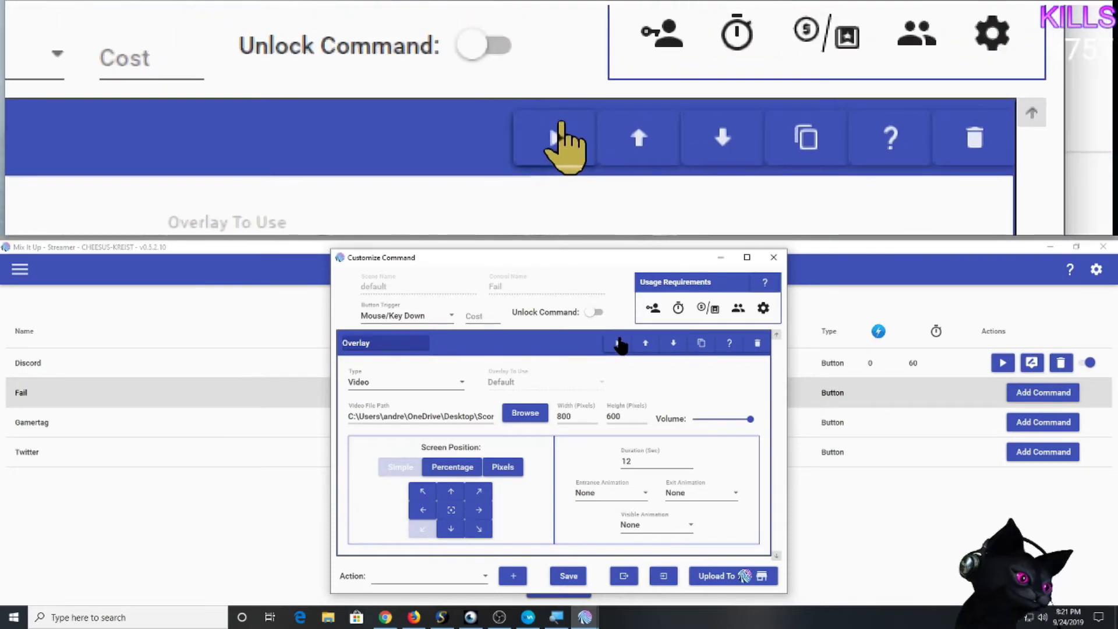
click(620, 343)
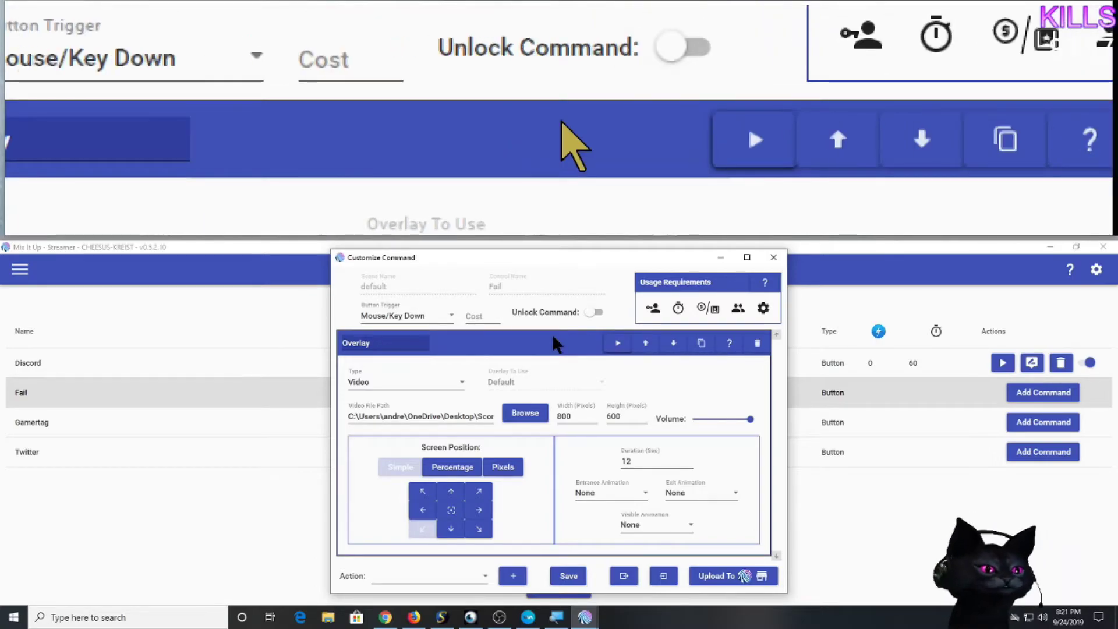
mouse_move(587, 313)
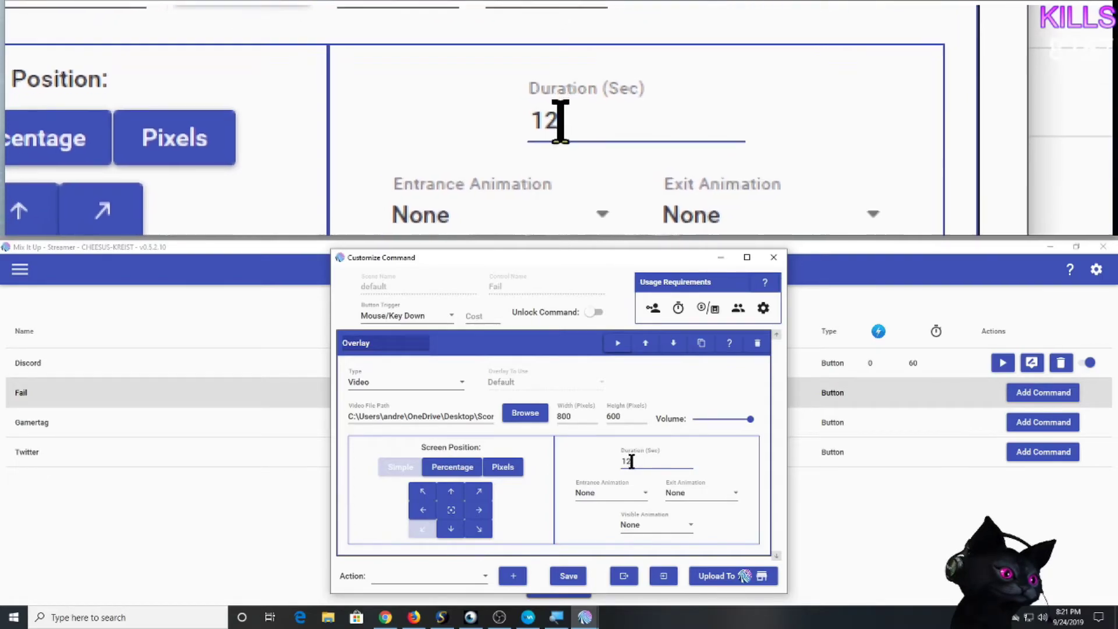
Set Entrance Animation to Slide In Up and Exit Animation to Slide Out Left, then test-play.
click(607, 494)
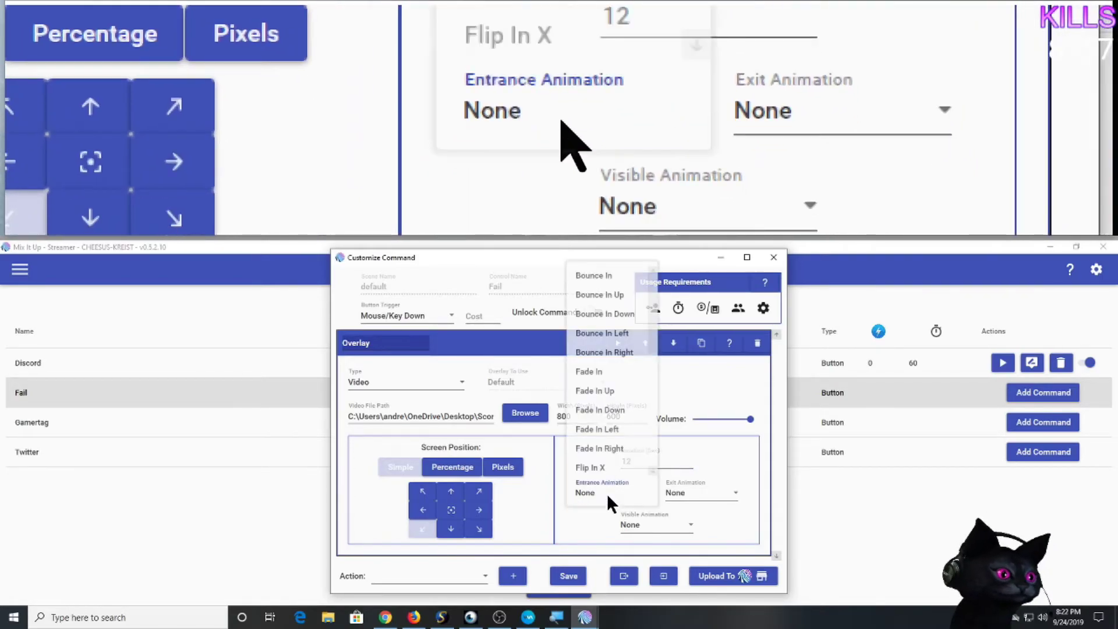
scroll(589, 430, down, 1)
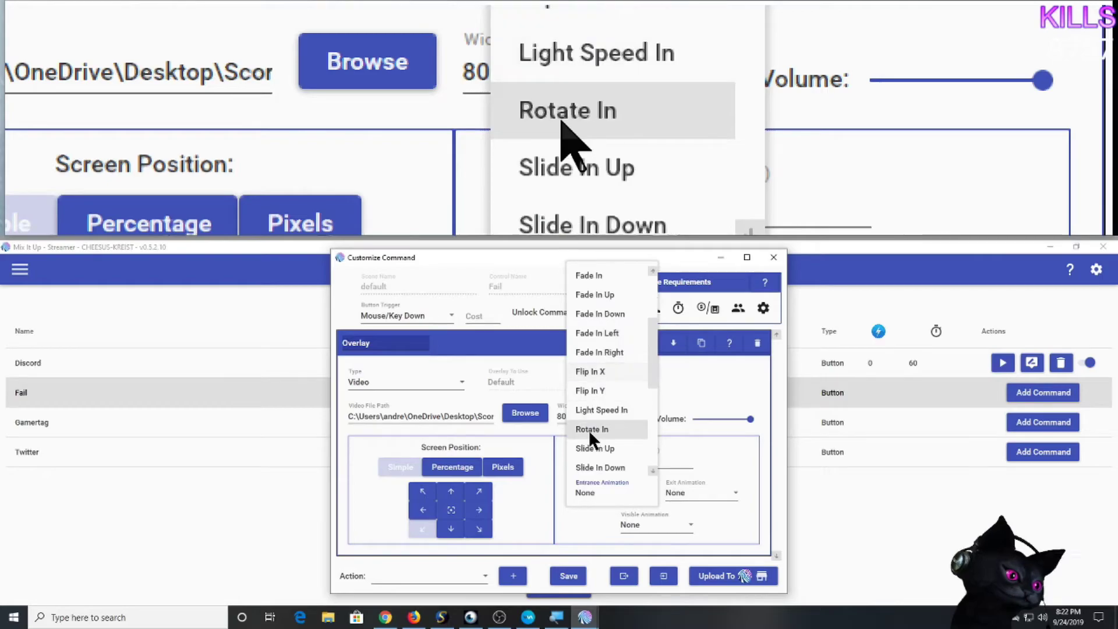
click(600, 448)
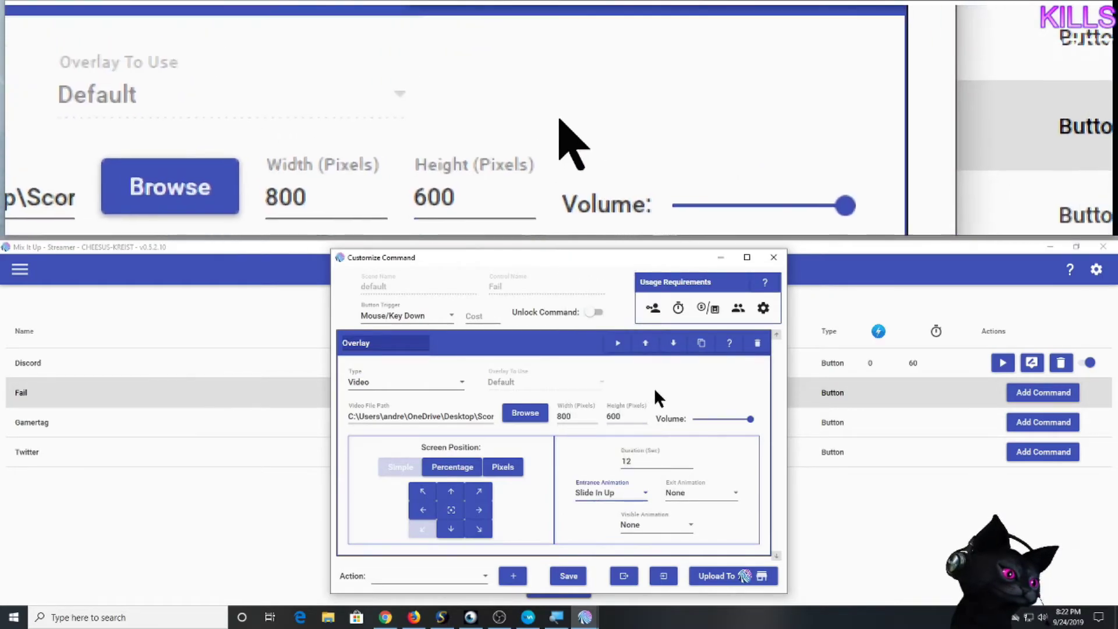
click(687, 494)
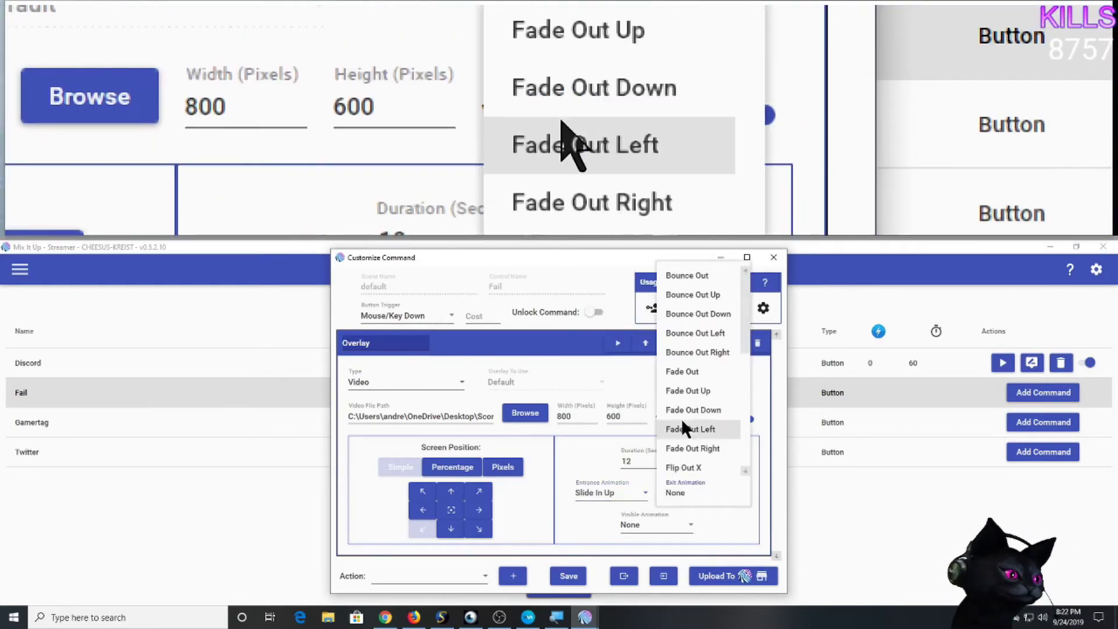
scroll(682, 418, down, 3)
scroll(681, 414, down, 1)
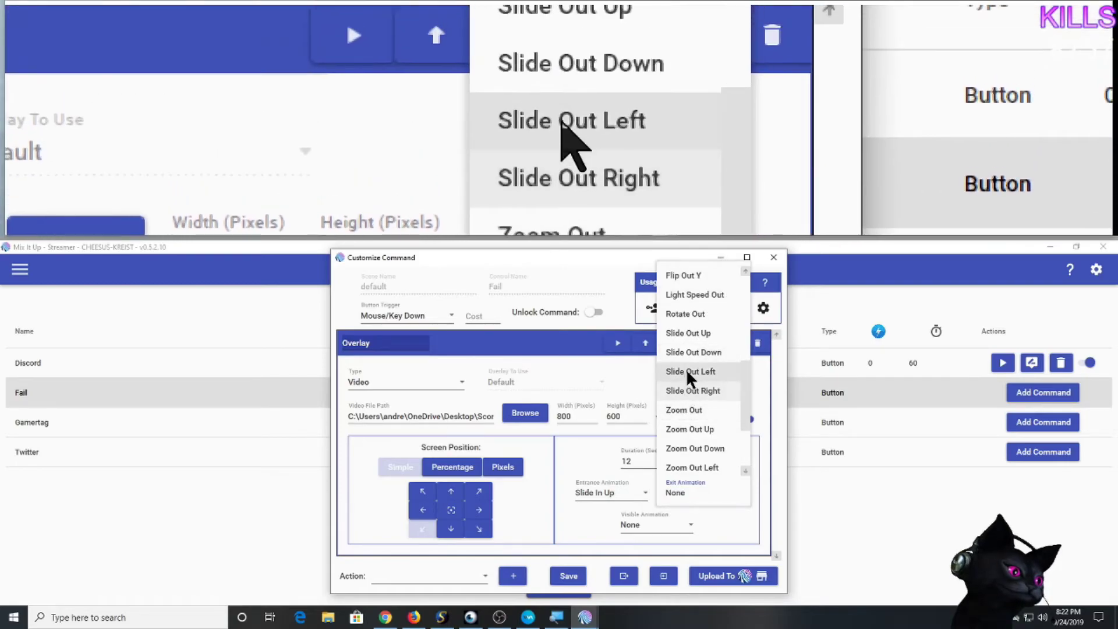
click(686, 370)
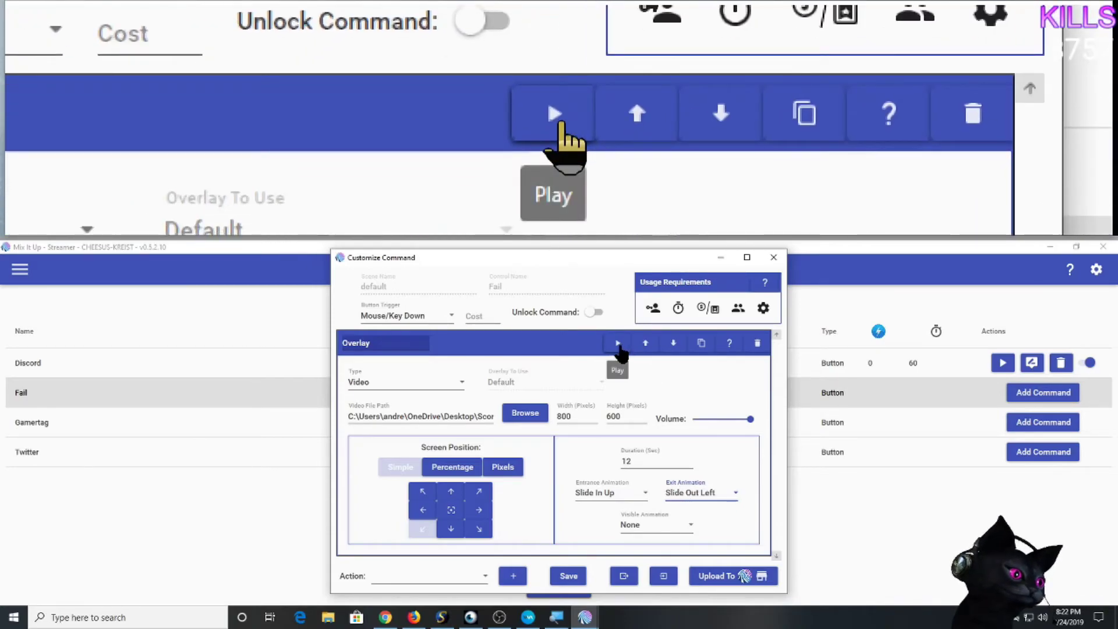
click(618, 345)
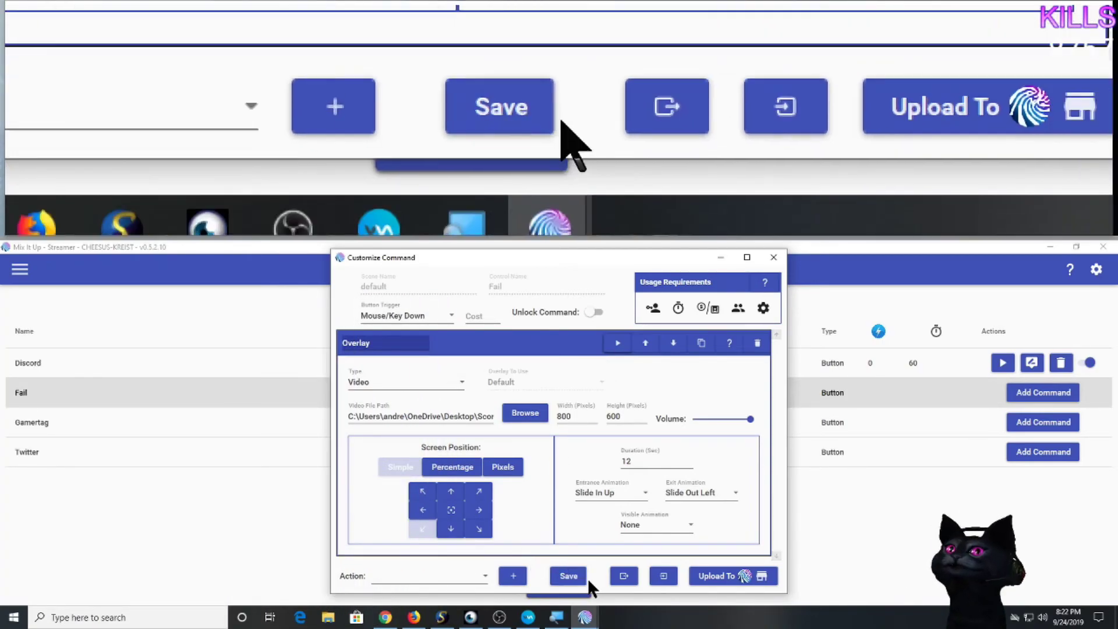
Enter a spark cost of 0 after the cost warning and save the Fail command.
click(569, 577)
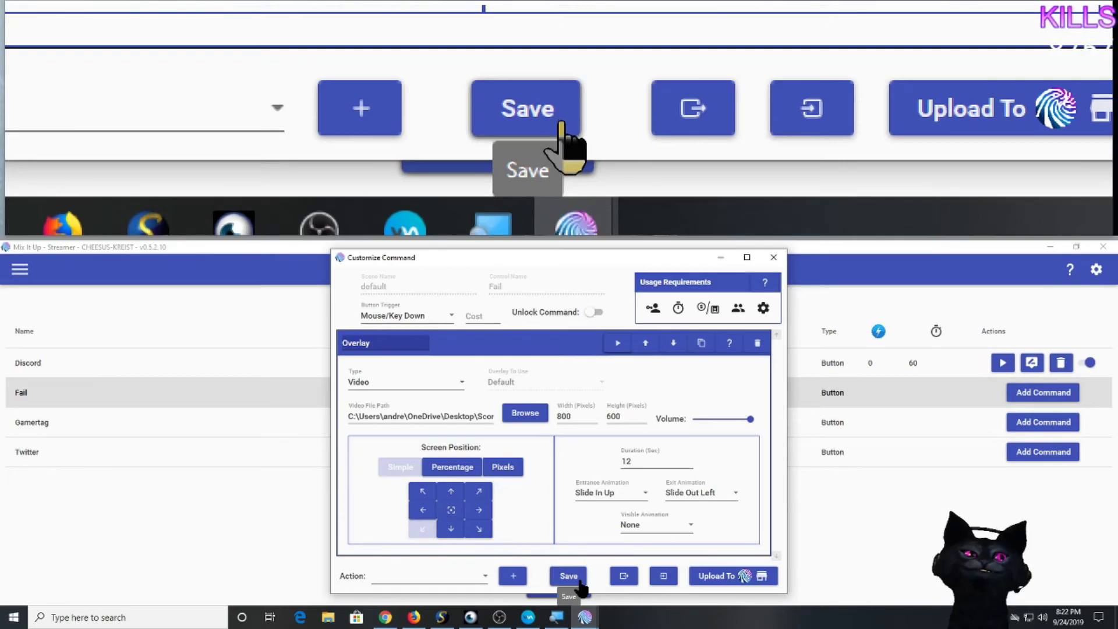
click(580, 583)
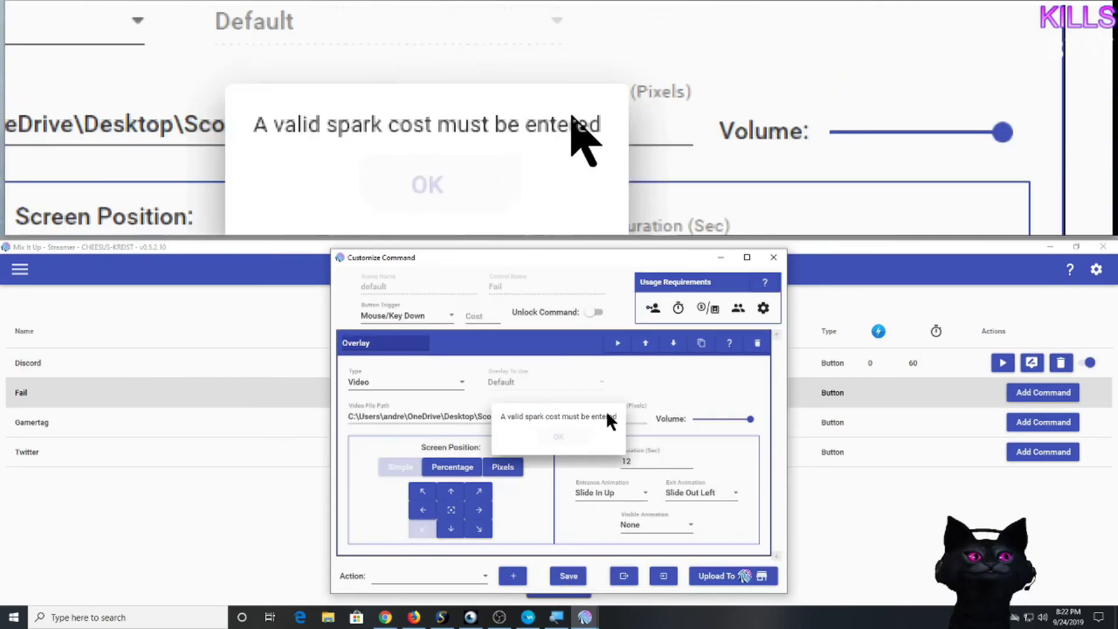
click(471, 314)
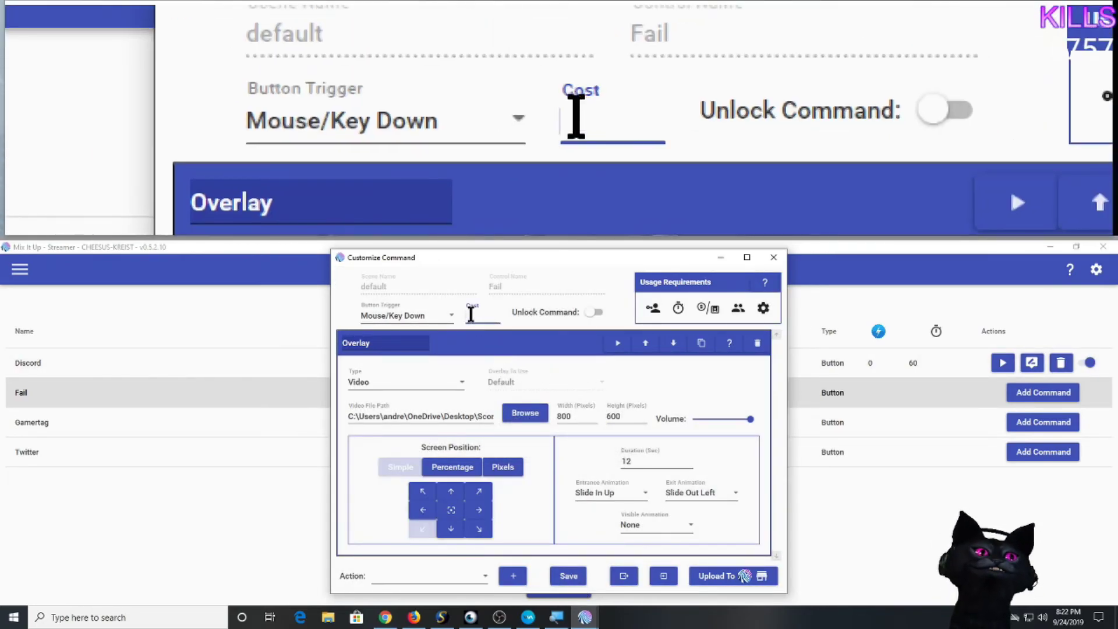
text(0)
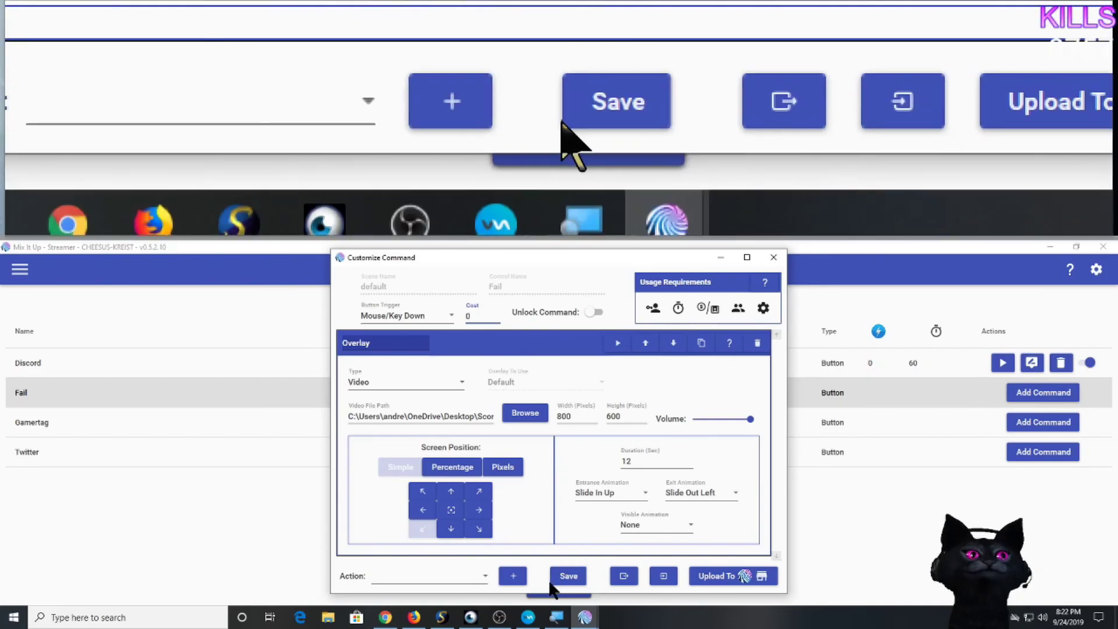
click(564, 582)
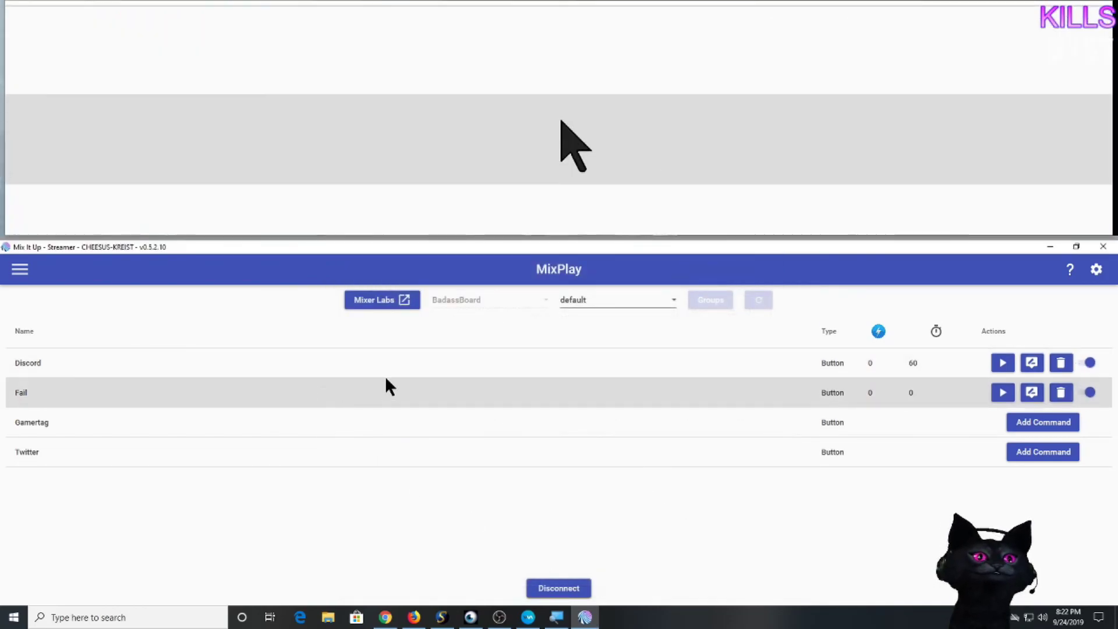